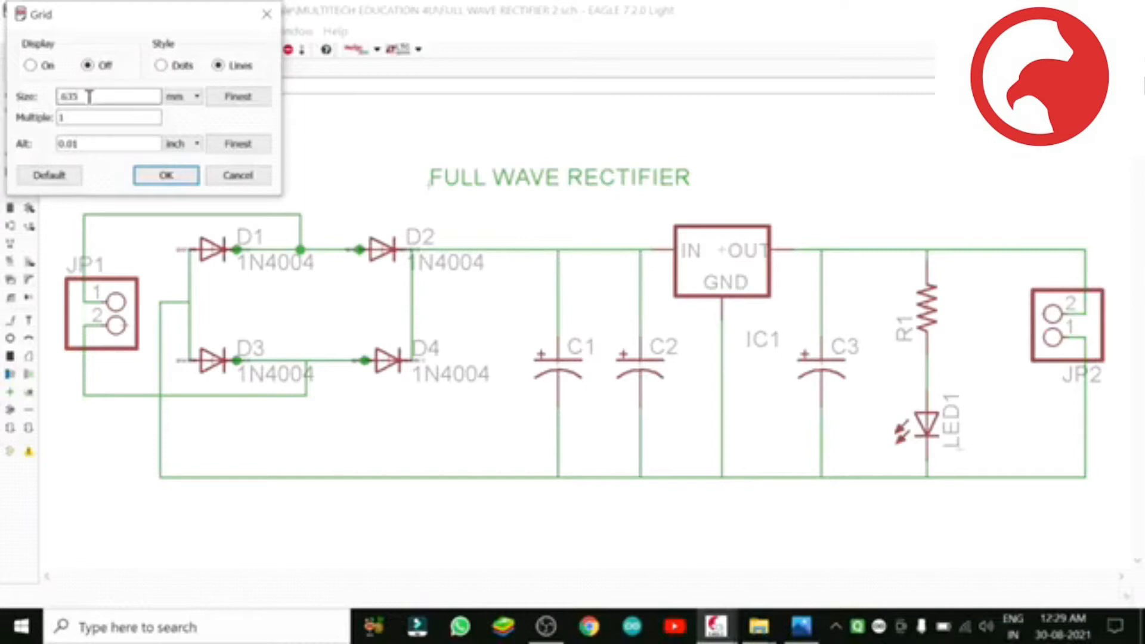
Turn on the grid display, set the alternate grid unit to mm, and apply the 0.635 mm grid settings.
left_click(196, 144)
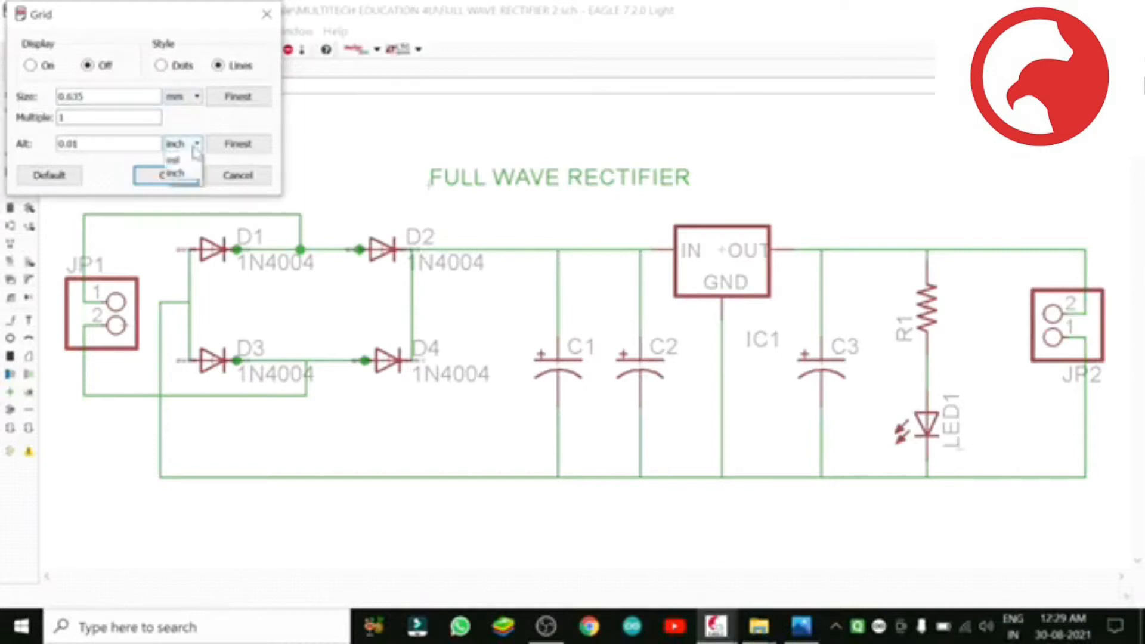
left_click(185, 173)
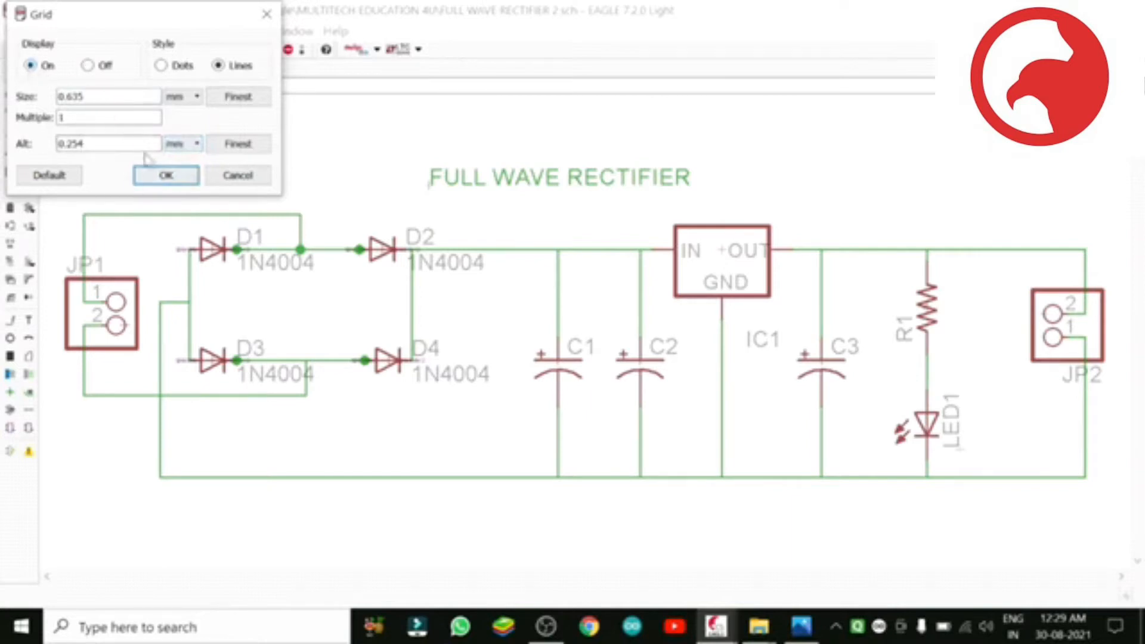
left_click(184, 177)
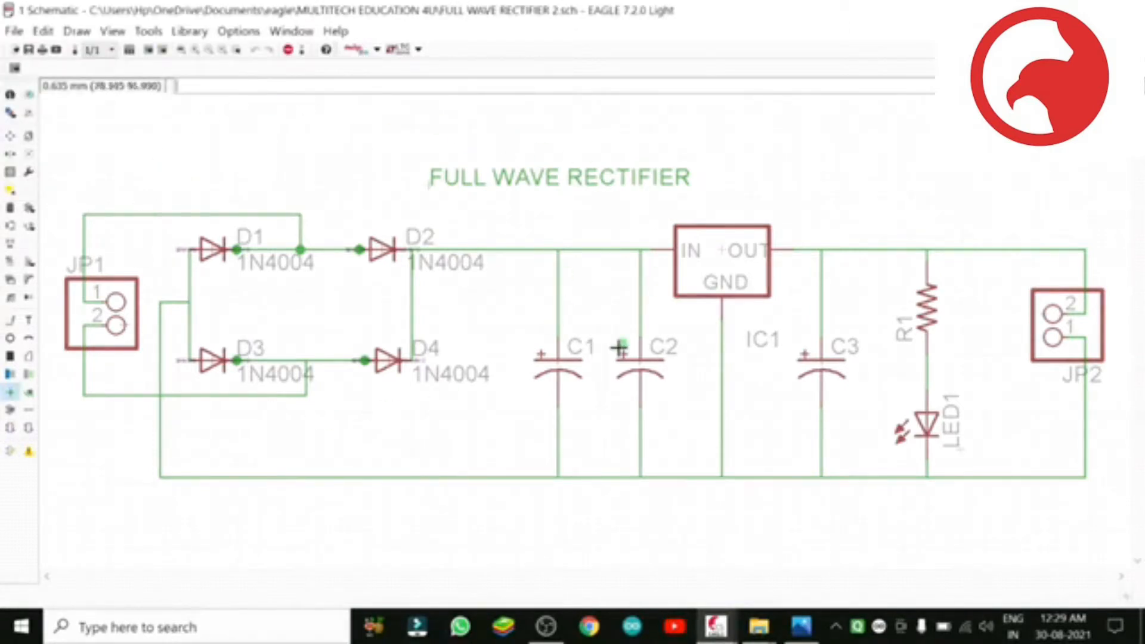
Place junctions on the diode bridge: the D3–D4 wire tee, the D1–D3 wire tee, and the output ends of D2 and D4.
scroll(407, 185, "up", 2)
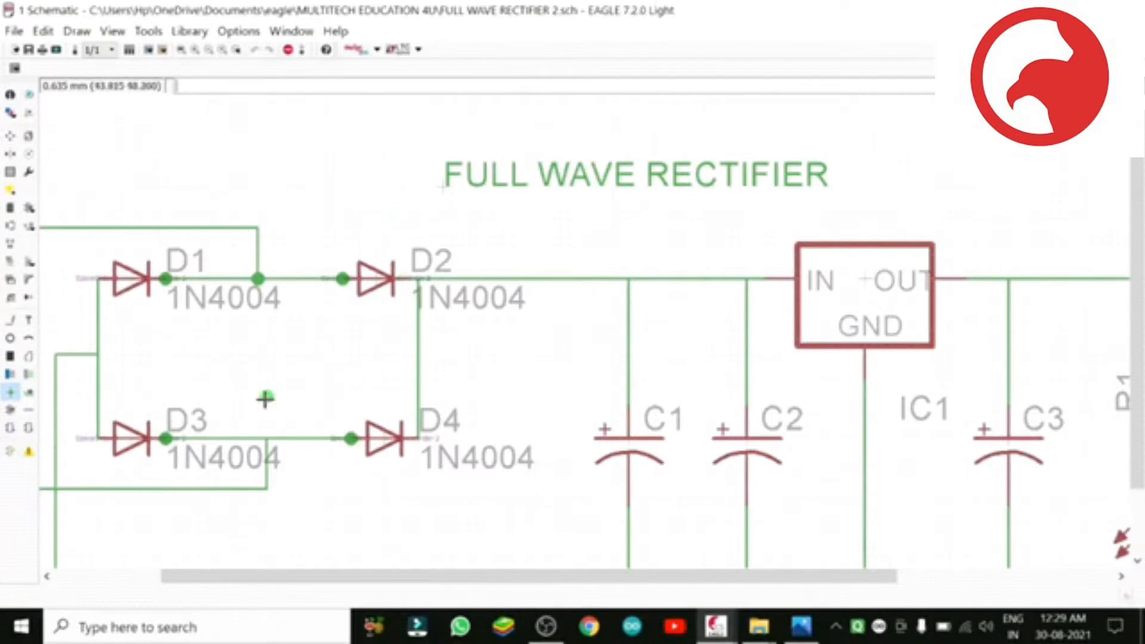
left_click(265, 438)
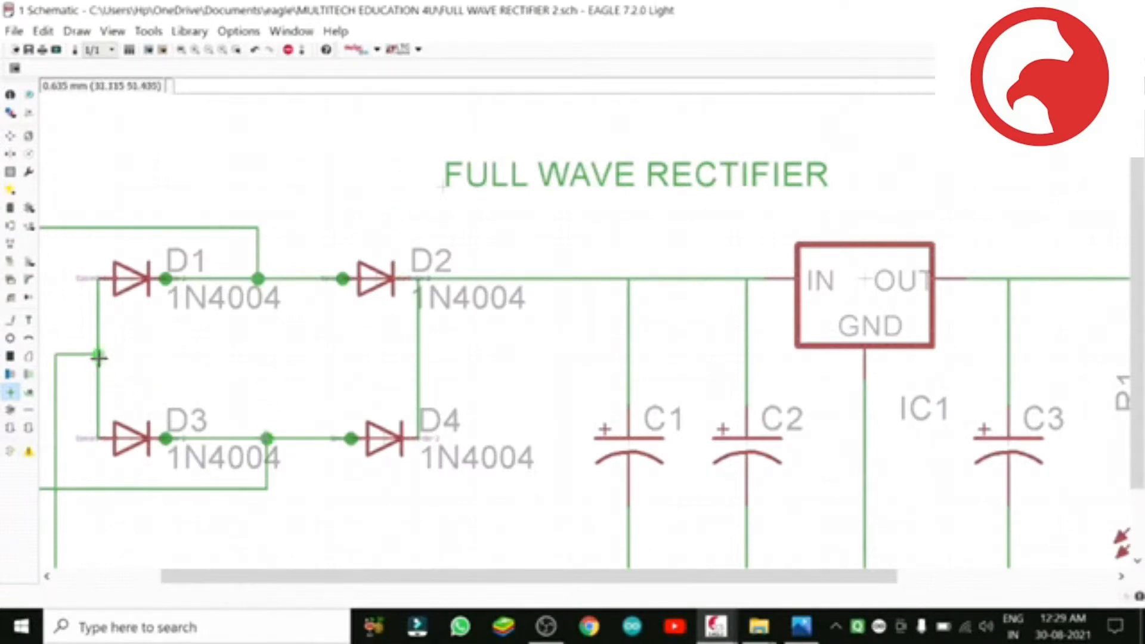
left_click(99, 356)
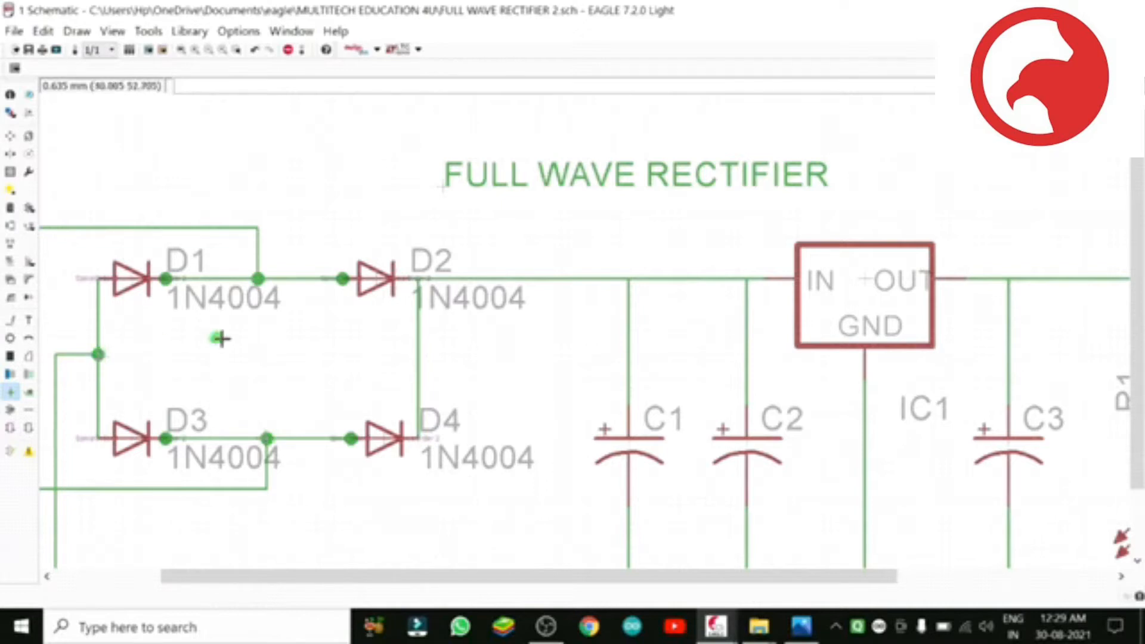
left_click(420, 278)
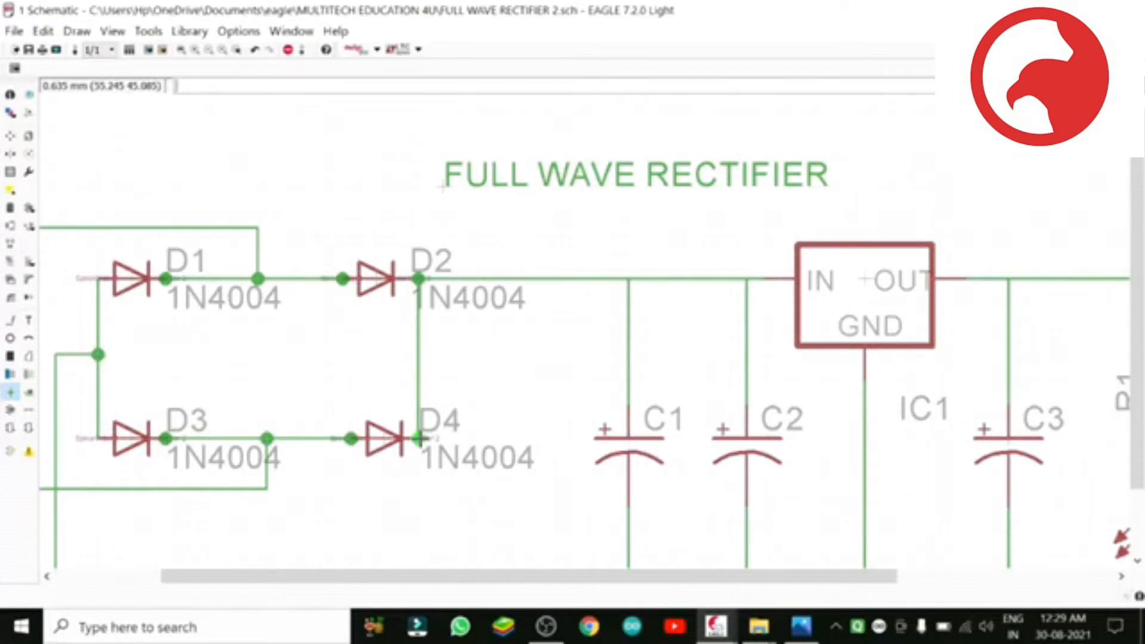
left_click(419, 438)
Place junctions where the C1 and C2 wires meet the positive supply line feeding the regulator input.
left_click(628, 278)
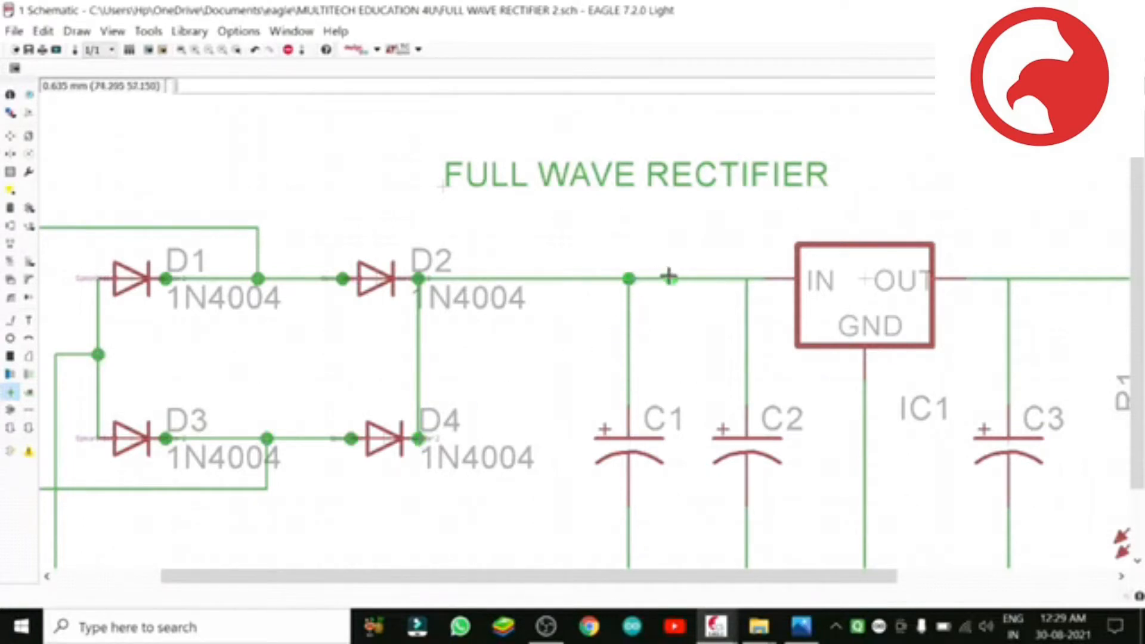
left_click(746, 278)
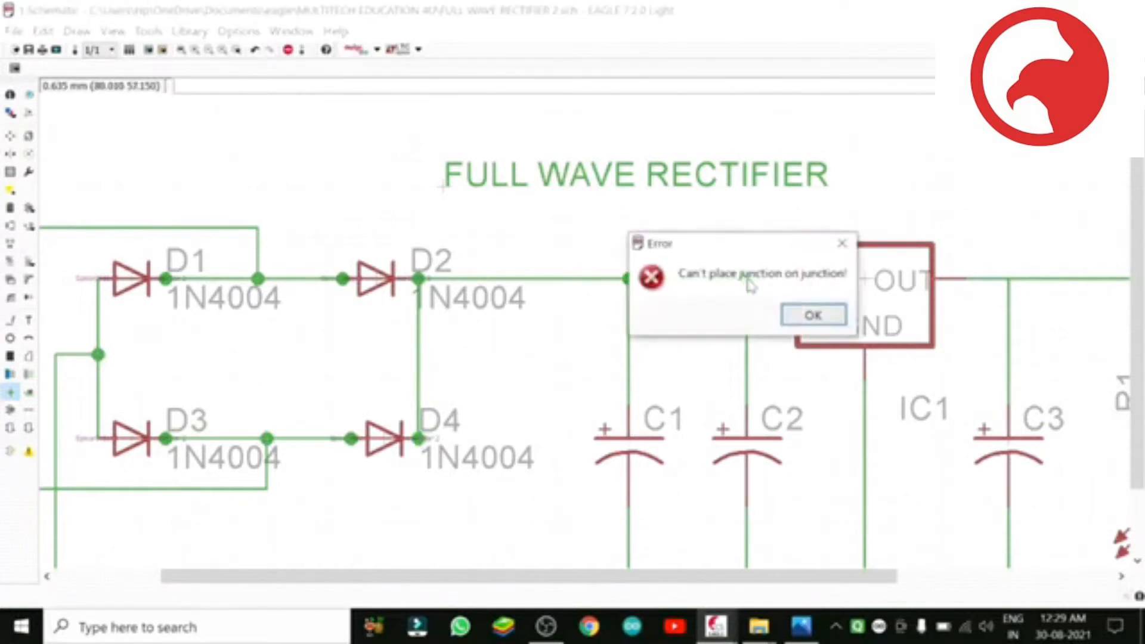
left_click(813, 315)
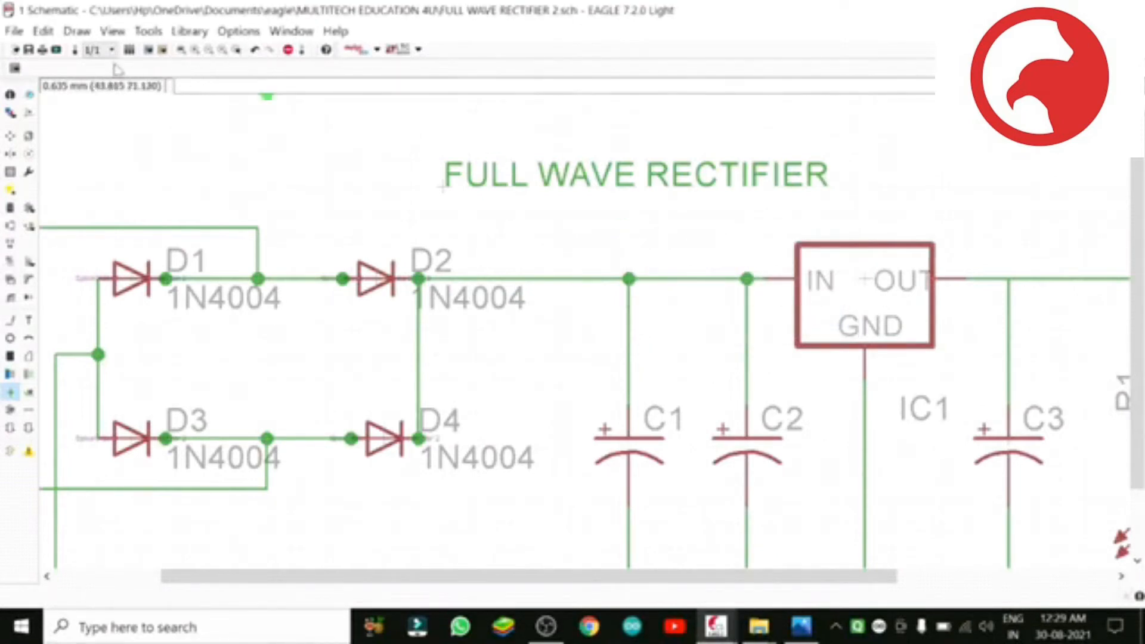
left_click(181, 50)
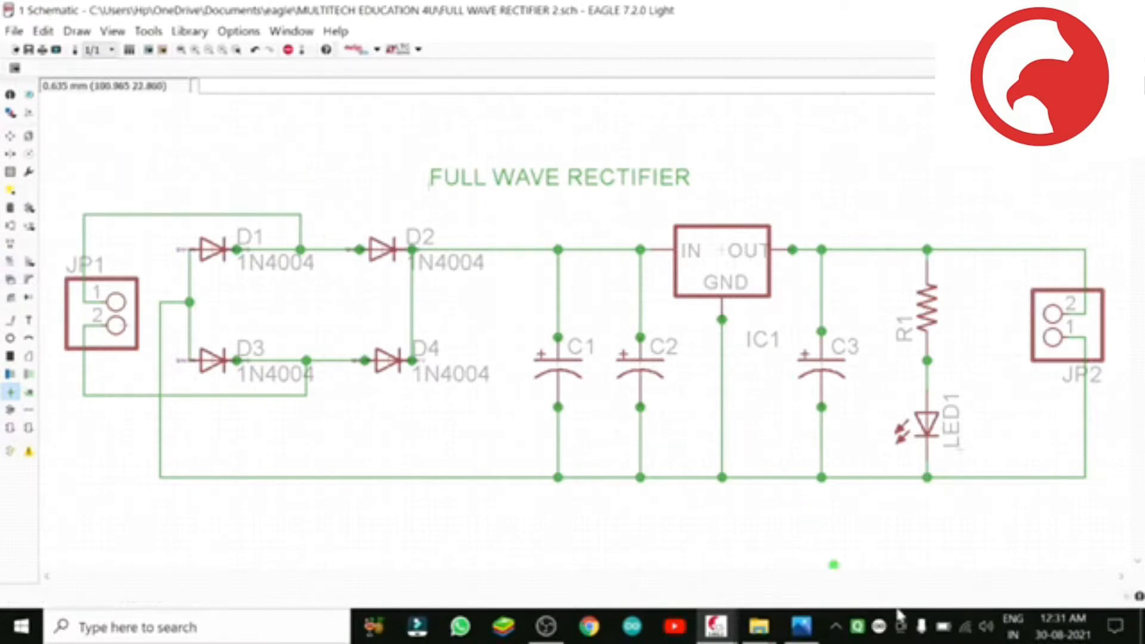
Compare the schematic with the reference diagram FULL WAVE RECTIFIER DIAG.png in Photos, widening its window to show the whole circuit.
left_click(802, 626)
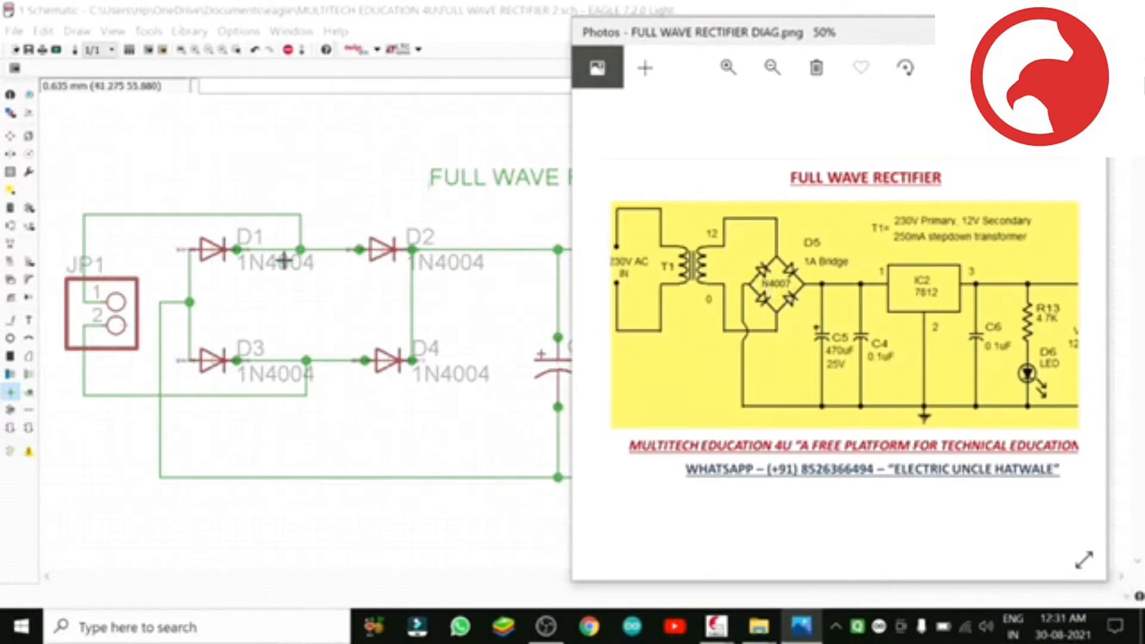
scroll(471, 251, "down", 3)
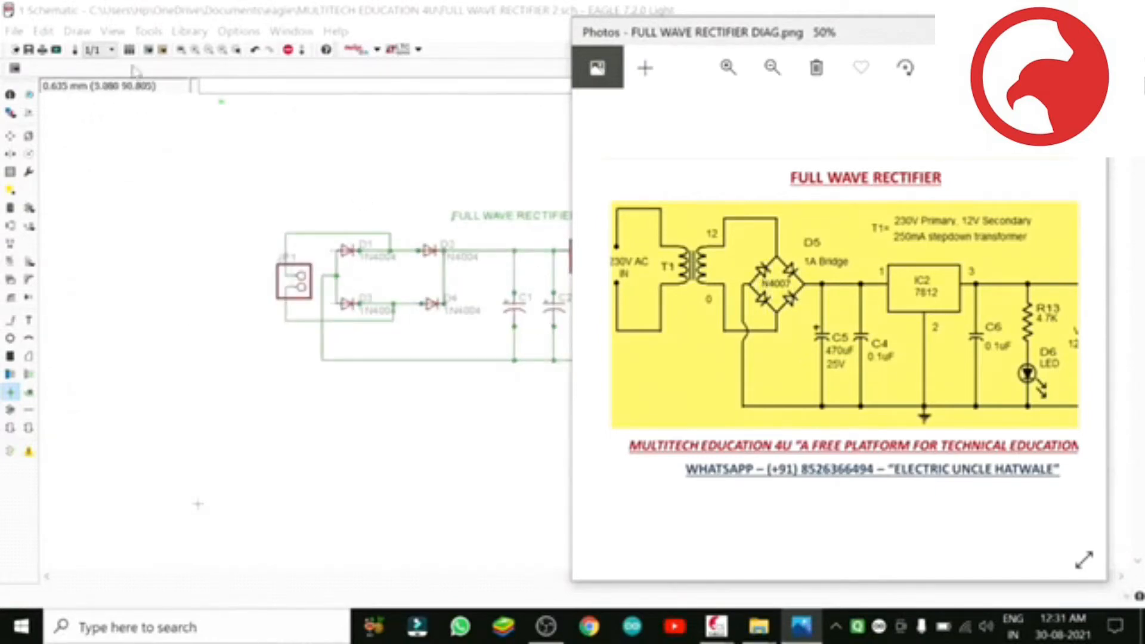
left_click(184, 51)
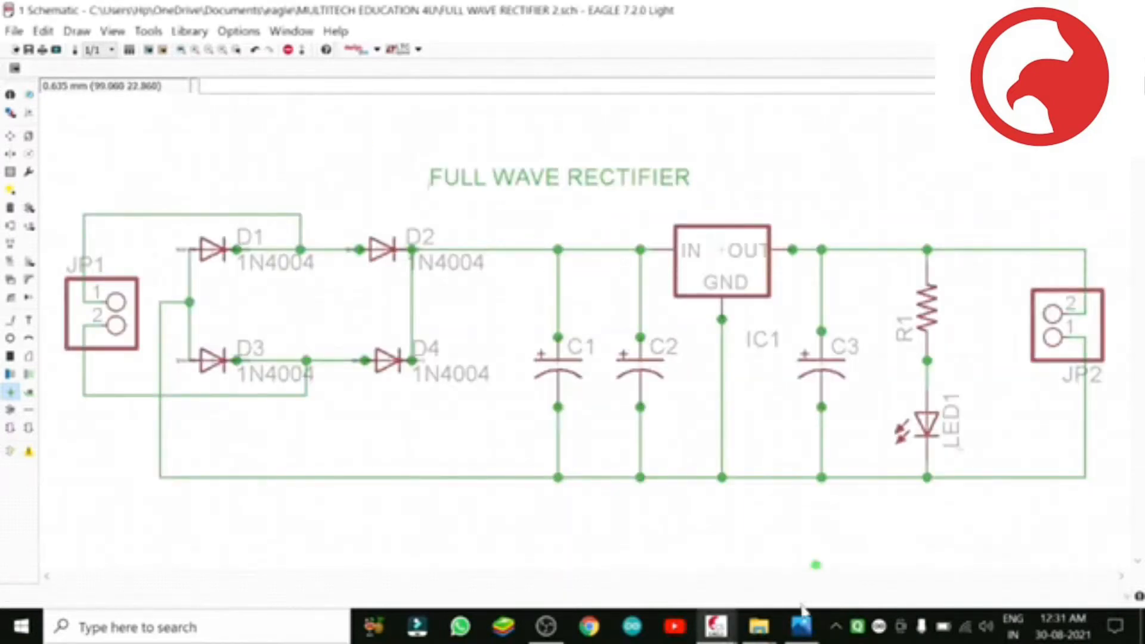
left_click(805, 631)
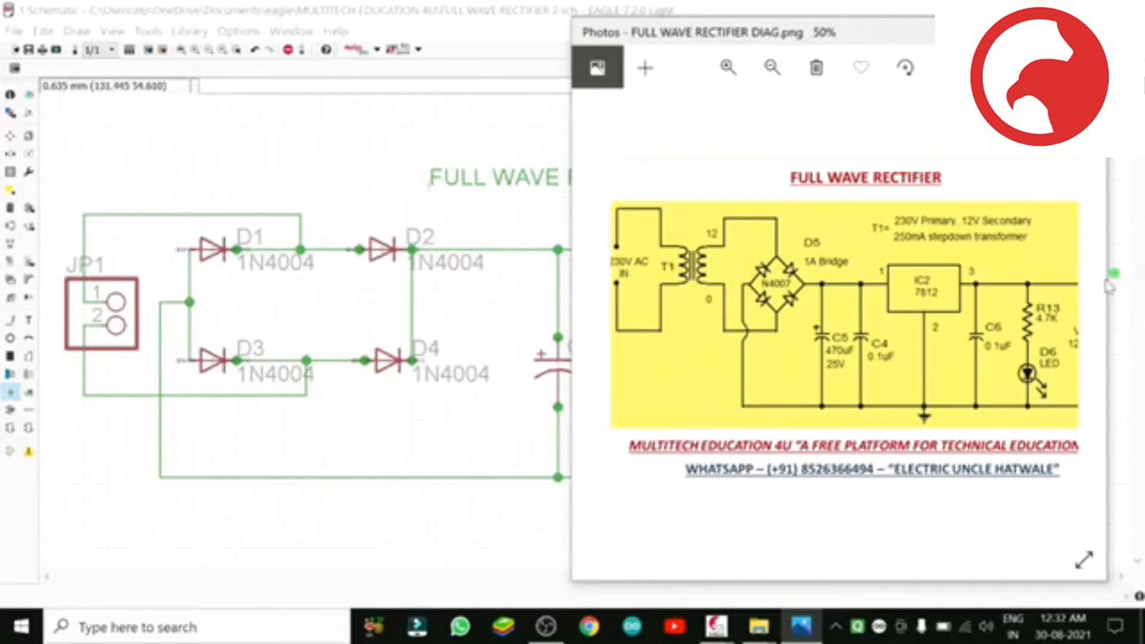
left_click_drag(1107, 285, 1138, 281)
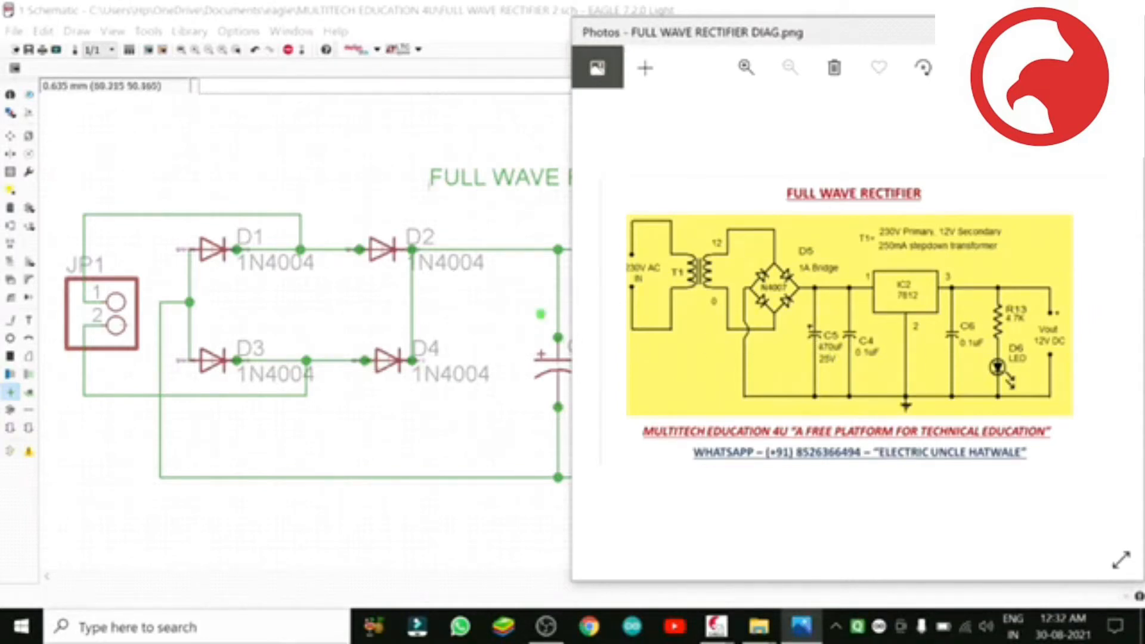
left_click(540, 314)
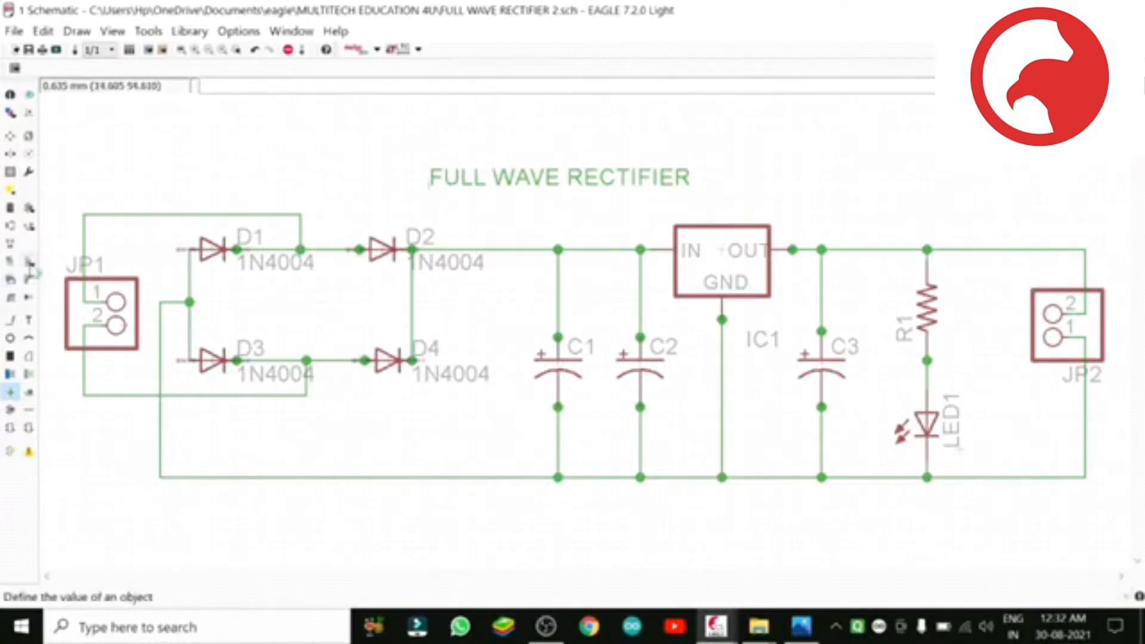
left_click(29, 264)
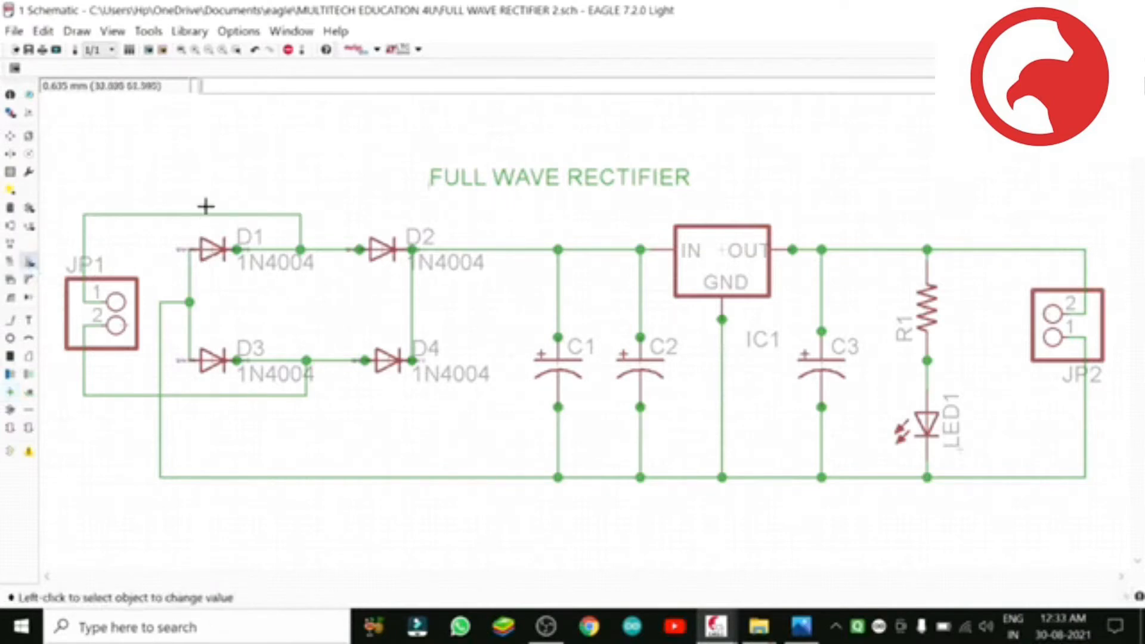
left_click(199, 54)
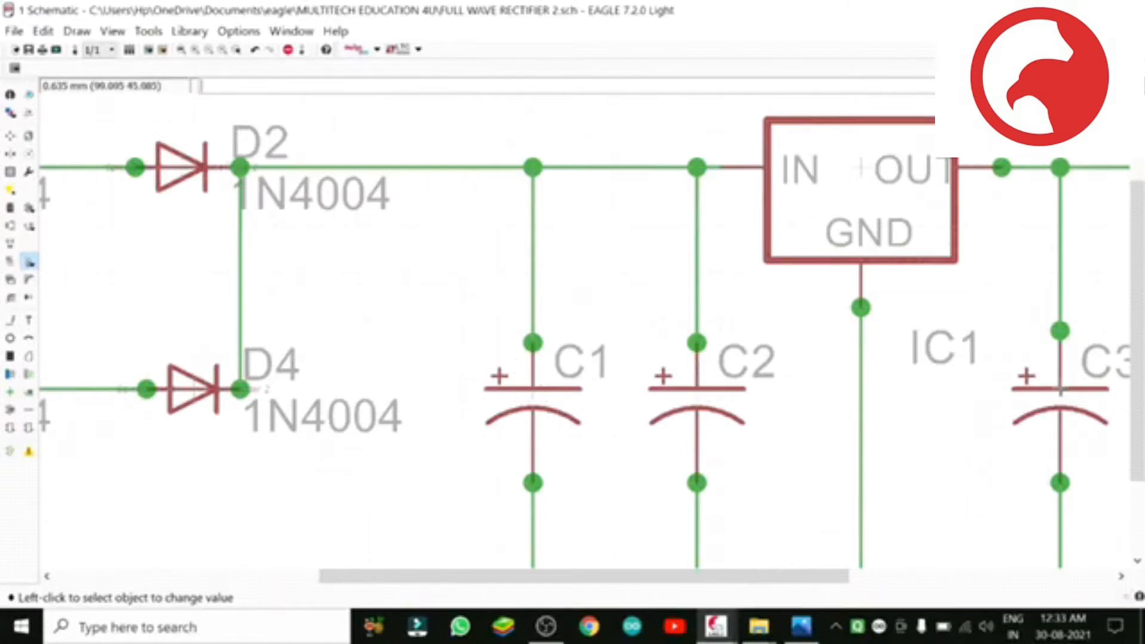
scroll(1061, 394, "up", 10)
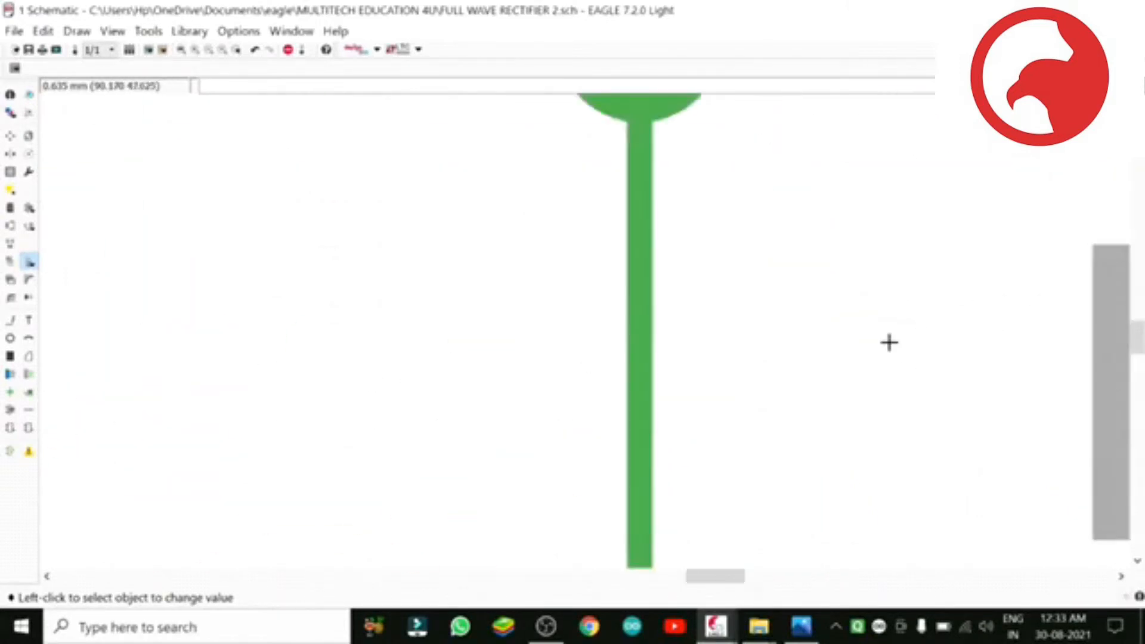
left_click(195, 50)
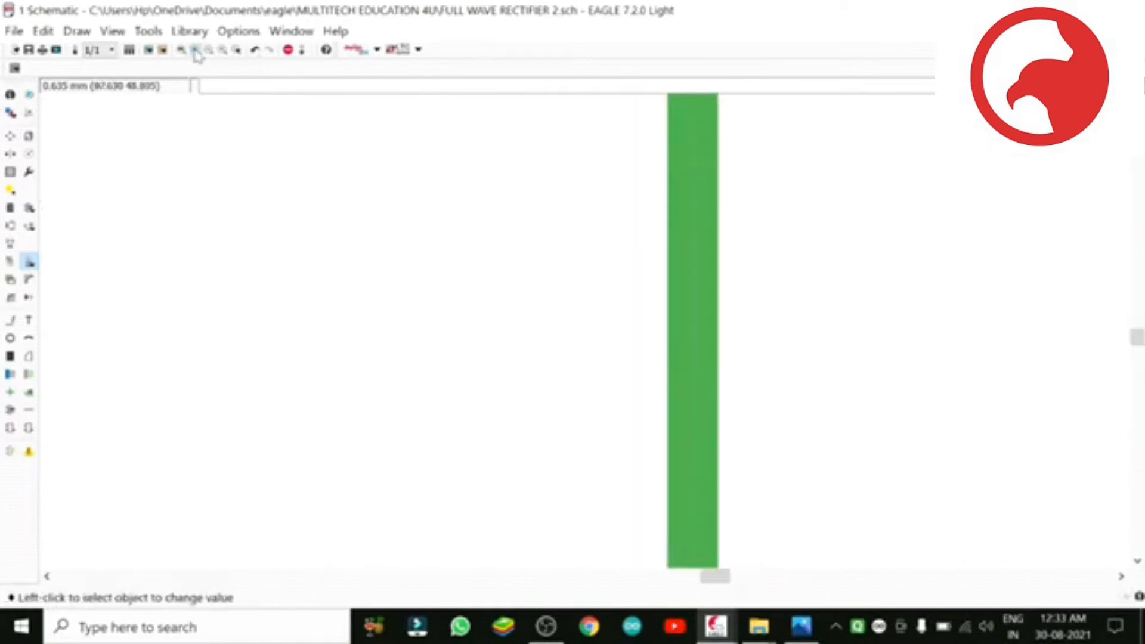
left_click(196, 51)
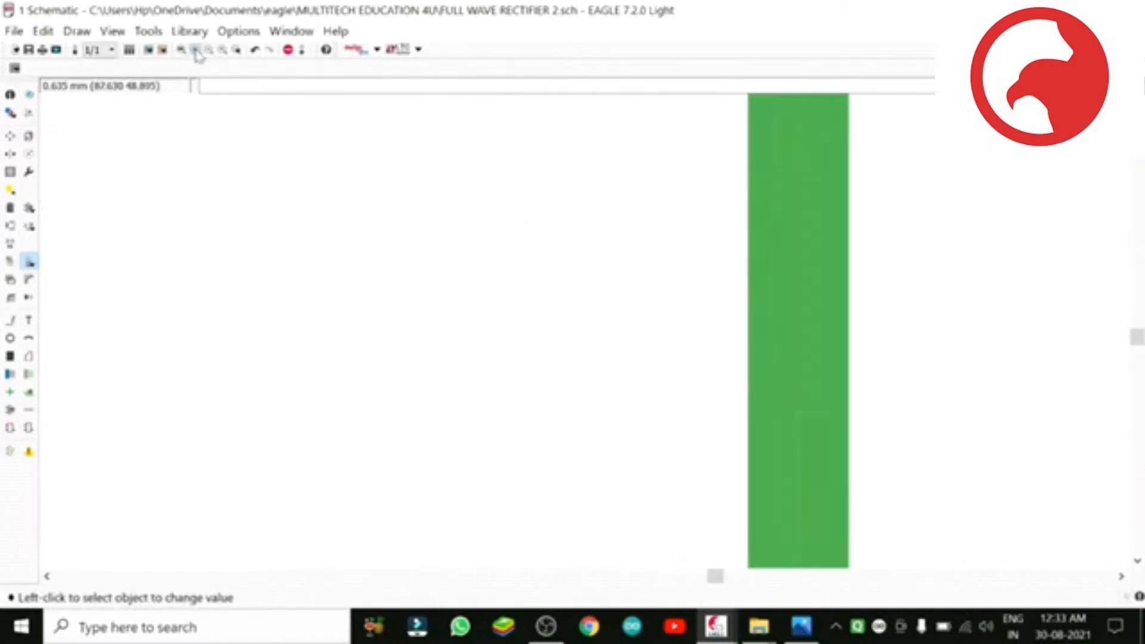
left_click(181, 50)
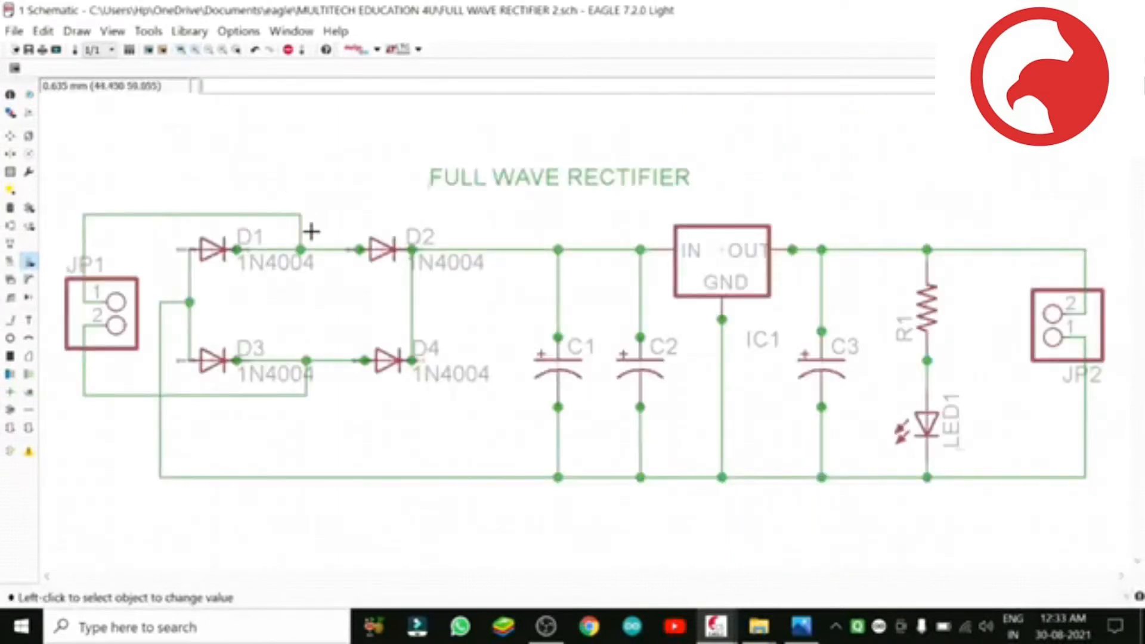
Assign the value 1000UF to capacitor C1 with the Value tool.
left_click(29, 265)
left_click(559, 360)
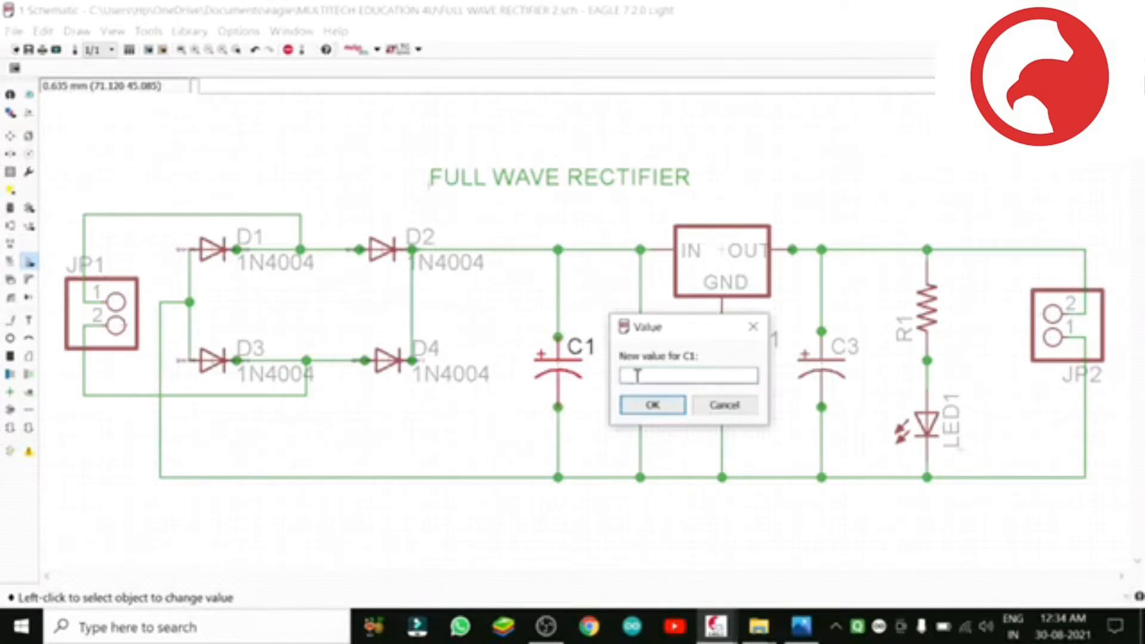
type("1000uFF")
left_click(653, 404)
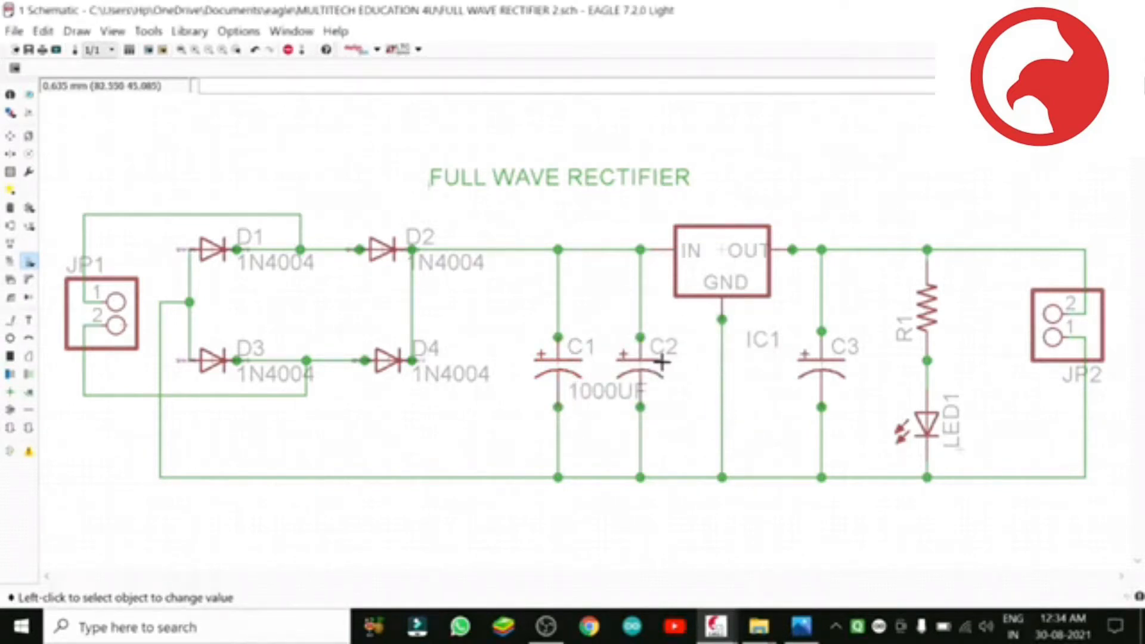
Assign the value 0.1UF to both capacitors C2 and C3.
left_click(641, 361)
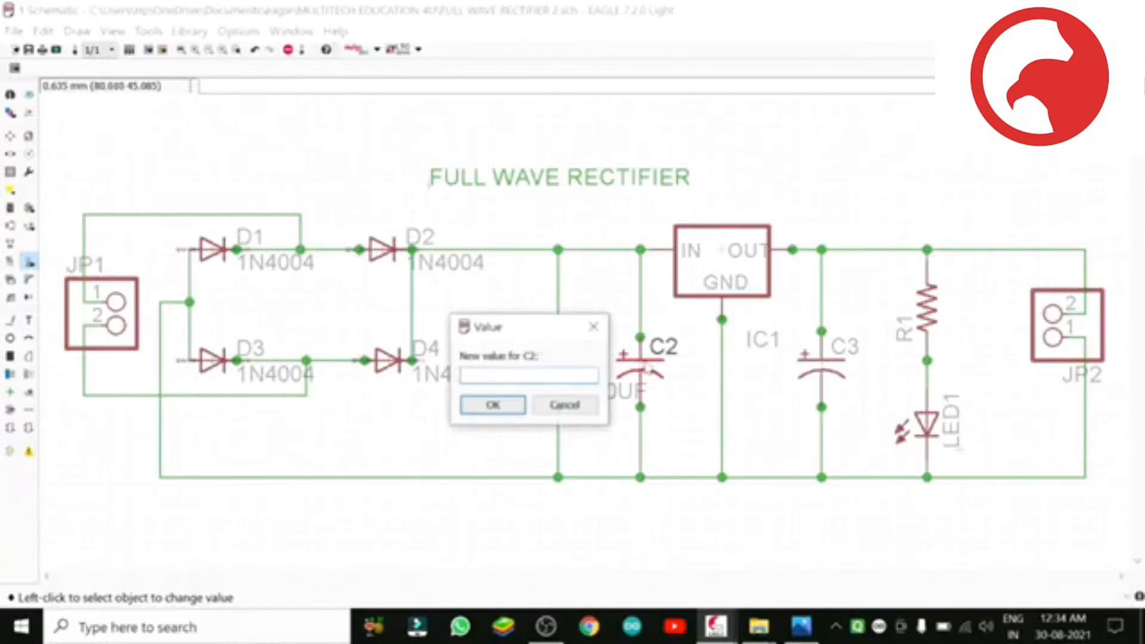
type("0.1UF")
left_click(493, 405)
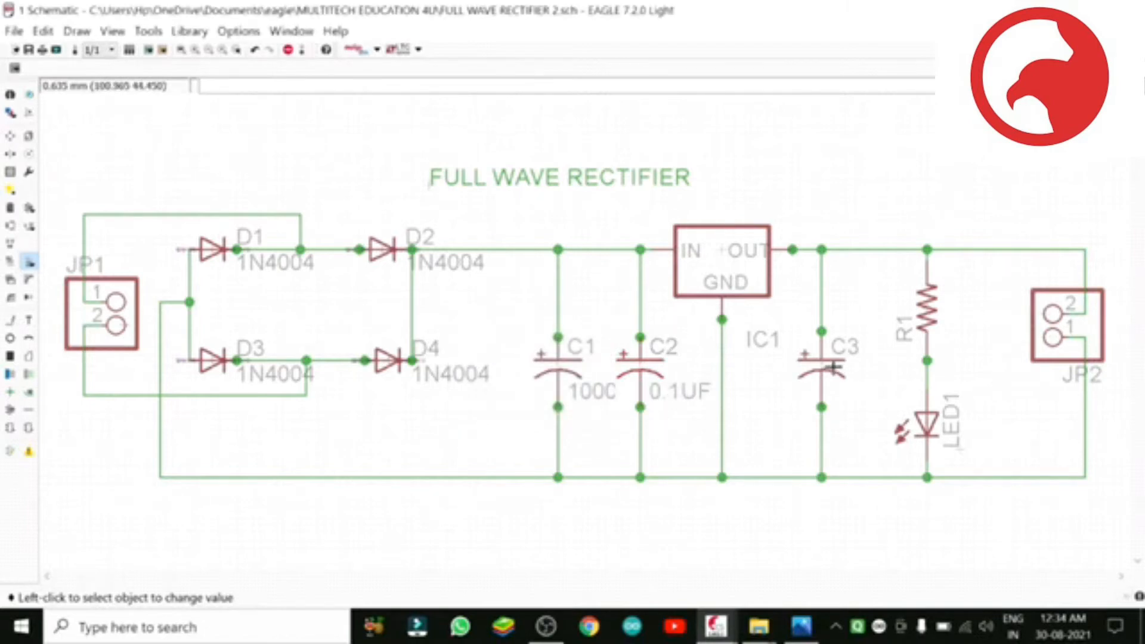
left_click(822, 374)
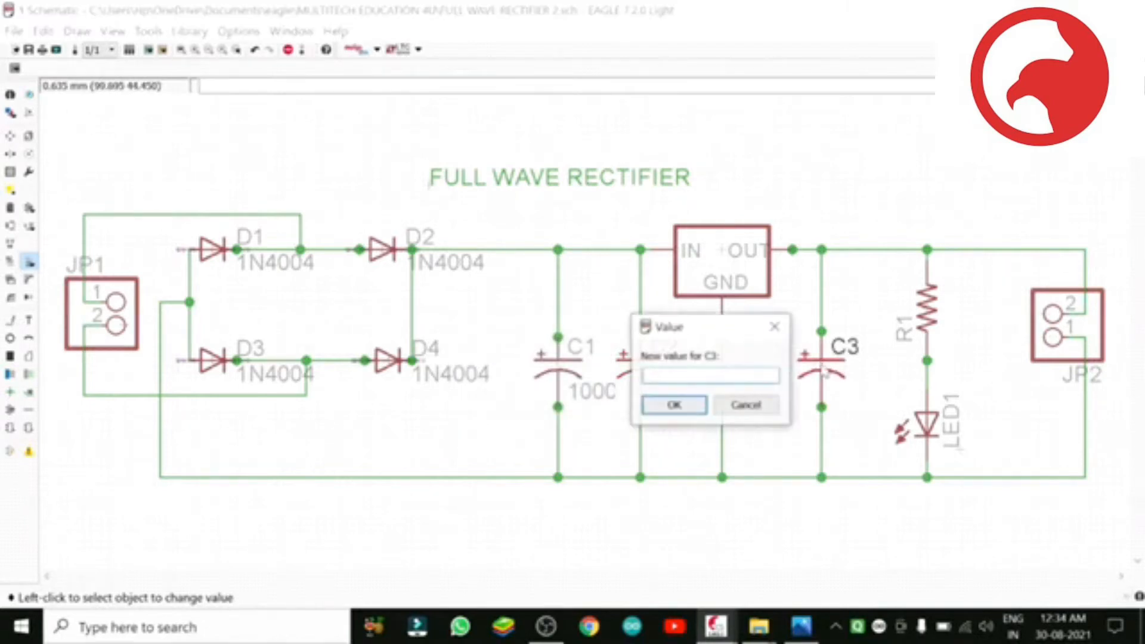
type("0.1UF")
left_click(685, 403)
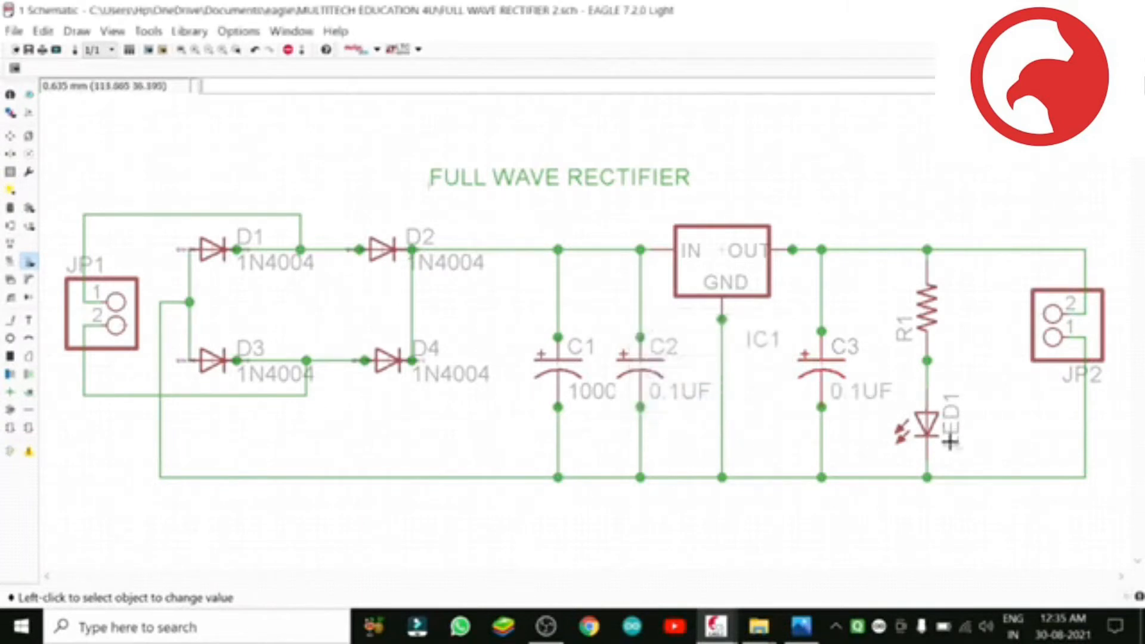
Assign the value 3mm to LED1 and 4.7K to resistor R1.
left_click(934, 413)
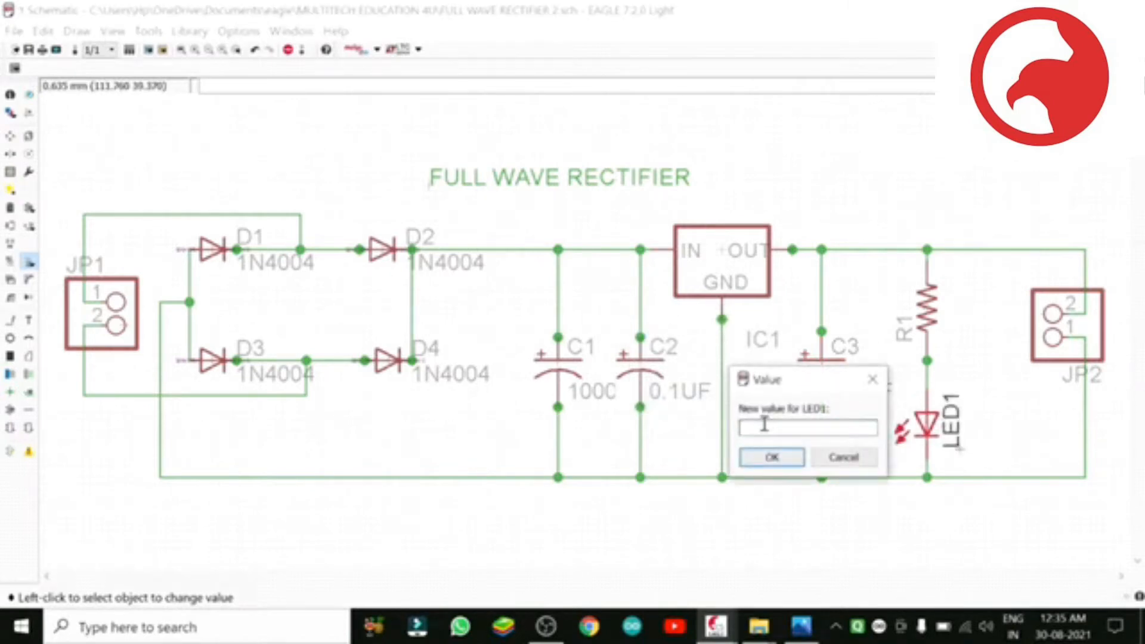
type("l")
type("3mm")
left_click(772, 457)
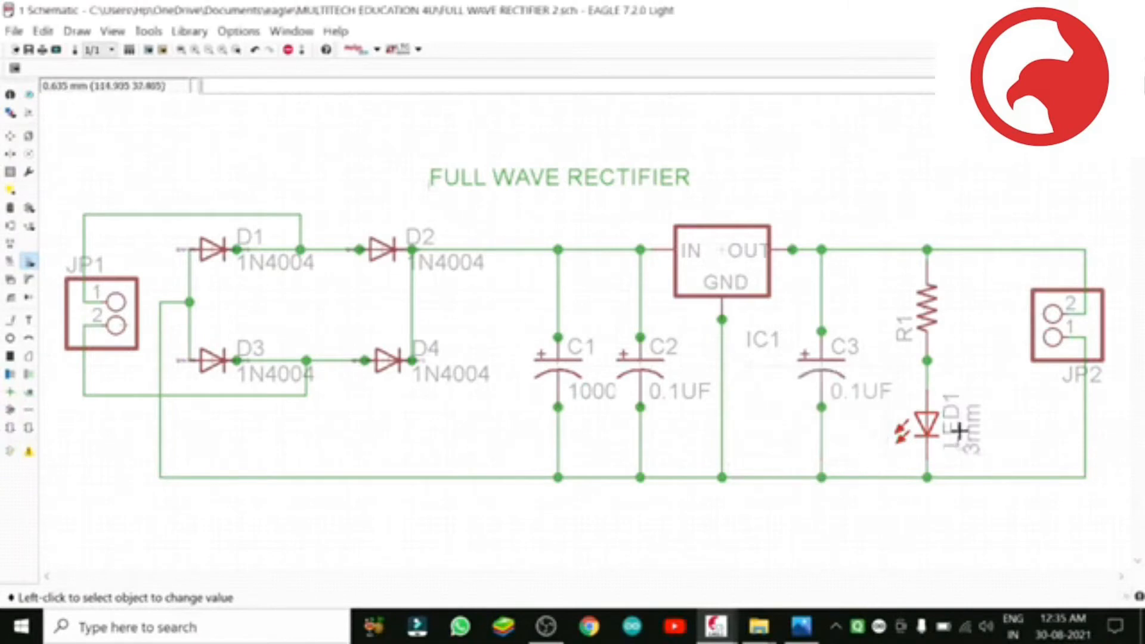
left_click(928, 316)
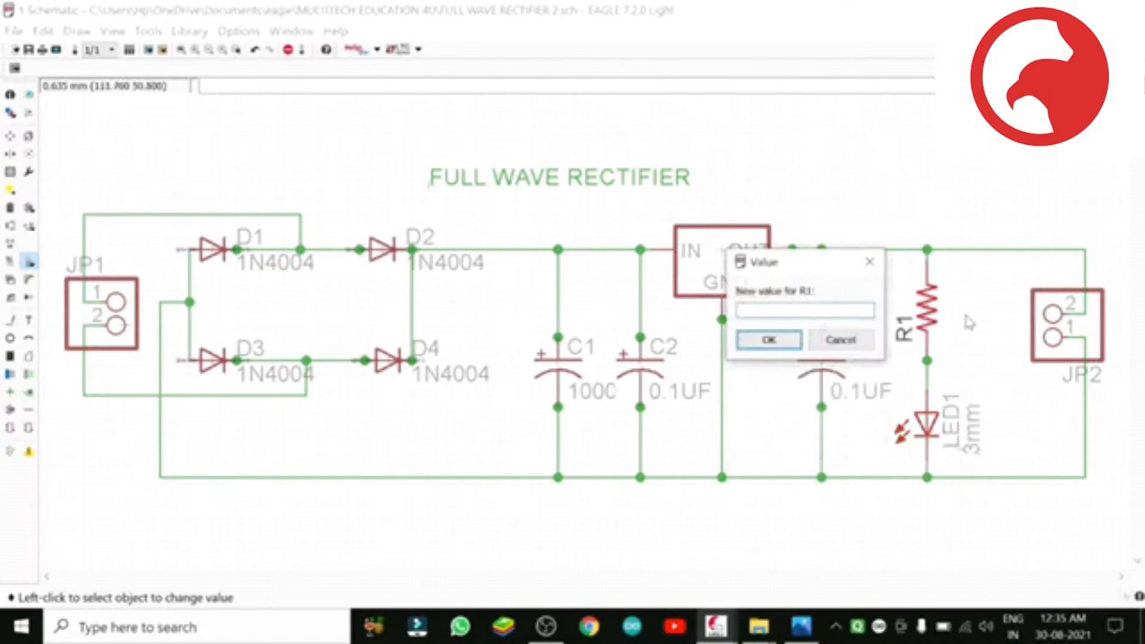
type("4.7K")
left_click(756, 338)
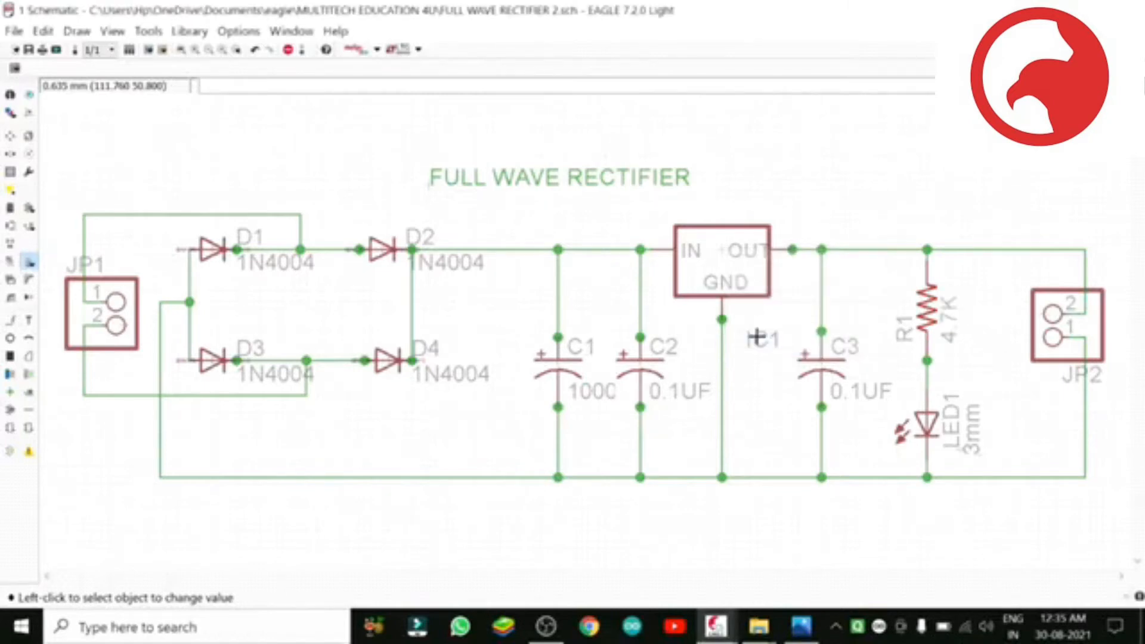
Assign the value 7812 to voltage regulator IC1.
left_click(713, 237)
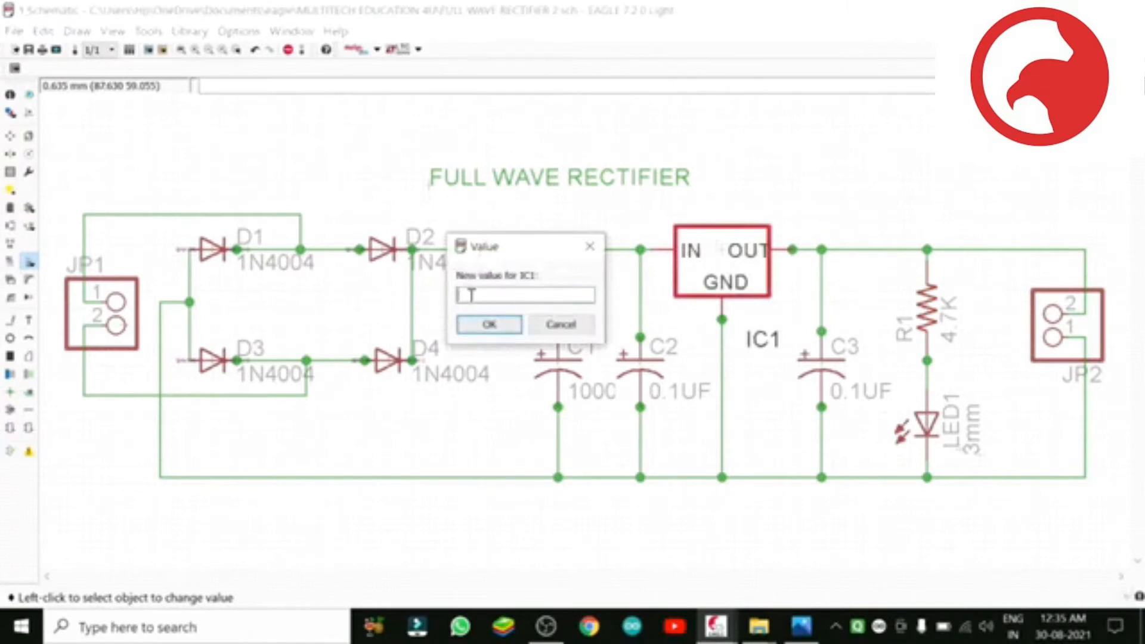
type("7812")
left_click(504, 325)
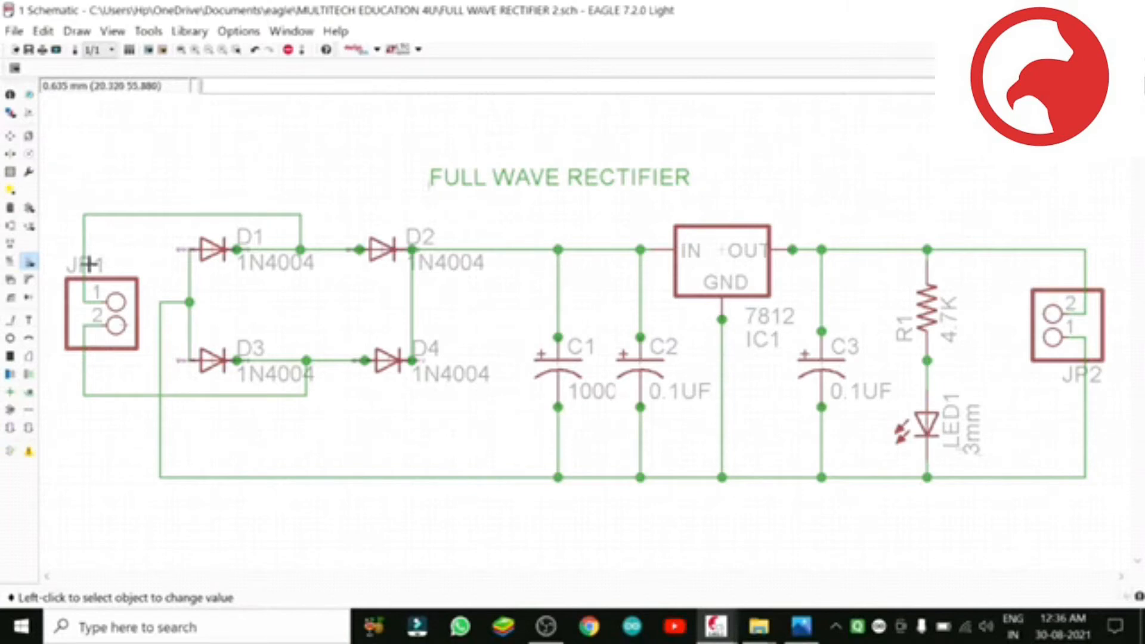
Rename connector JP1 as SUPPLYINPUT with the Name tool.
left_click(10, 261)
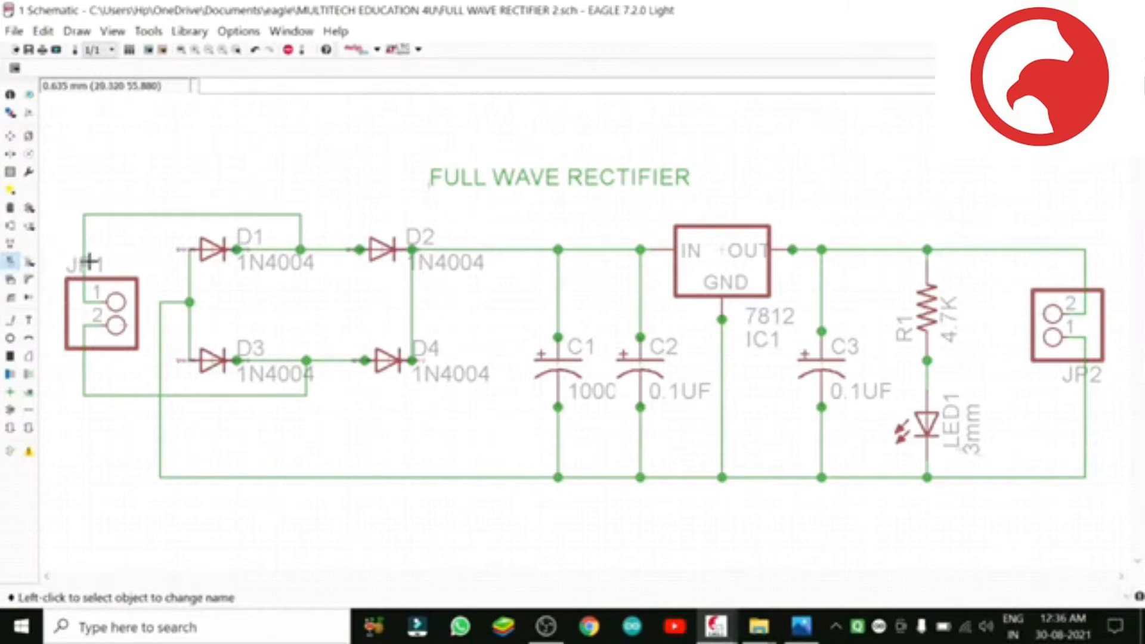
left_click(126, 325)
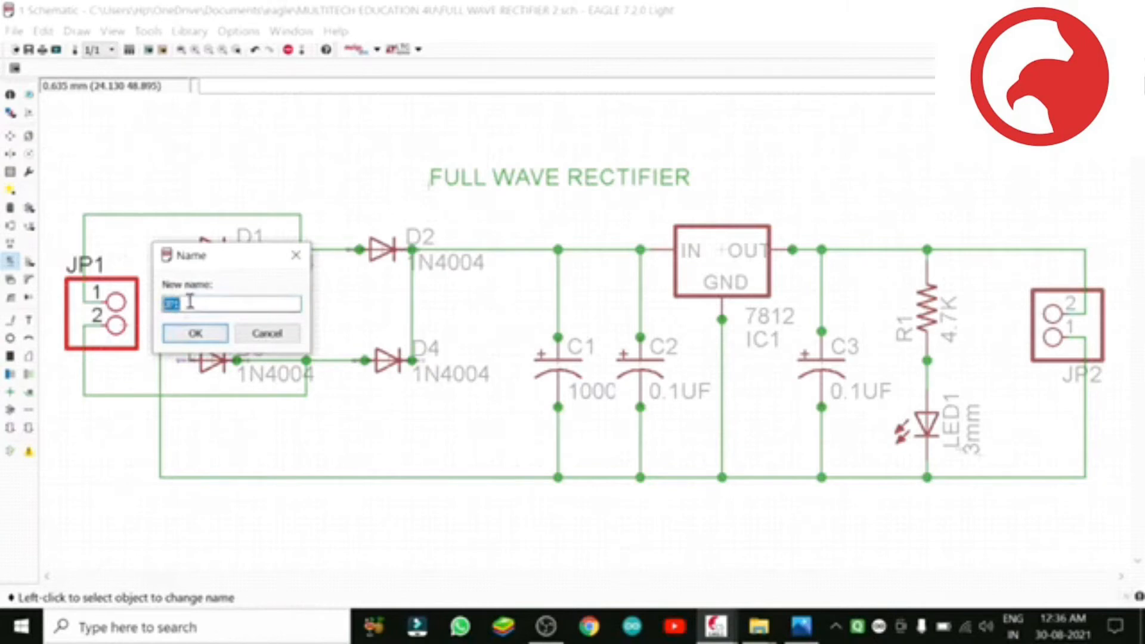
key("BackSpace")
type("SUPPLY_INPUT")
left_click(195, 332)
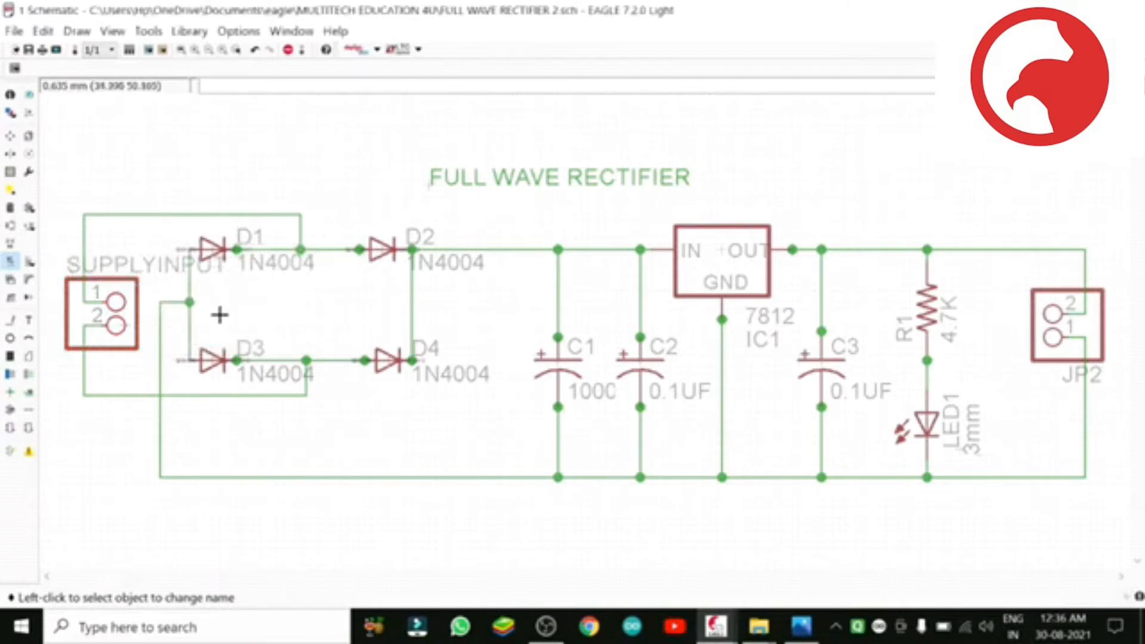
Extend the input connector's name to SUPPLYINPUT12VOLTAC.
left_click(121, 326)
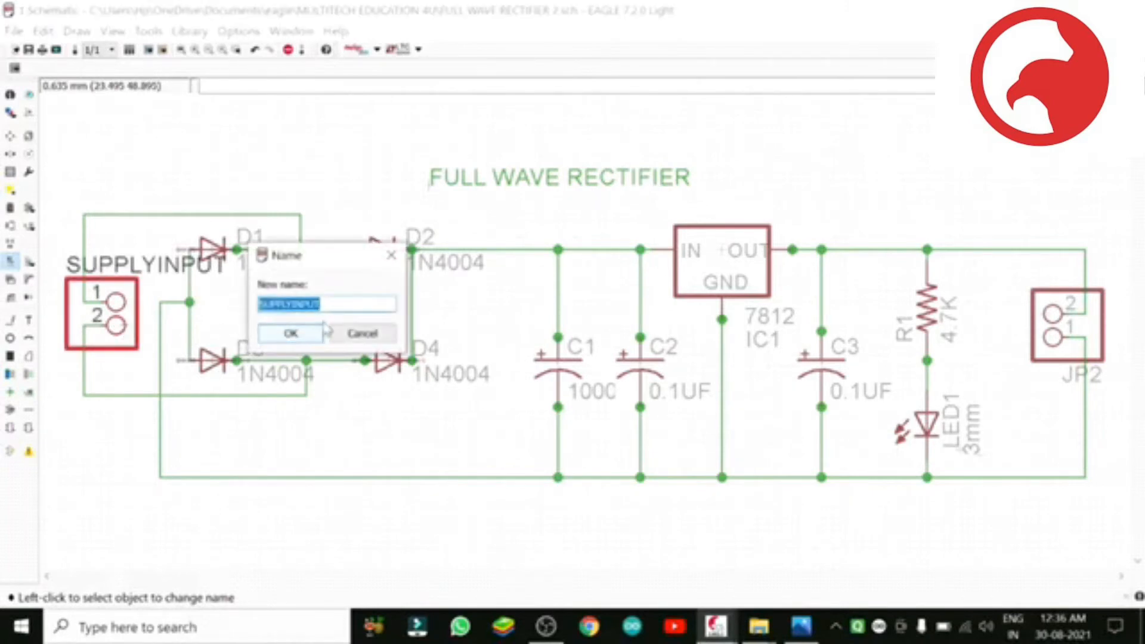
left_click(331, 304)
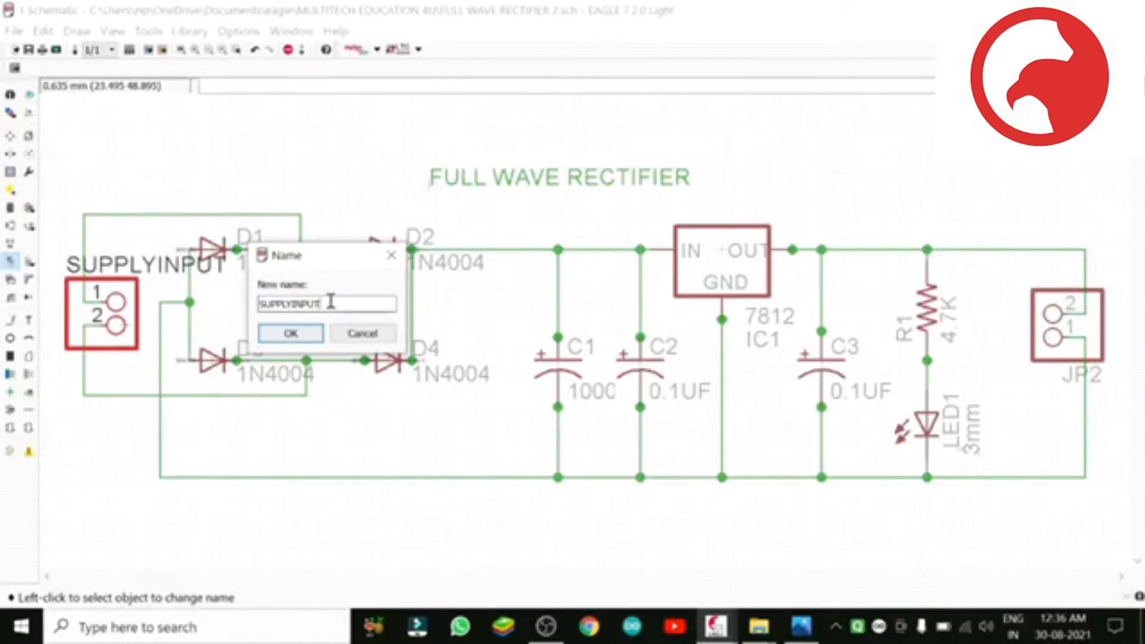
type("12VOL")
type("T")
type("AG")
left_click(301, 332)
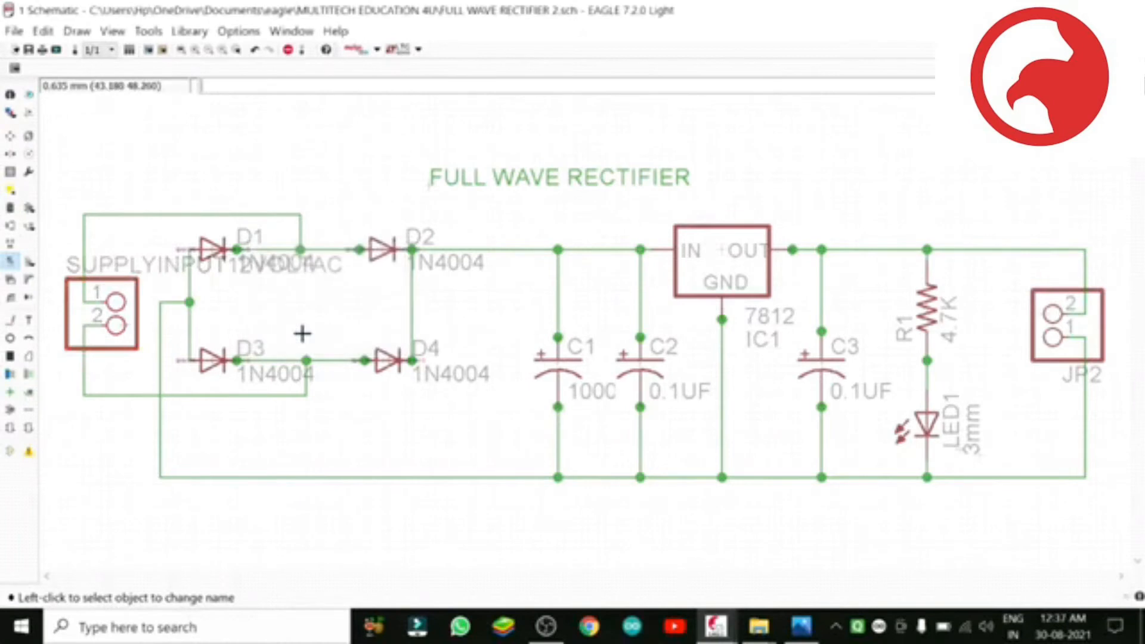
left_click(154, 276)
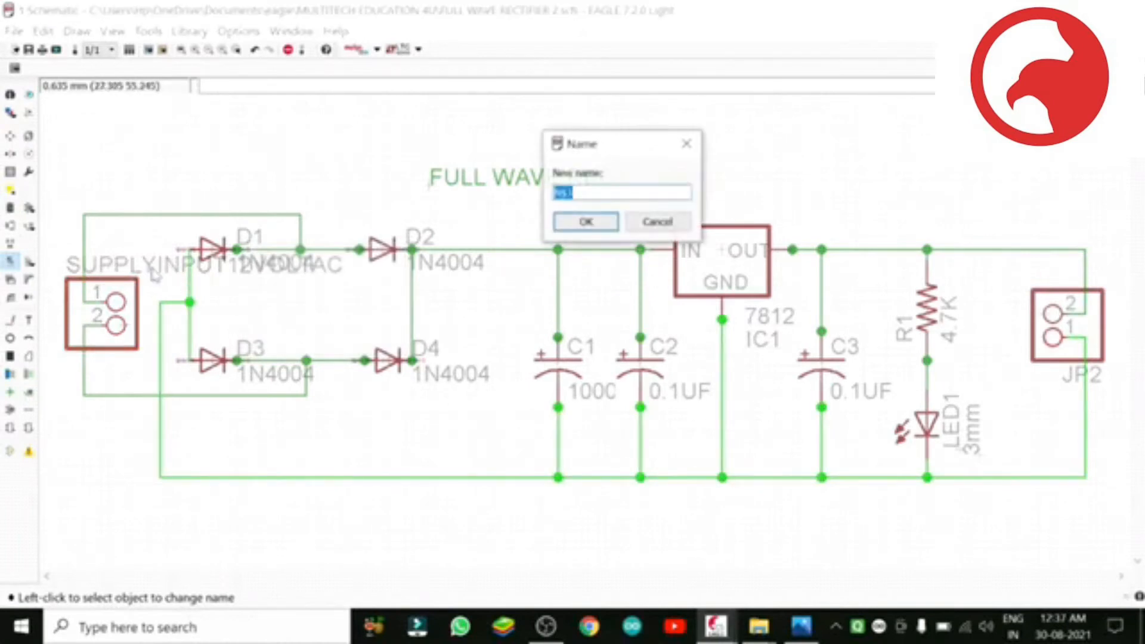
left_click(586, 221)
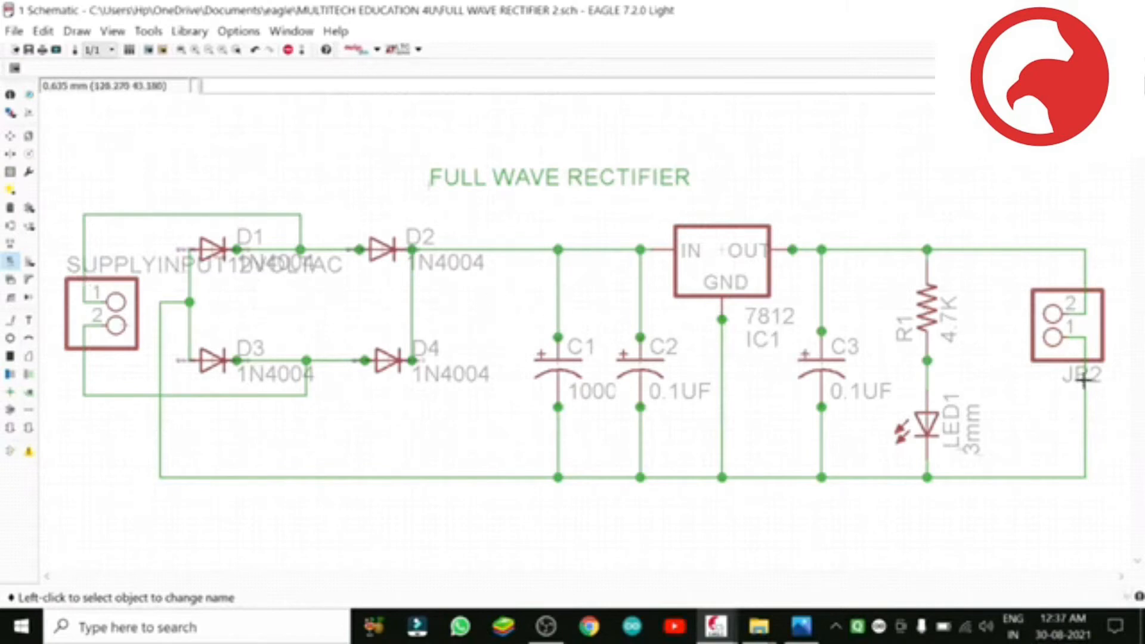
left_click(1067, 327)
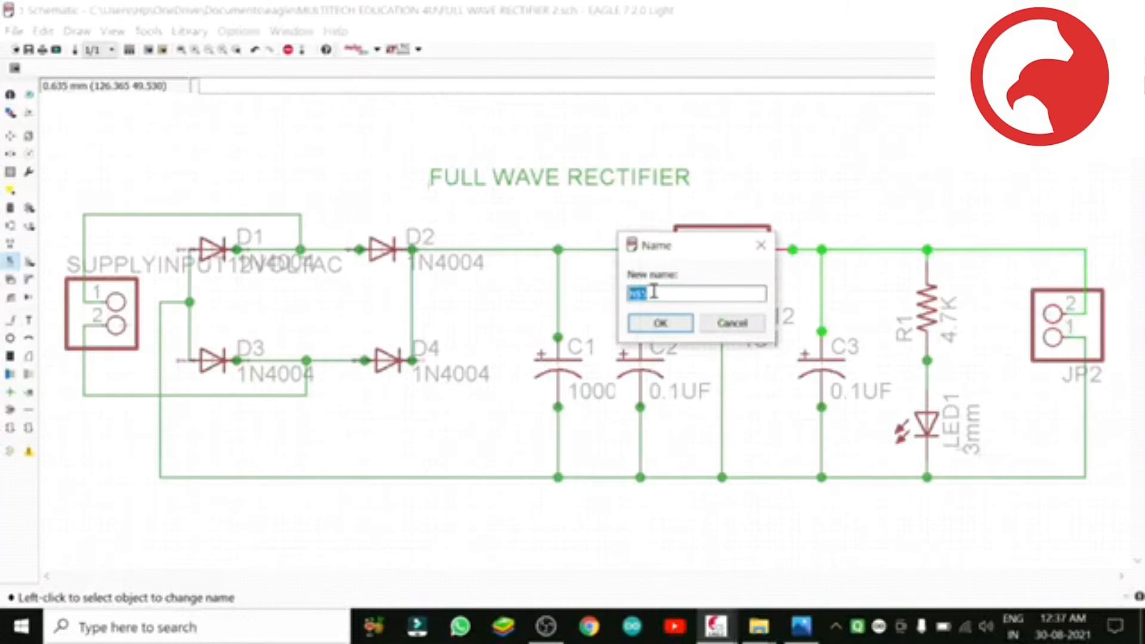
left_click(1038, 354)
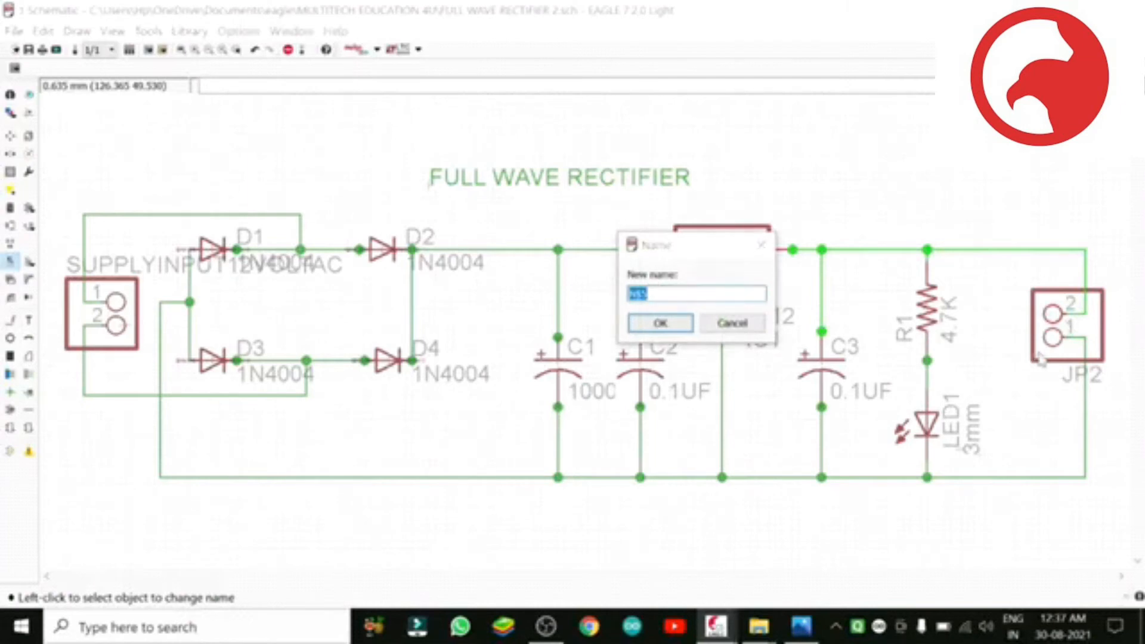
left_click(660, 323)
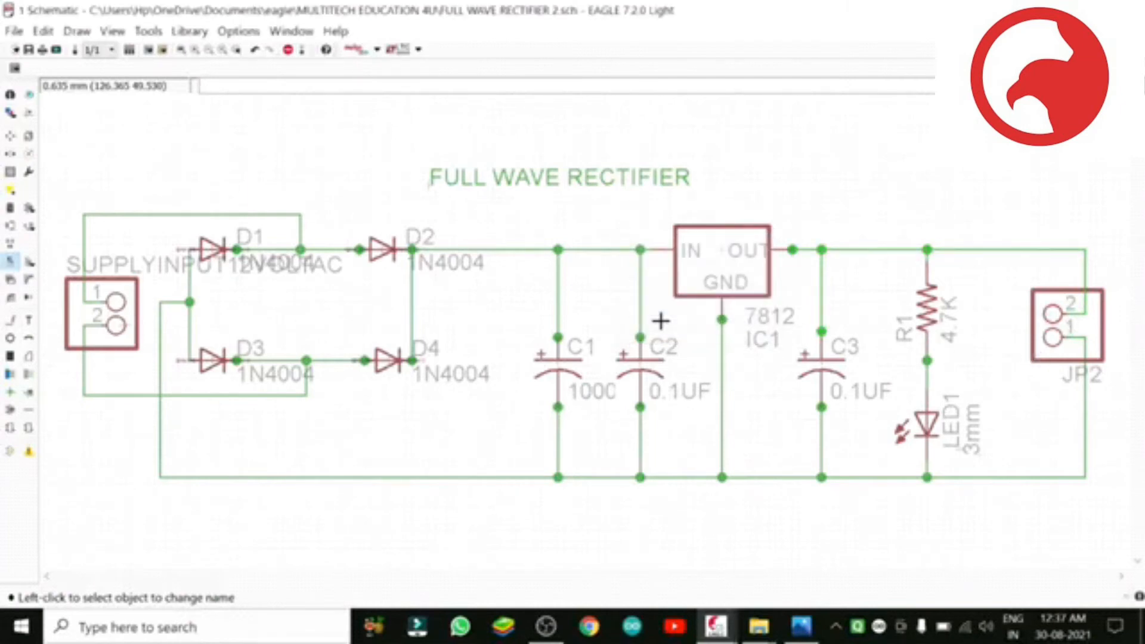
Rename output connector JP2 as OUTPUT12V.
left_click(1045, 315)
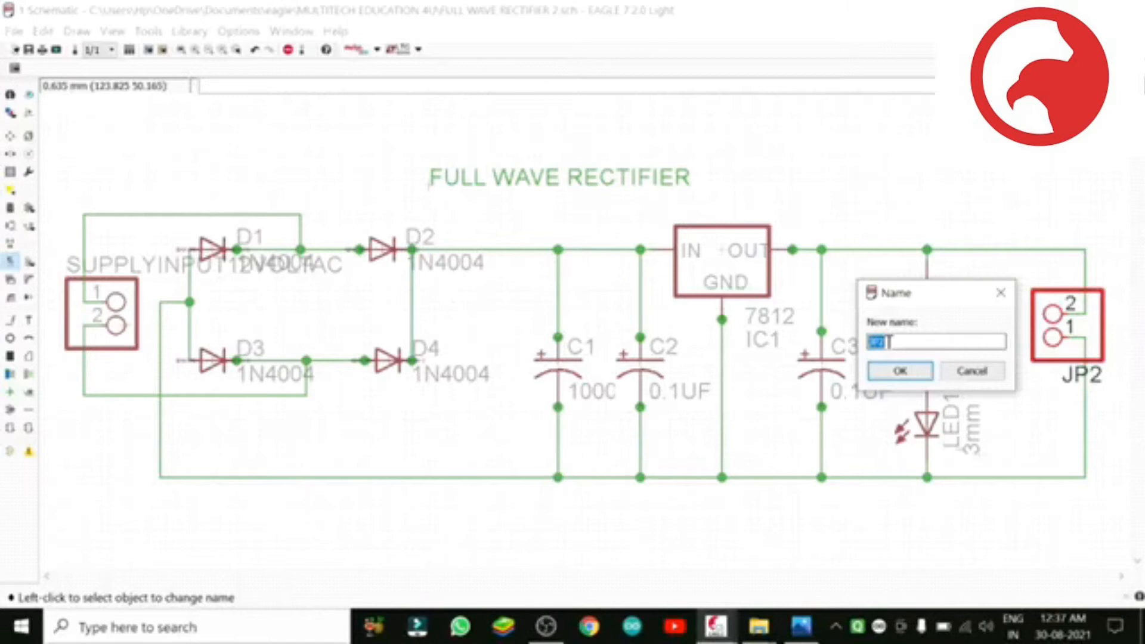
type("OUTPUT12V")
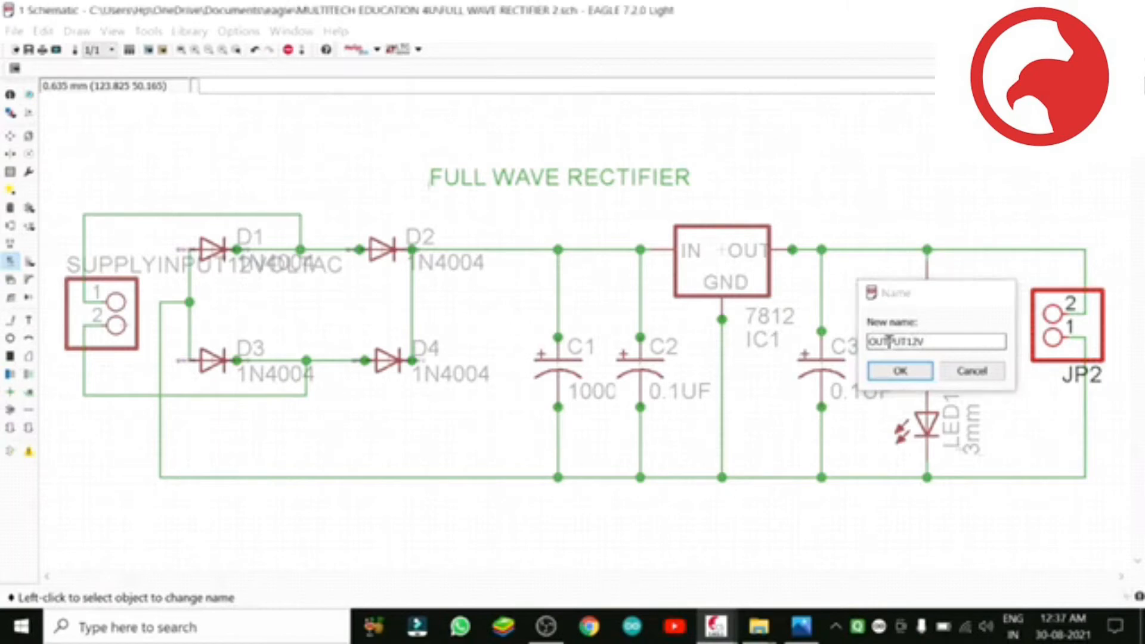
key("Return")
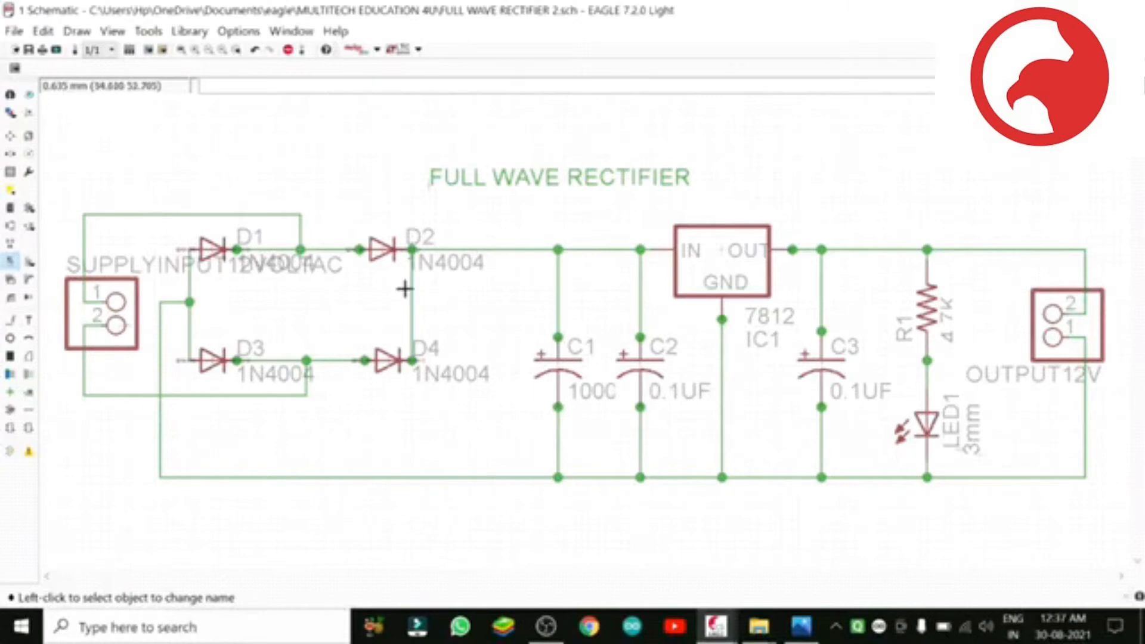
Smash diode D2 to detach its name and value labels from the symbol.
left_click(9, 262)
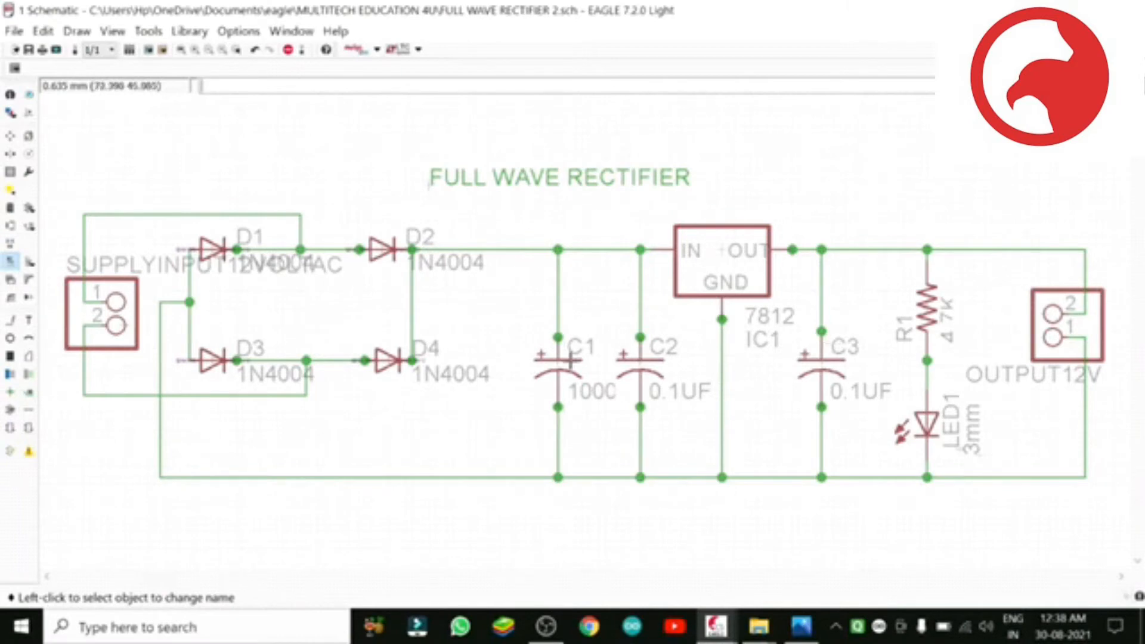
left_click(11, 279)
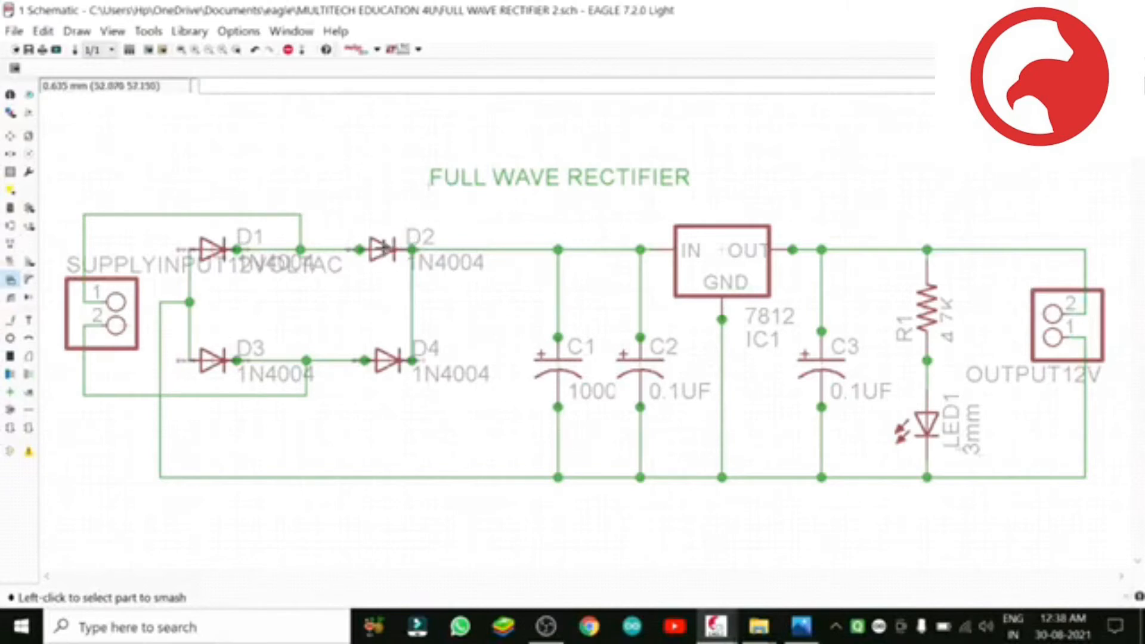
left_click(384, 248)
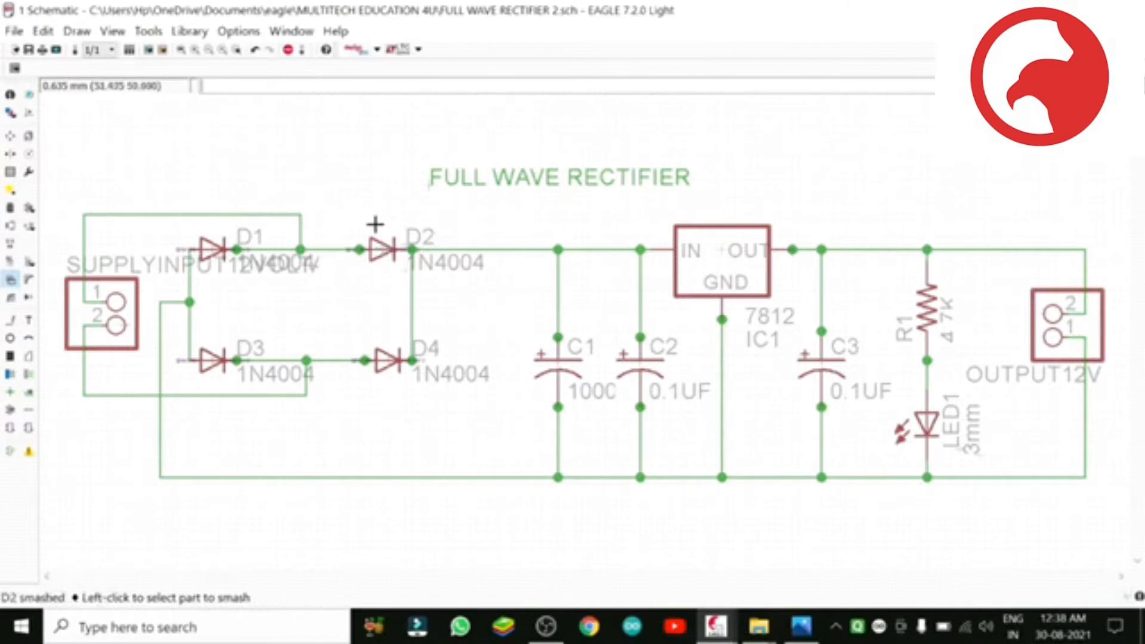
Move diode D2's name label clear of the wire above the cathode end, rotating it 180 degrees.
left_click(195, 50)
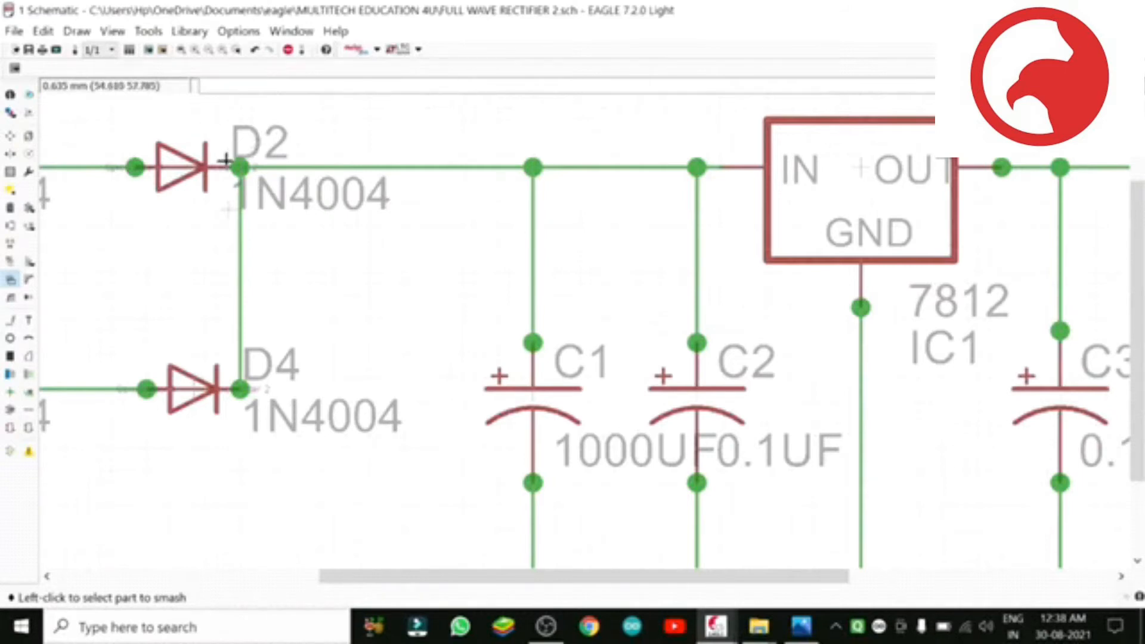
left_click(11, 136)
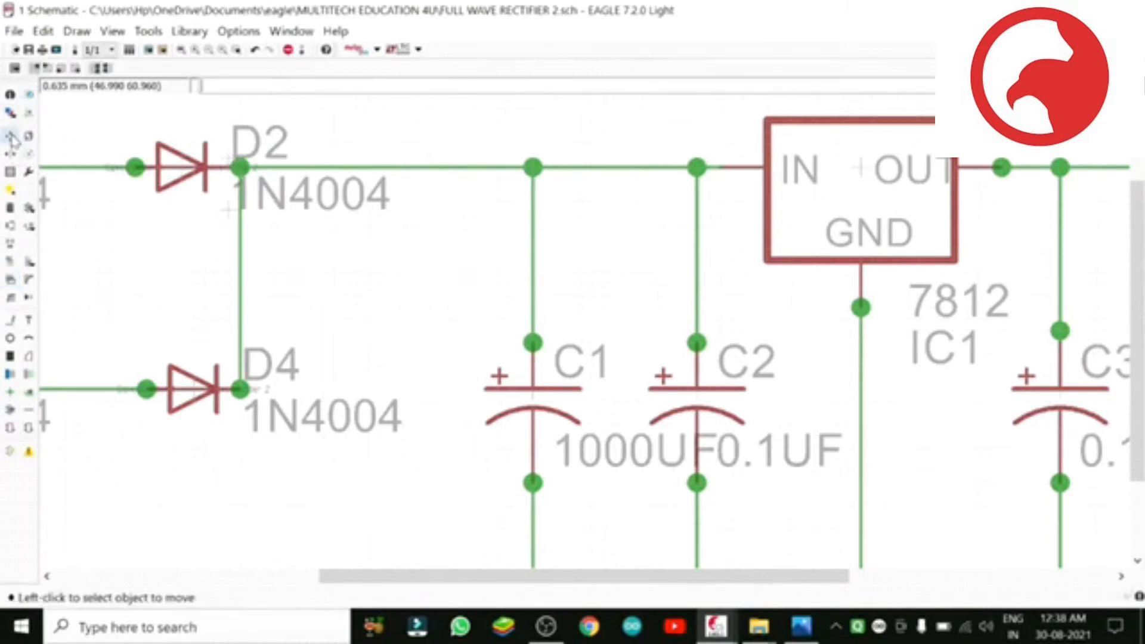
left_click(227, 158)
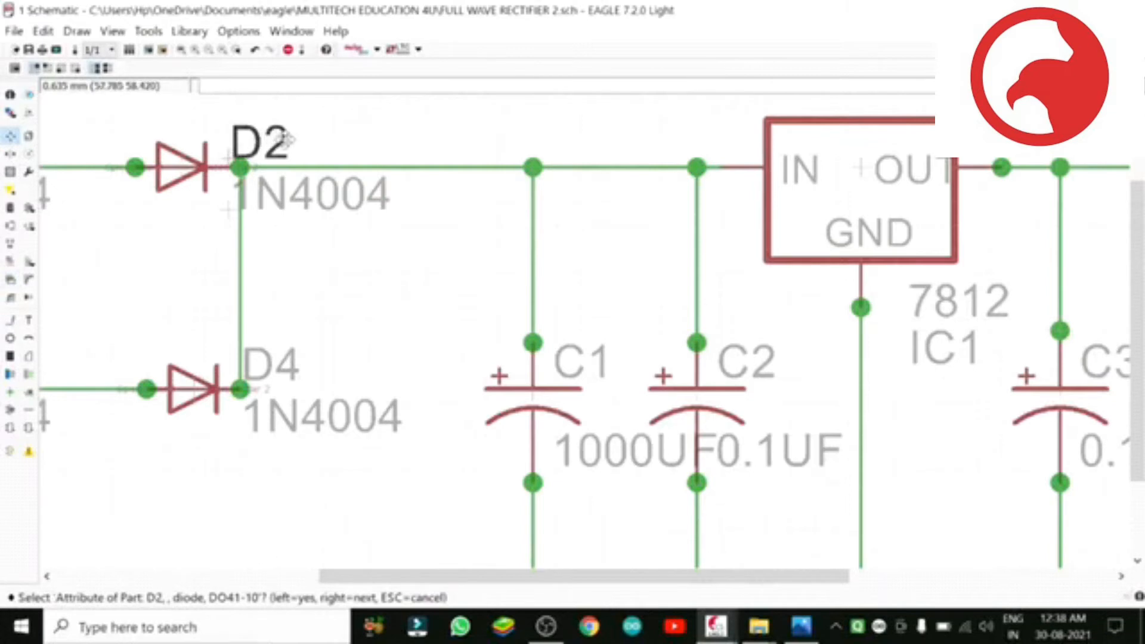
left_click(227, 156)
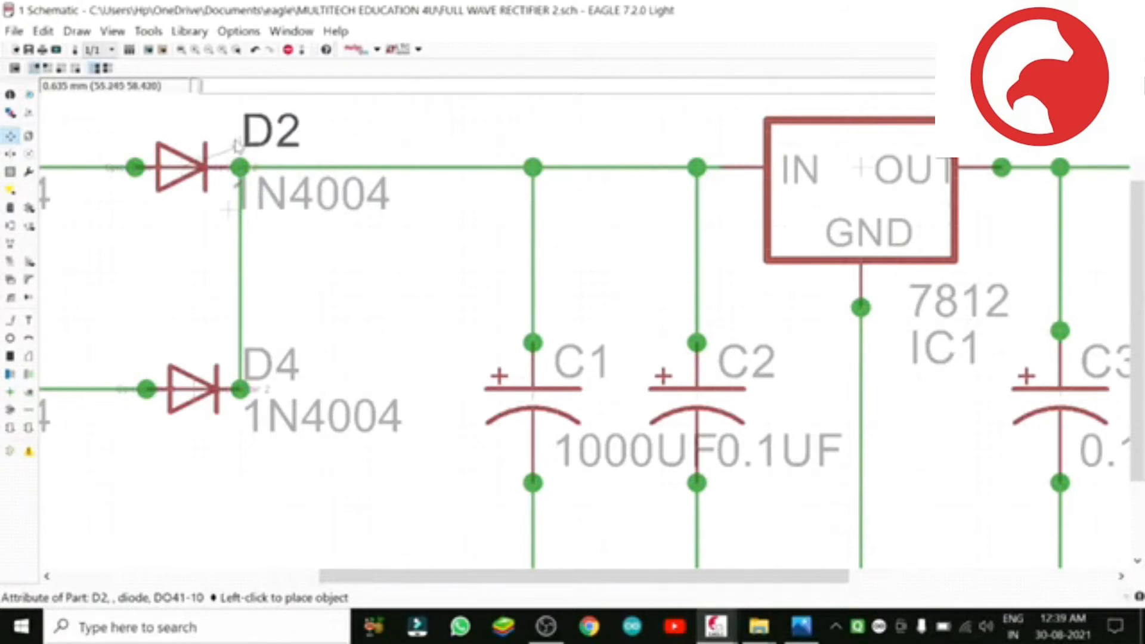
right_click(238, 145)
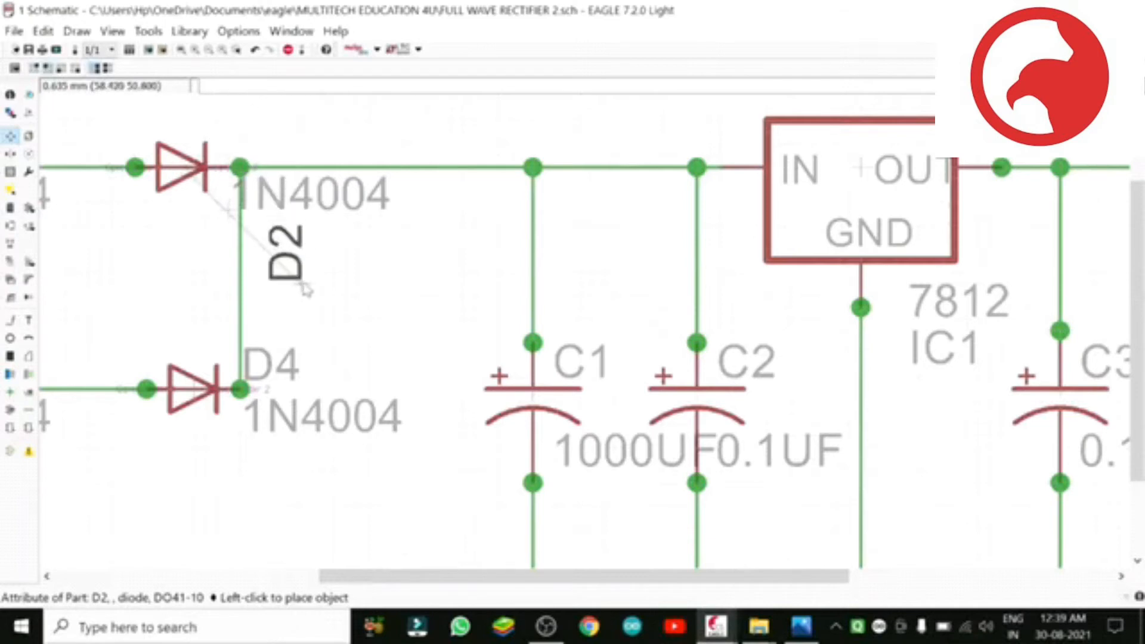
right_click(304, 288)
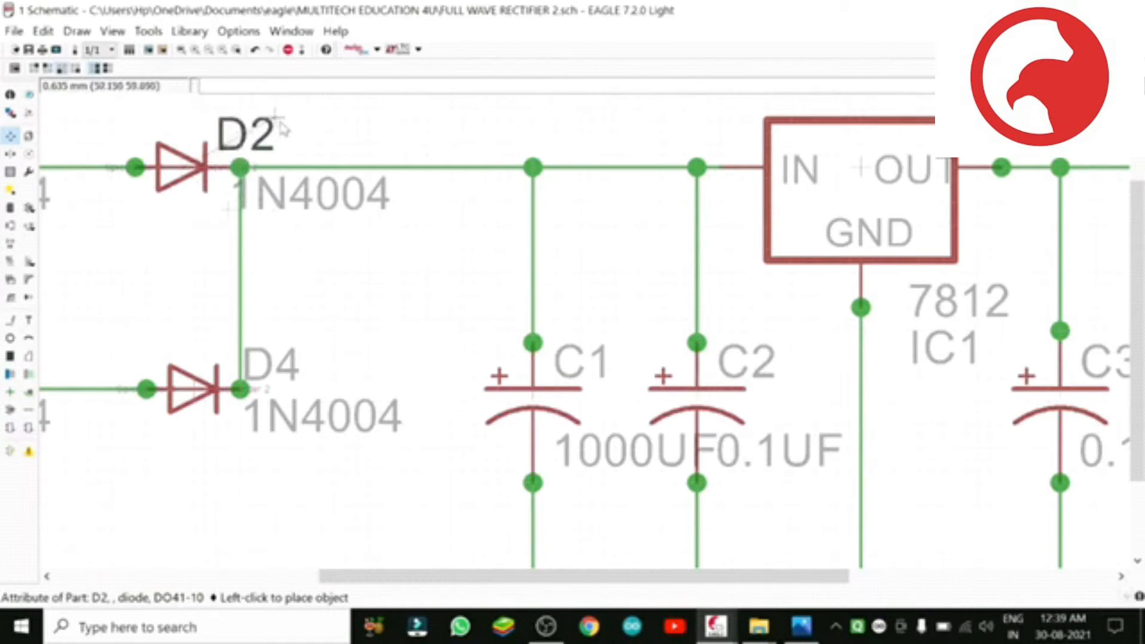
left_click(280, 123)
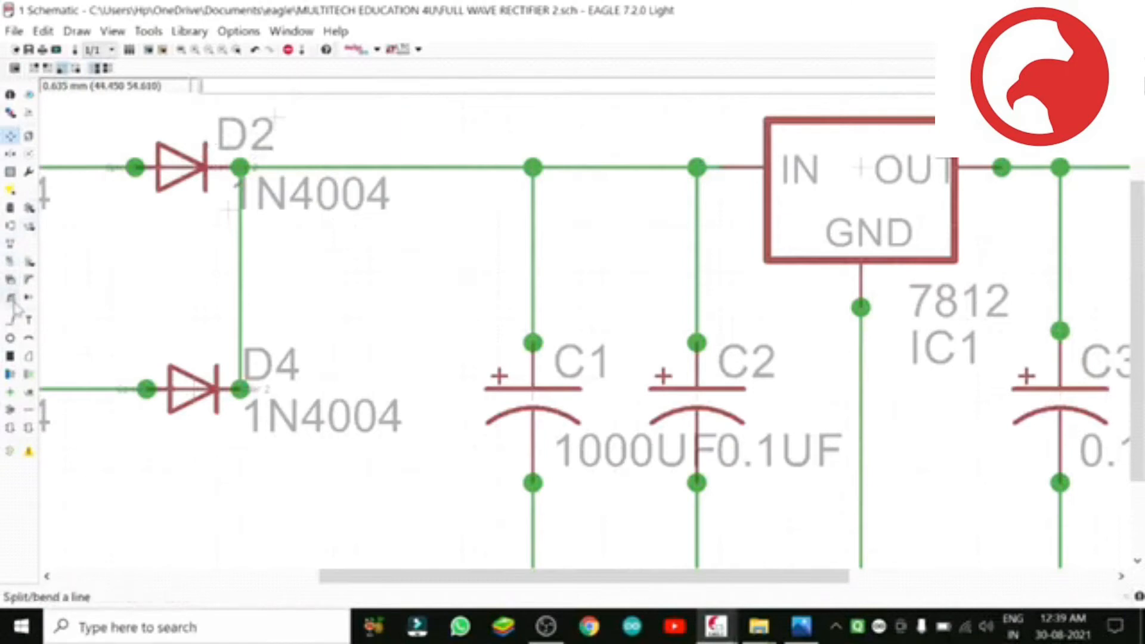
Rename diode D2 as DIODE with the Name tool.
left_click(10, 264)
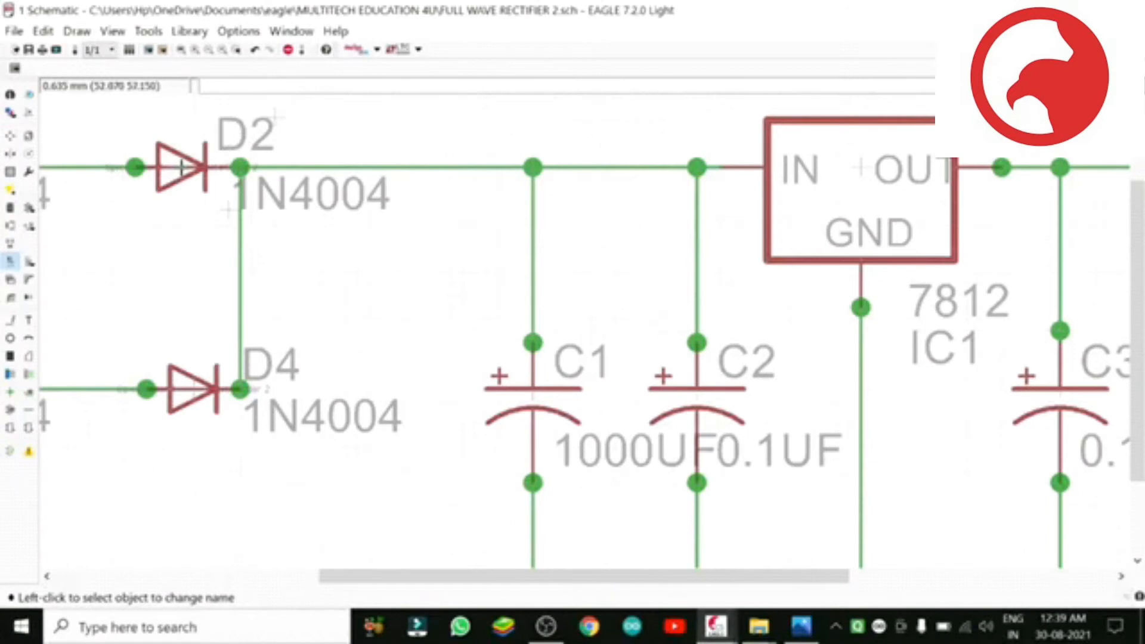
left_click(182, 172)
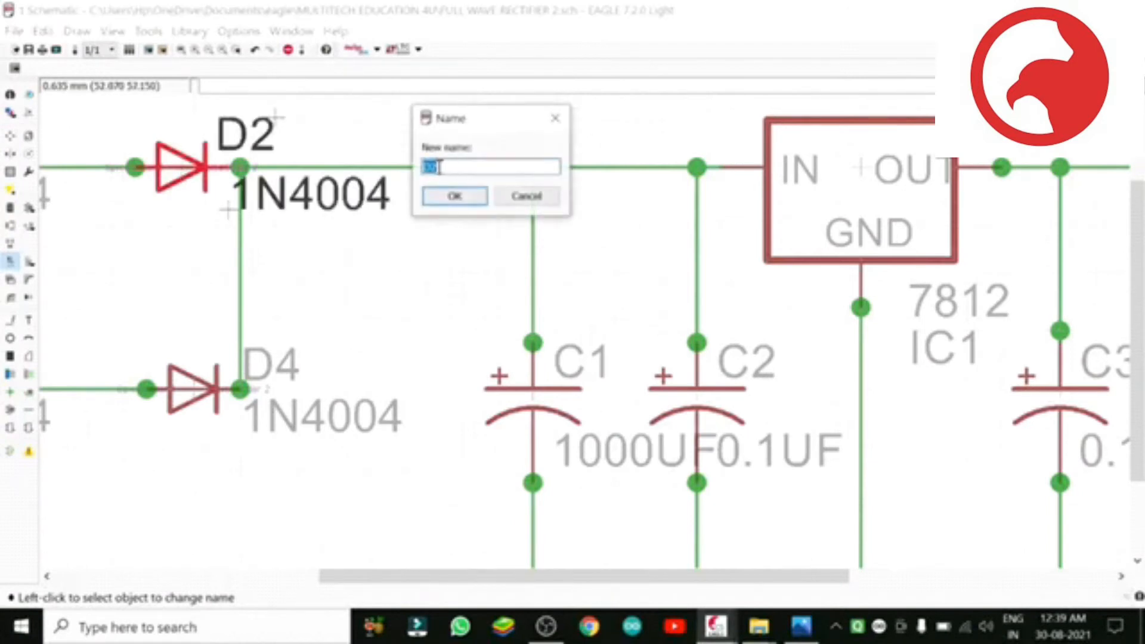
key("BackSpace")
left_click(454, 196)
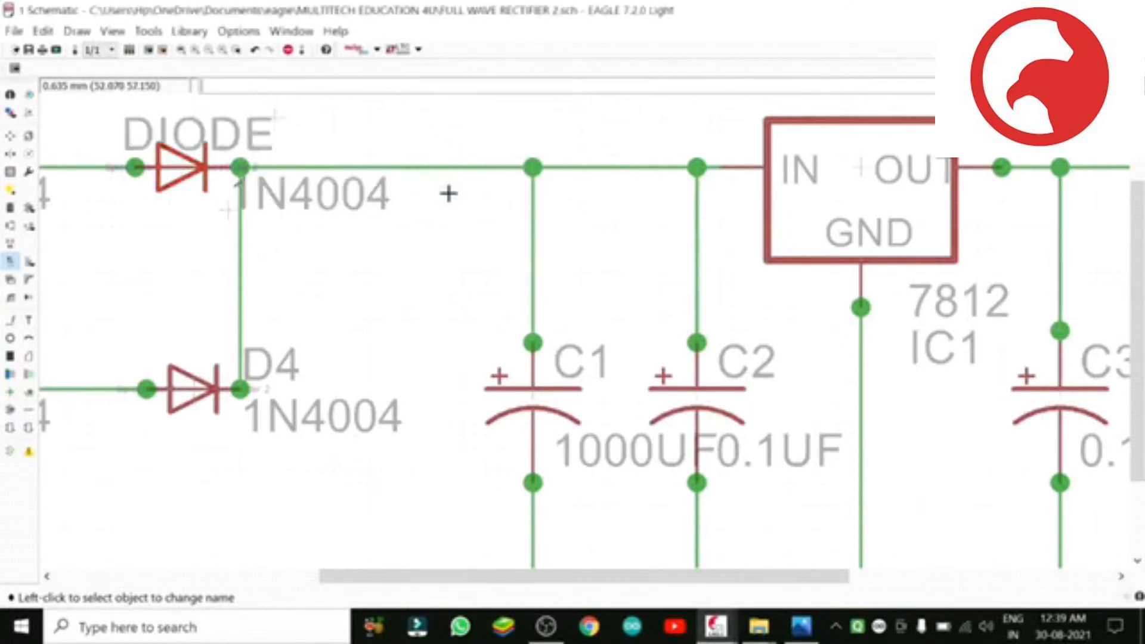
left_click(335, 145)
key("Escape")
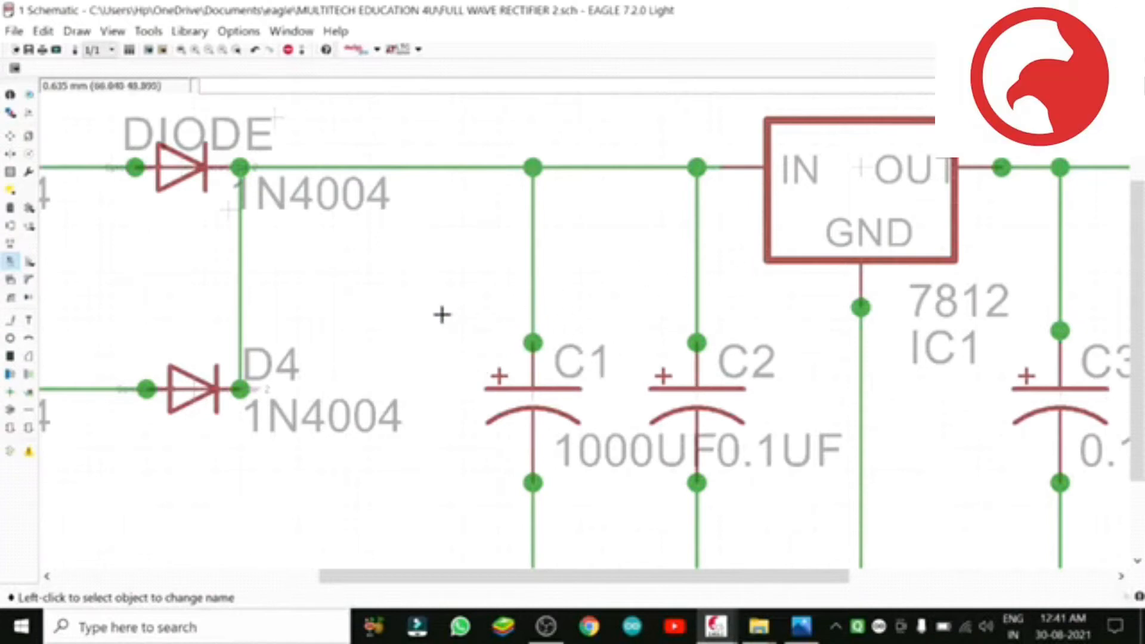
Smash capacitor C1 so its name and value labels can be moved separately.
key("F7")
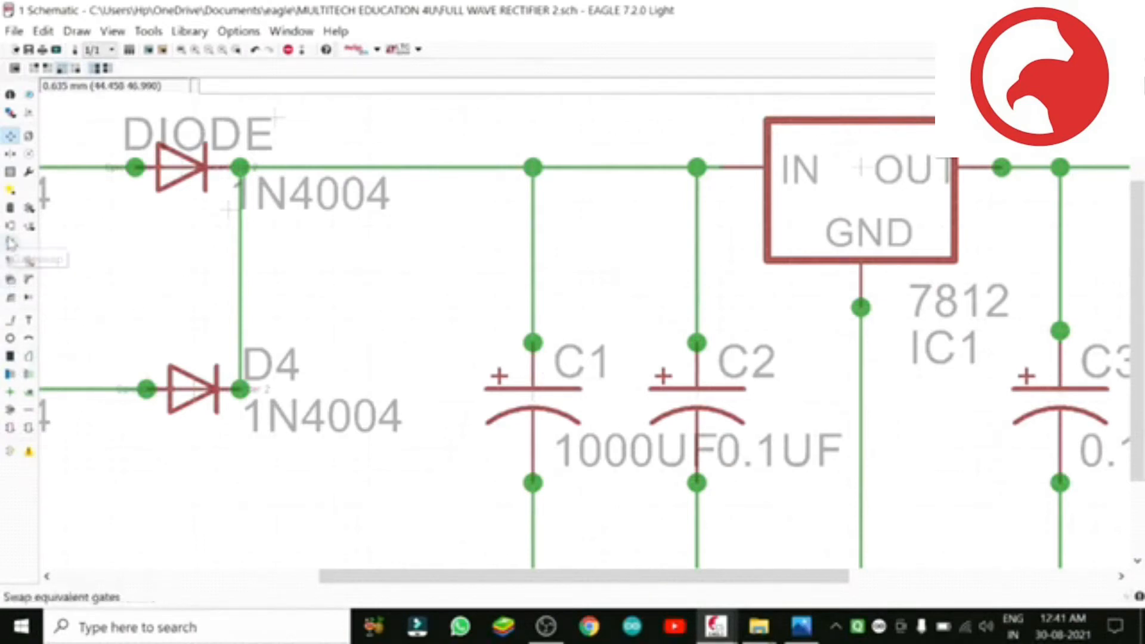
left_click(10, 279)
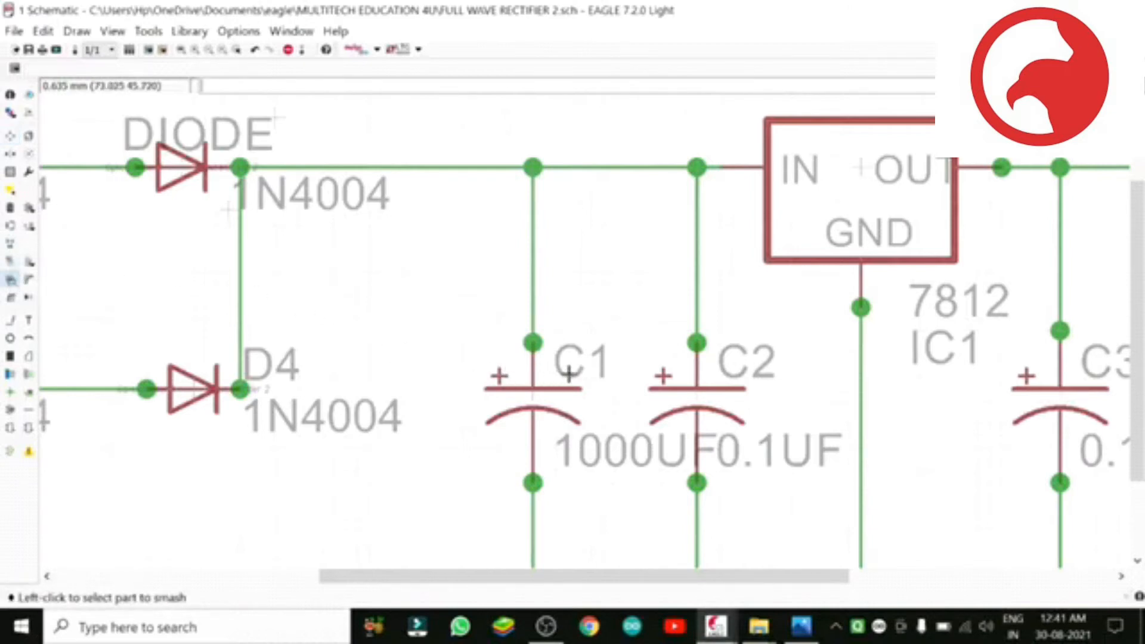
left_click(532, 395)
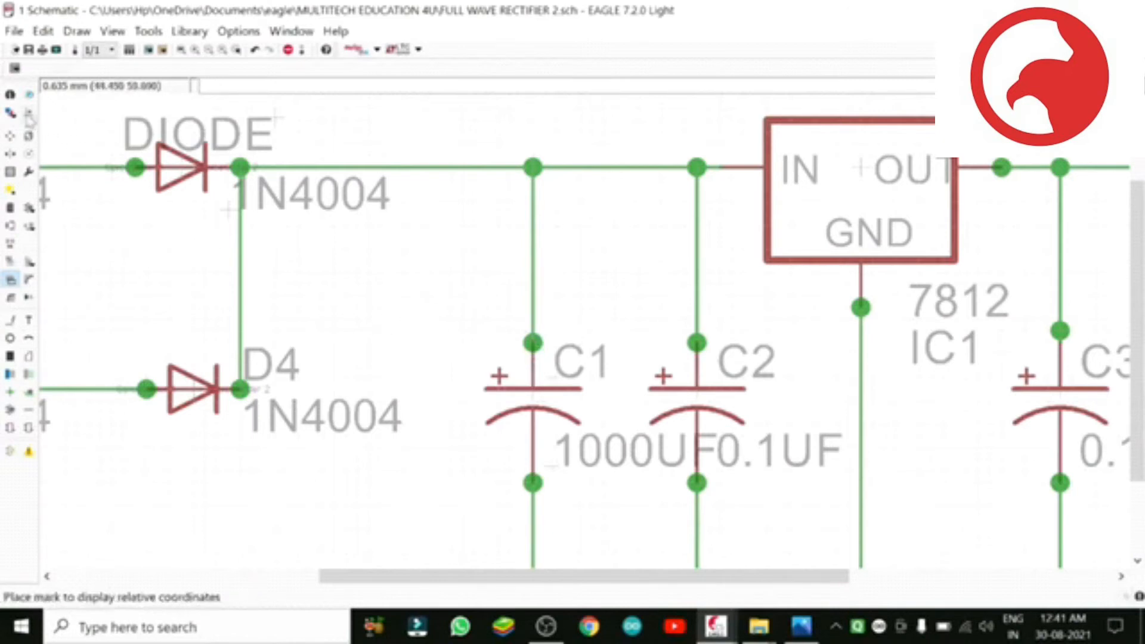
Move capacitor C1's name and value labels over to the left-hand side of its symbol.
left_click(10, 137)
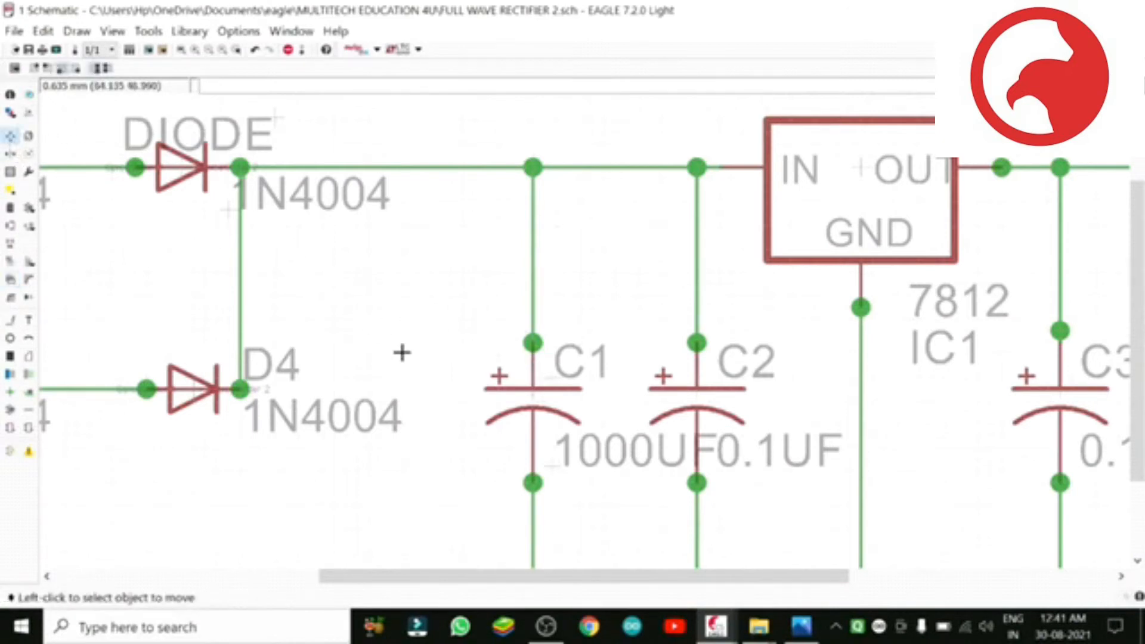
left_click(553, 377)
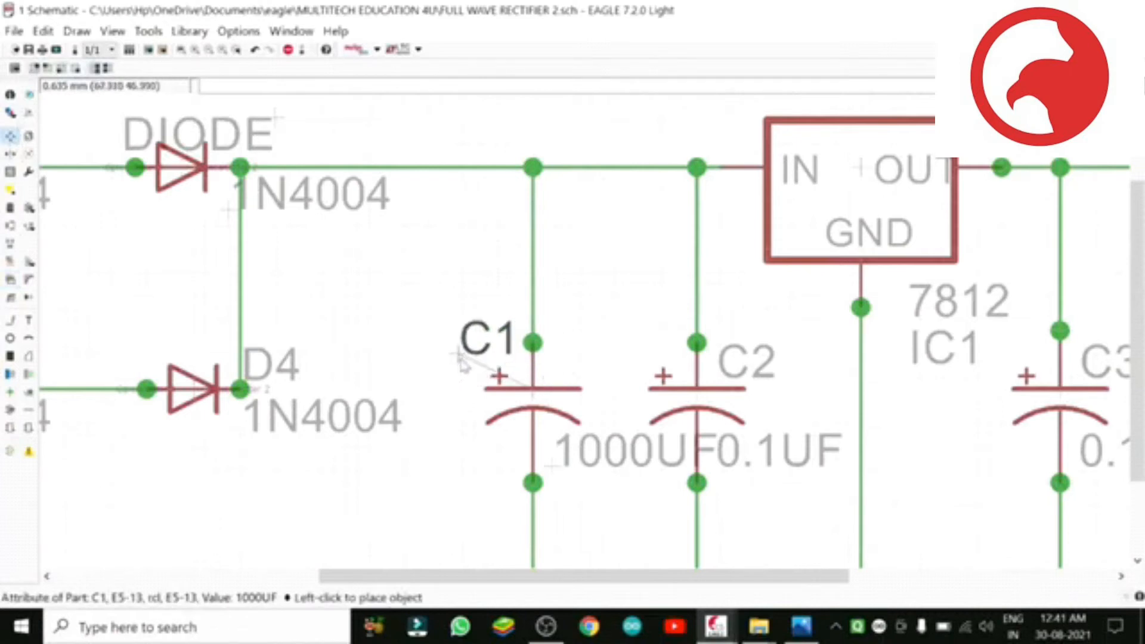
left_click(459, 360)
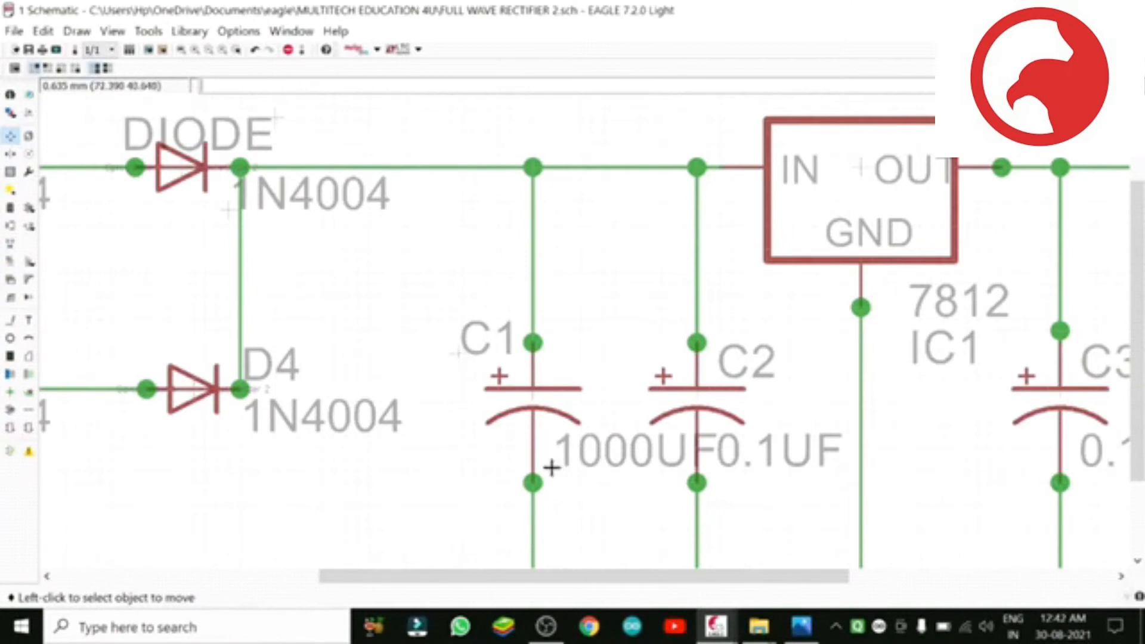
left_click(550, 470)
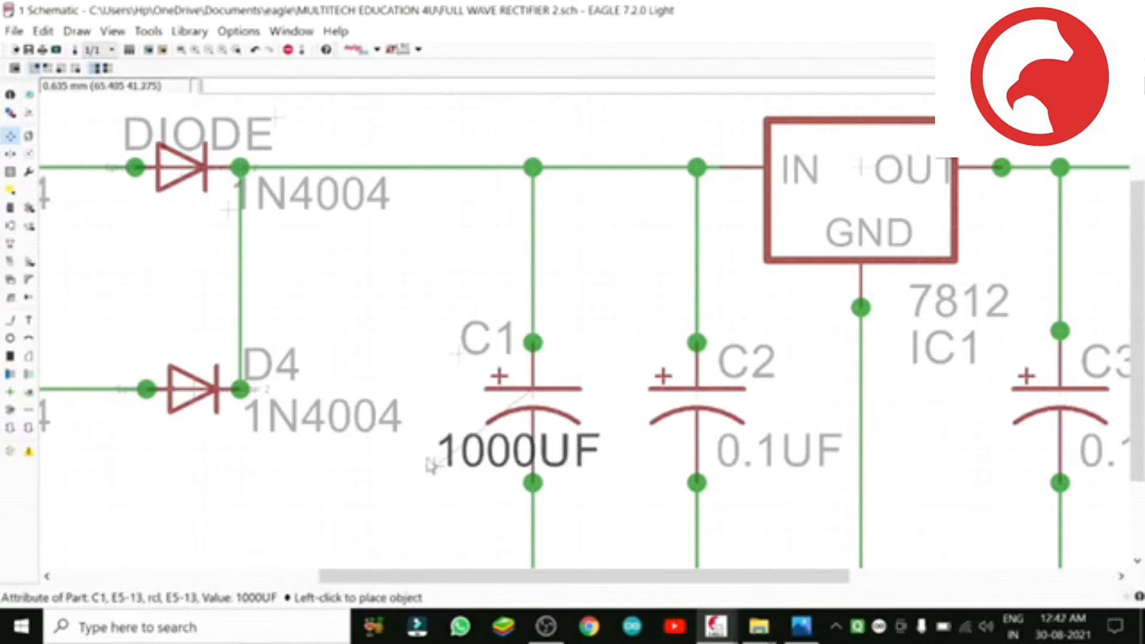
left_click(427, 465)
scroll(426, 459, "up", 1)
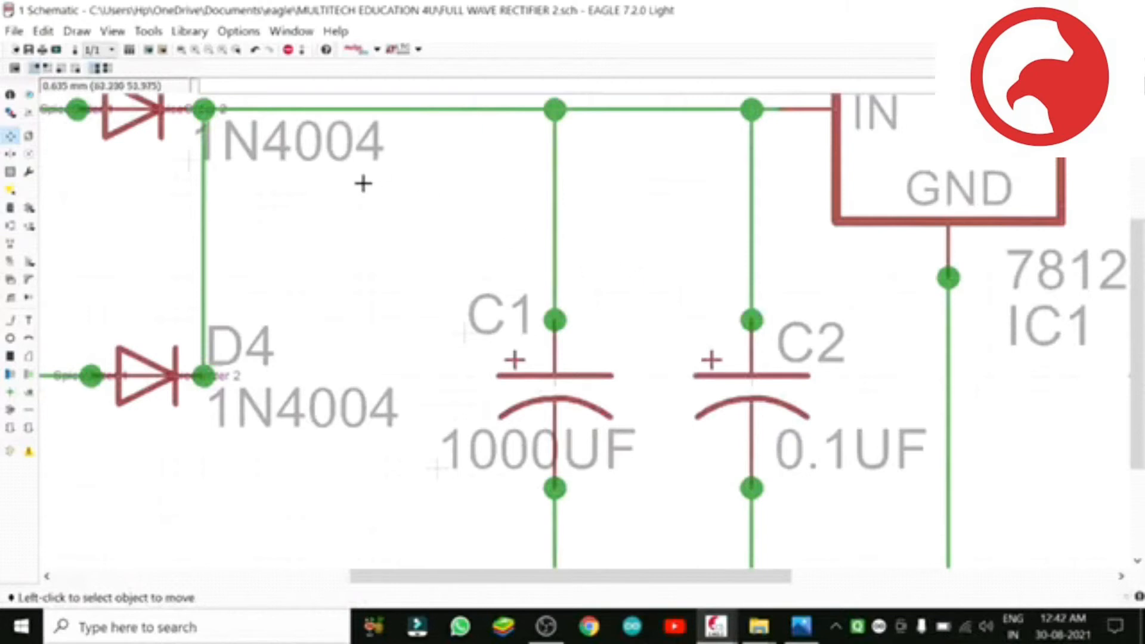
left_click(184, 52)
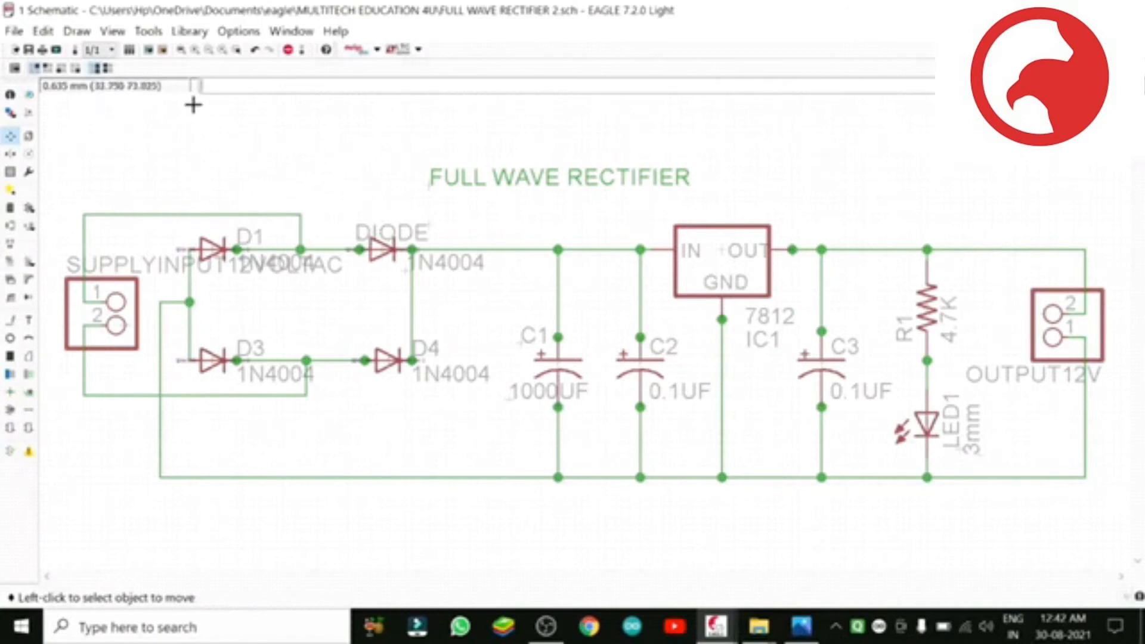
Undo the label moves on capacitor C1 and the renaming and label move of diode D2.
left_click(255, 50)
left_click(255, 51)
left_click(255, 50)
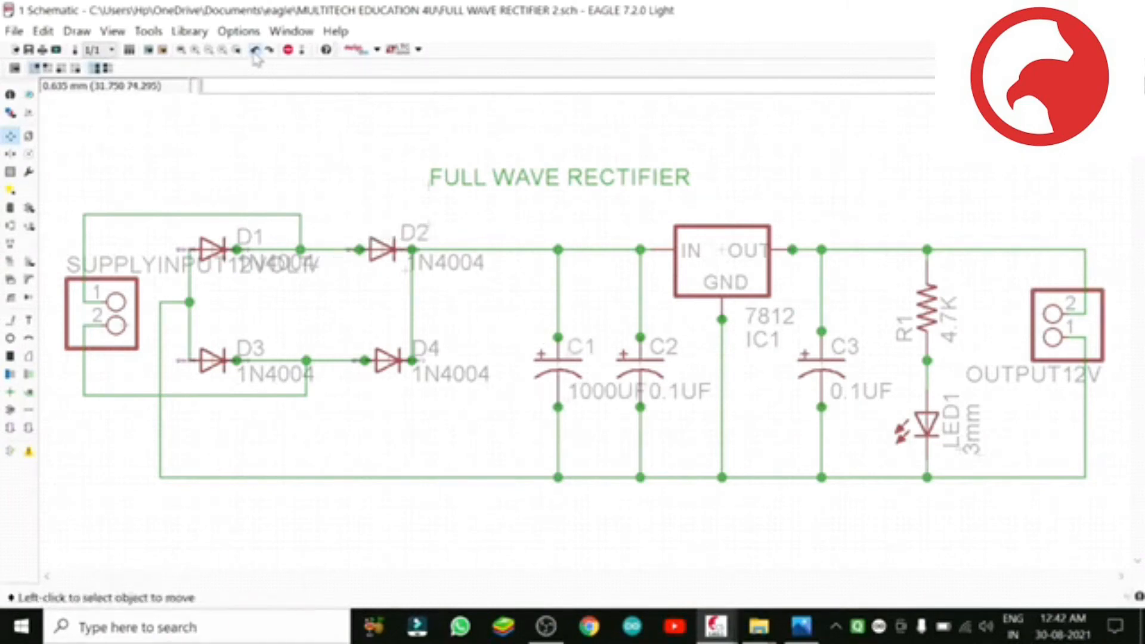
Undo the connector renames and the component value assignments.
left_click(255, 50)
left_click(255, 50)
left_click(256, 50)
left_click(255, 51)
left_click(256, 50)
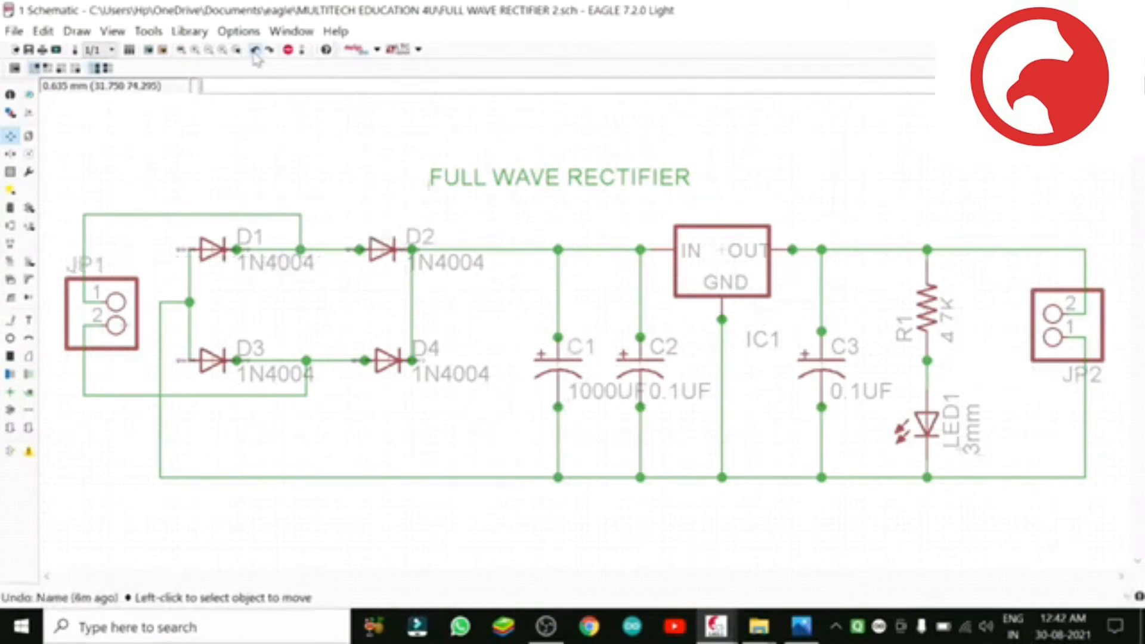
left_click(255, 51)
left_click(255, 50)
left_click(255, 50)
left_click(255, 50)
left_click(255, 51)
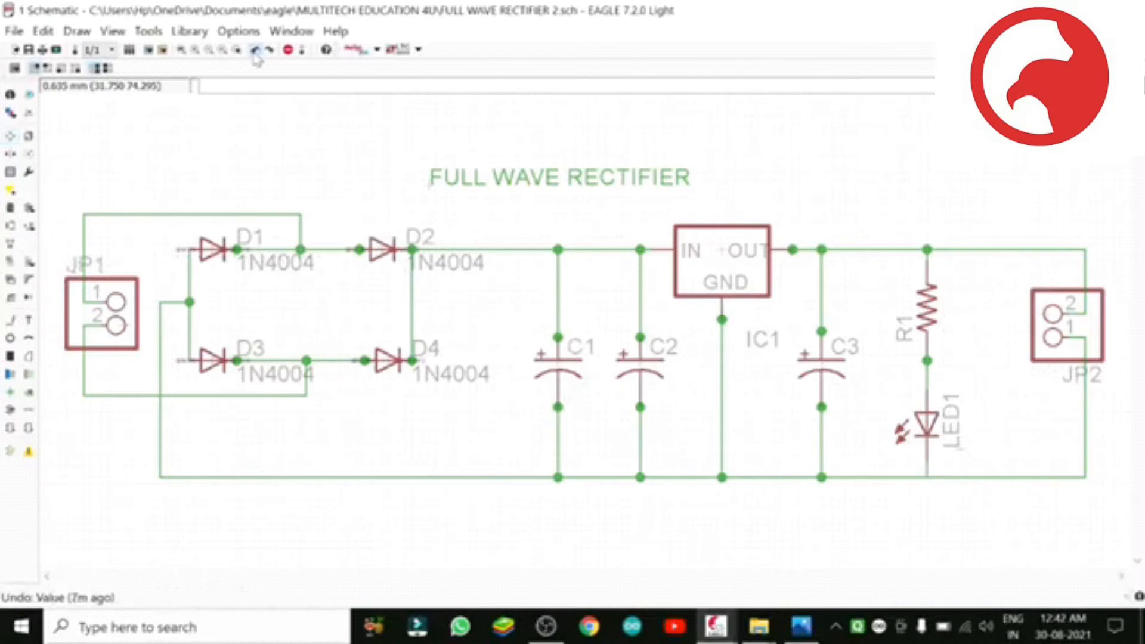
Undo the junctions placed around C3, the regulator and the lower ends of C1 and C2.
left_click(255, 50)
left_click(255, 50)
left_click(255, 50)
left_click(255, 50)
left_click(255, 51)
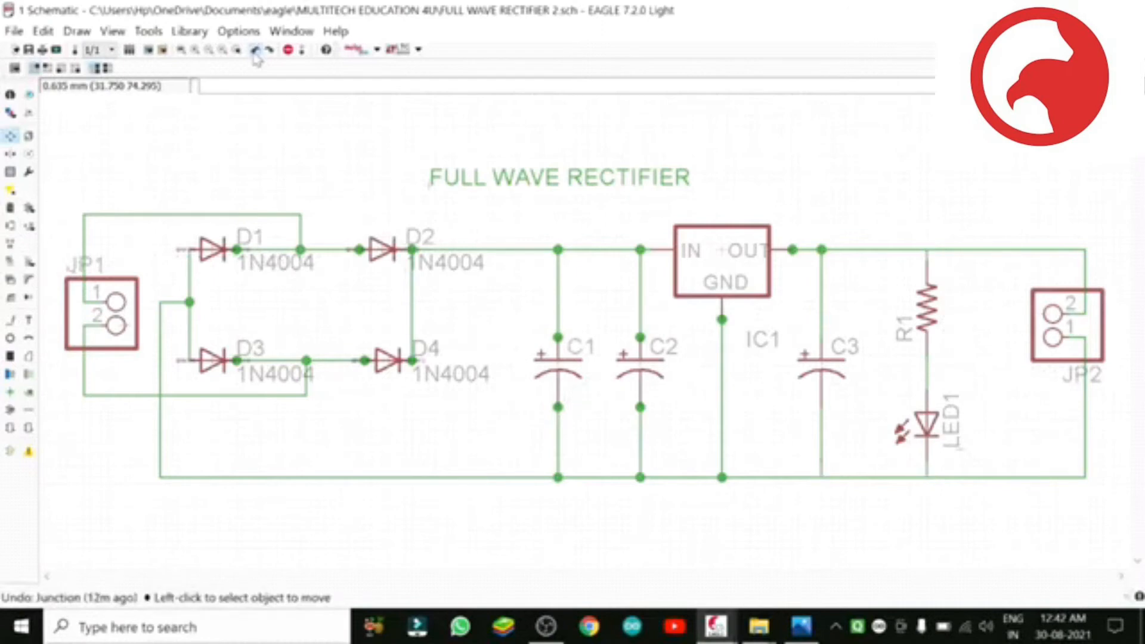
left_click(255, 50)
left_click(255, 51)
left_click(255, 51)
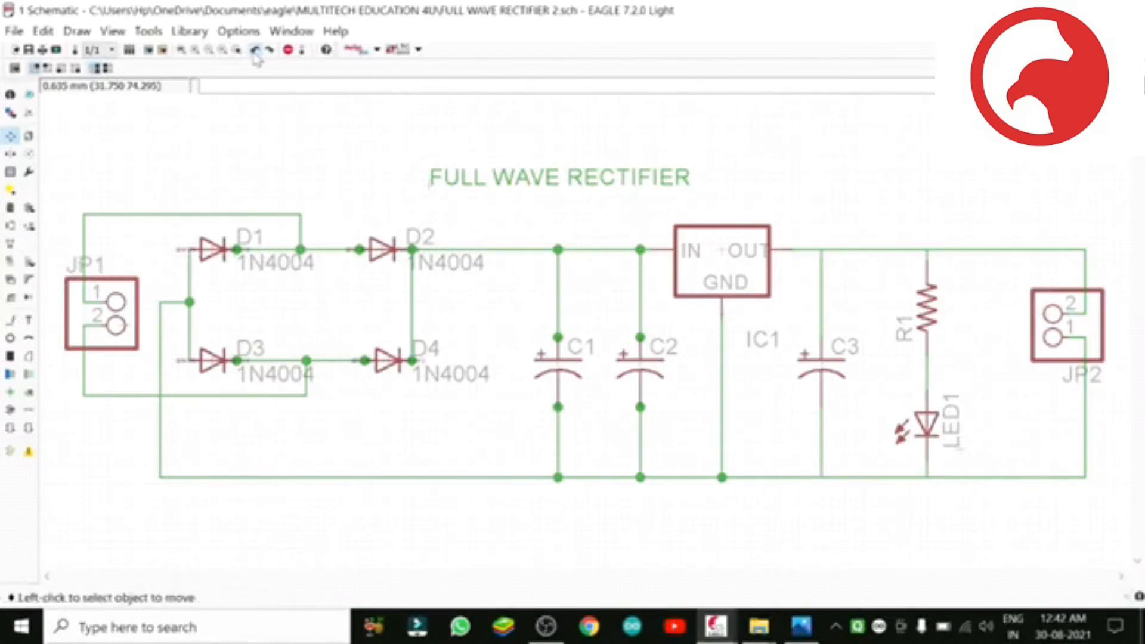
left_click(255, 51)
left_click(255, 51)
left_click(256, 51)
left_click(256, 51)
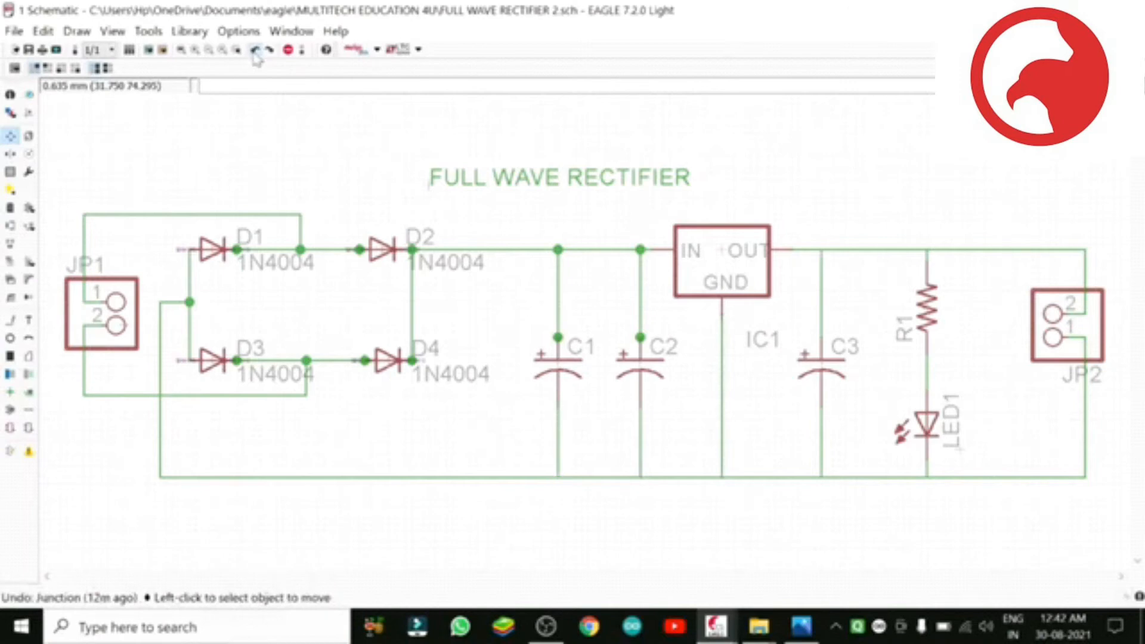
Redo the junctions on the capacitors, the regulator and the resistor-LED branch.
left_click(271, 51)
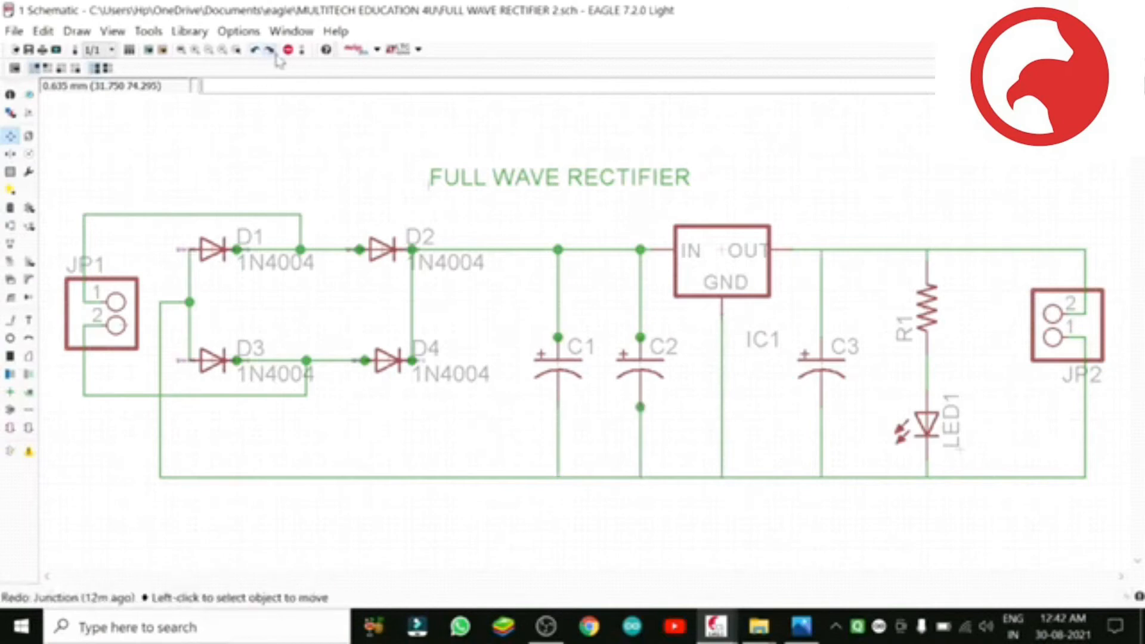
left_click(272, 51)
left_click(271, 52)
left_click(271, 52)
left_click(271, 51)
left_click(276, 57)
left_click(276, 56)
left_click(276, 57)
left_click(276, 57)
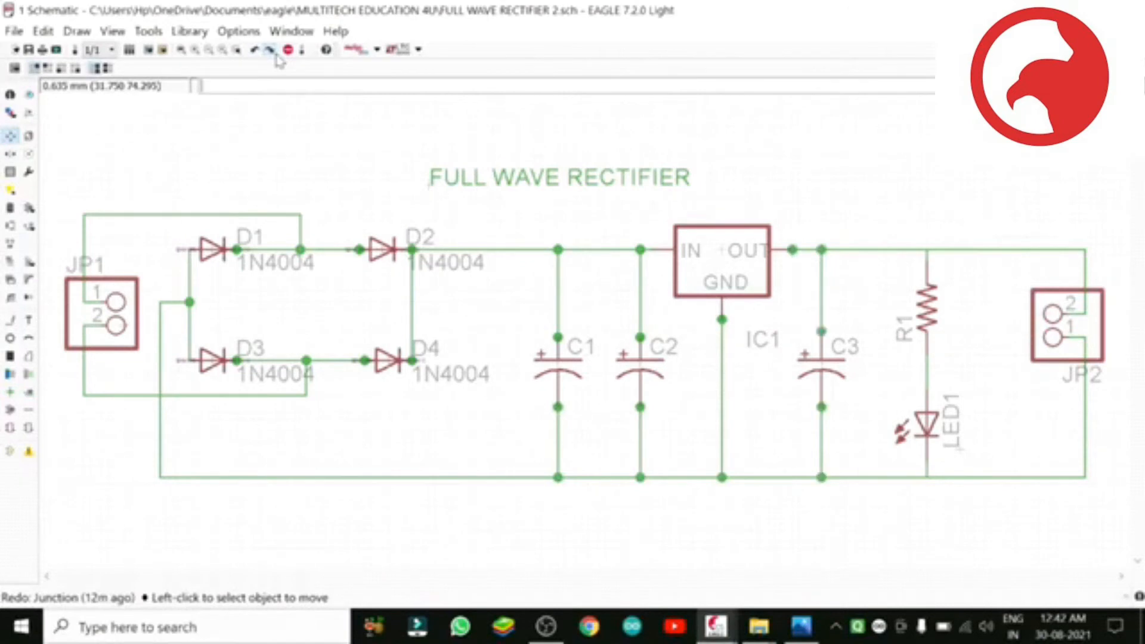
left_click(276, 56)
left_click(276, 57)
left_click(276, 56)
Redo the value assignments for the capacitors, resistor R1, LED1 and regulator IC1.
left_click(277, 57)
left_click(276, 57)
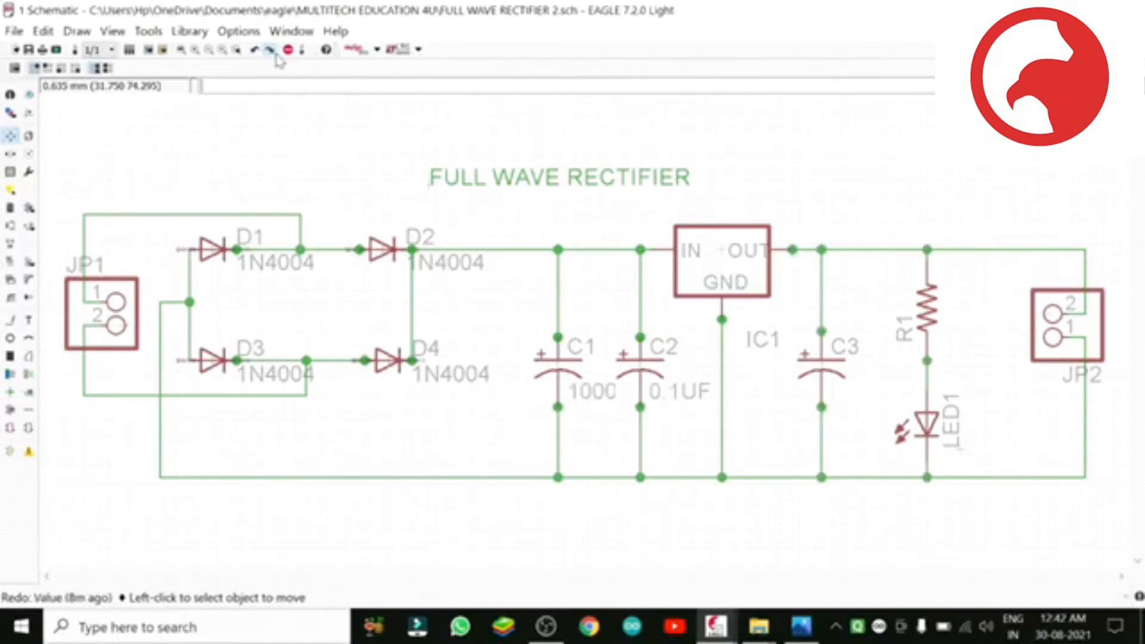
left_click(276, 57)
left_click(276, 57)
left_click(276, 56)
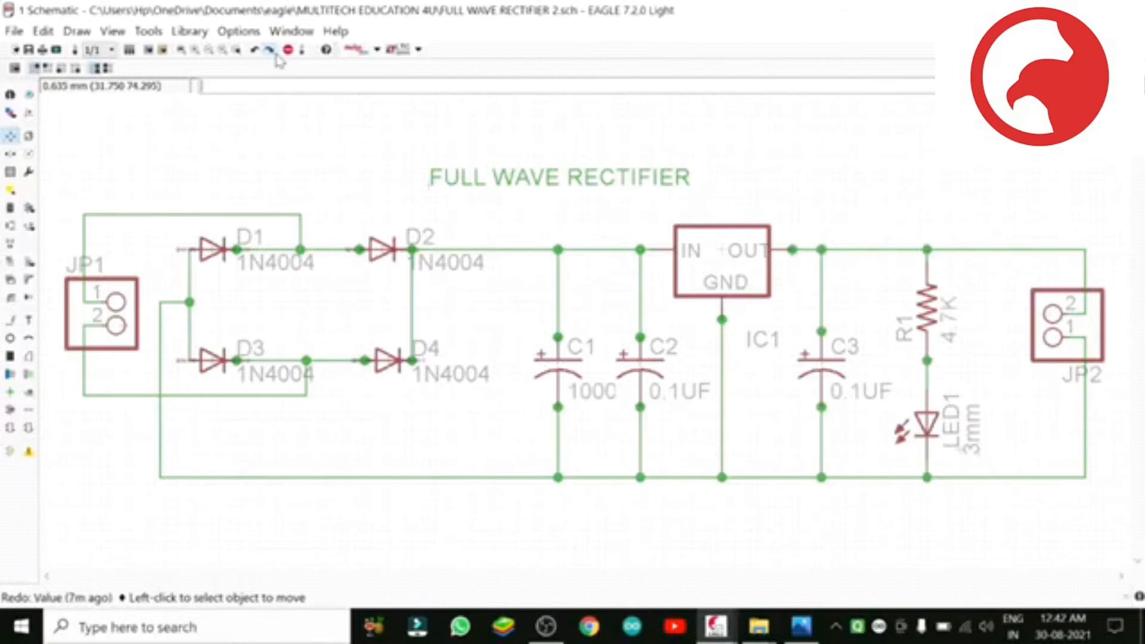
left_click(277, 57)
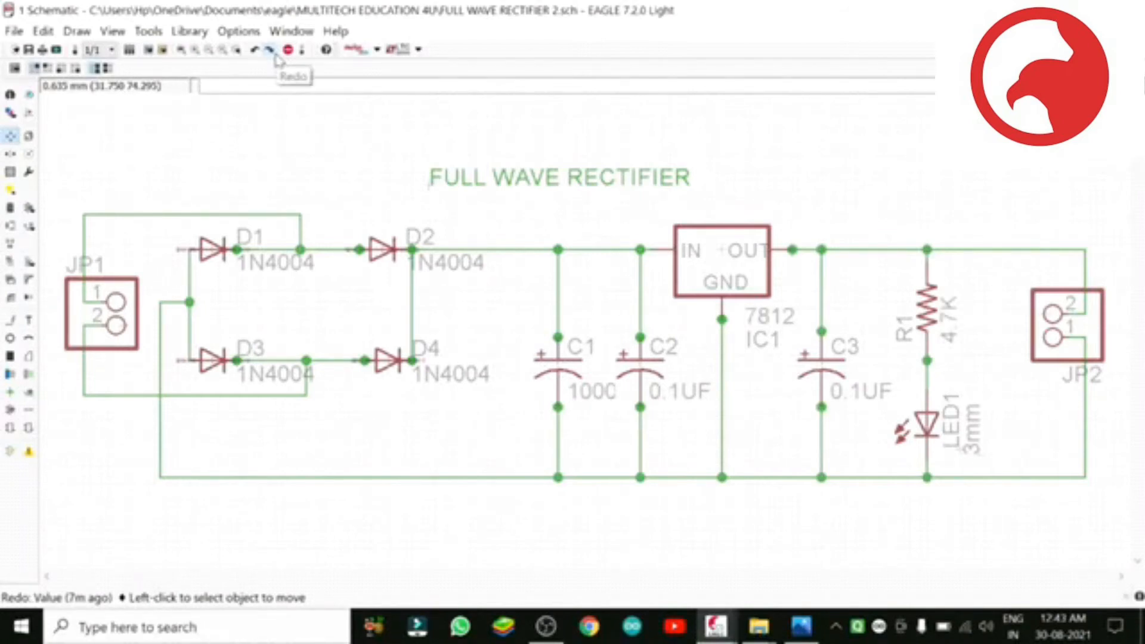
Redo the connector renames to SUPPLYINPUT12VOLTAC and OUTPUT12V.
left_click(276, 57)
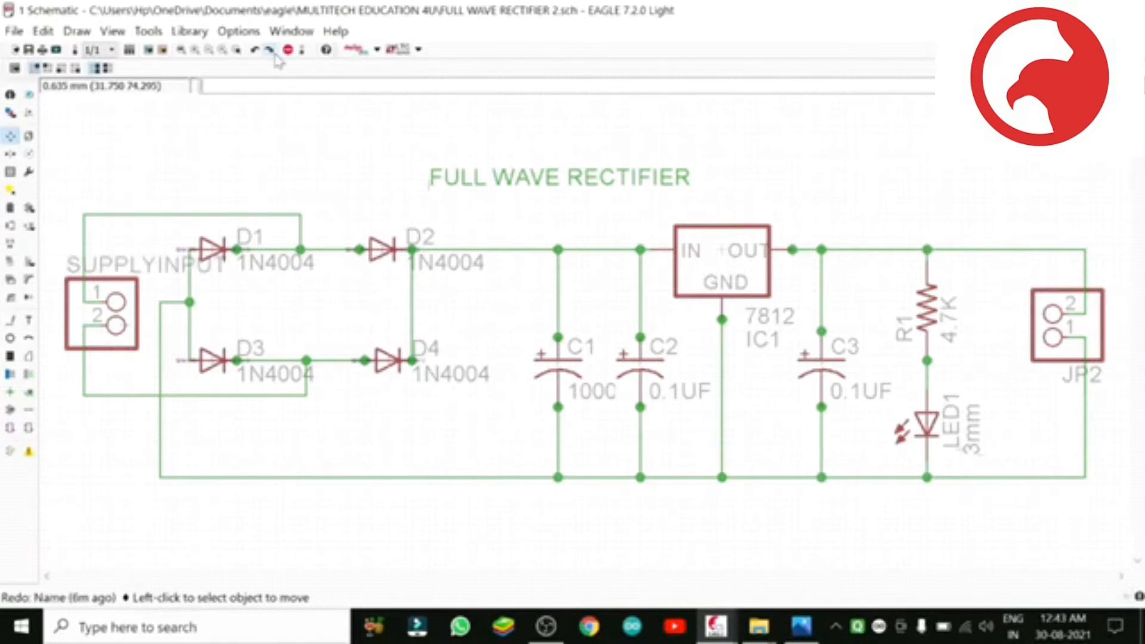
left_click(276, 55)
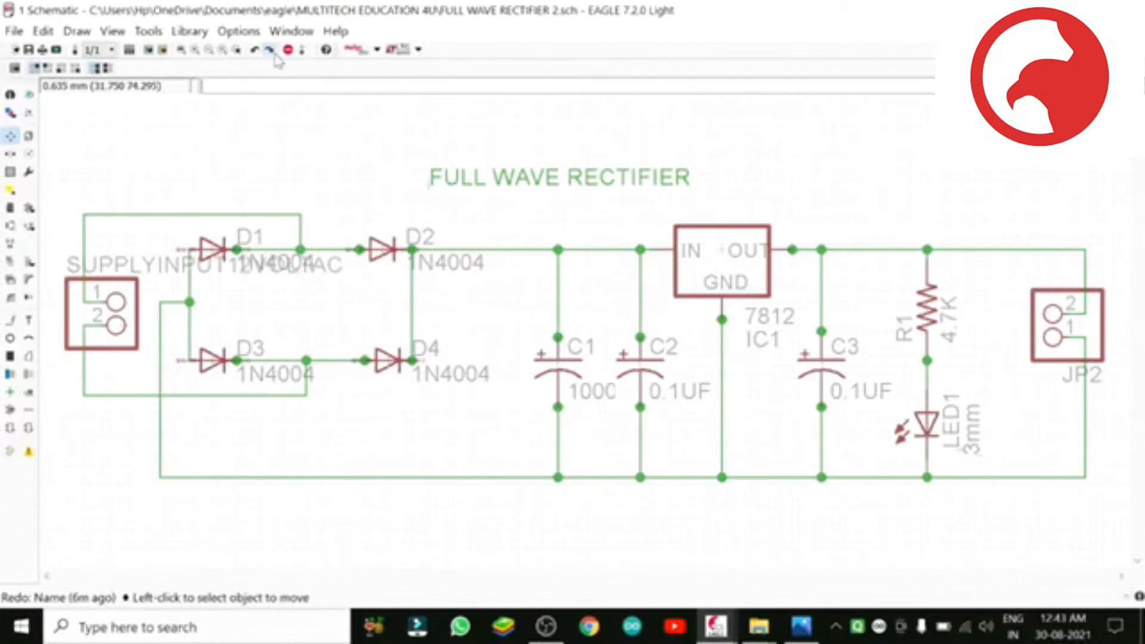
left_click(276, 55)
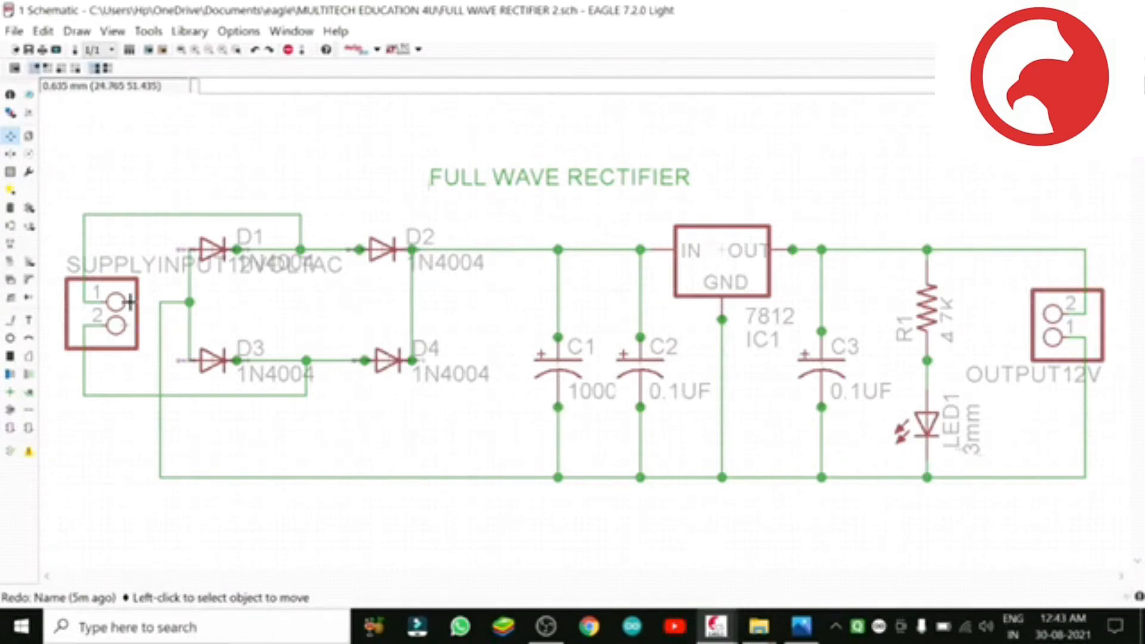
Group the whole rectifier circuit, from the supply input connector to the output connector.
left_click(11, 172)
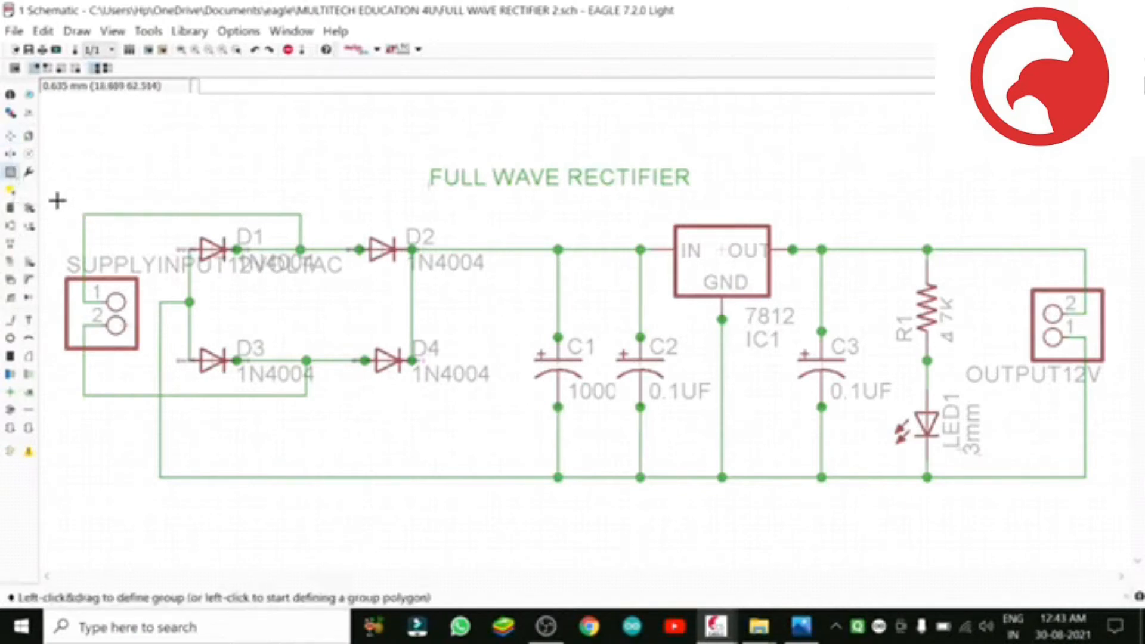
left_click_drag(55, 199, 1119, 506)
key("F7")
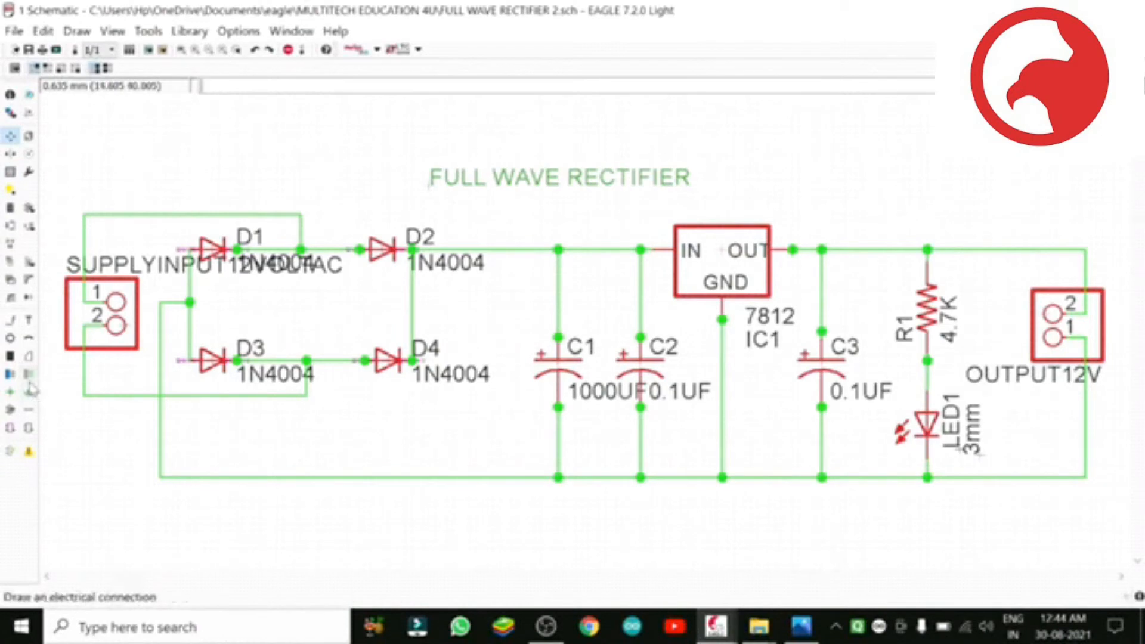
Smash the whole group so every component's name and value labels can be moved separately.
left_click(10, 281)
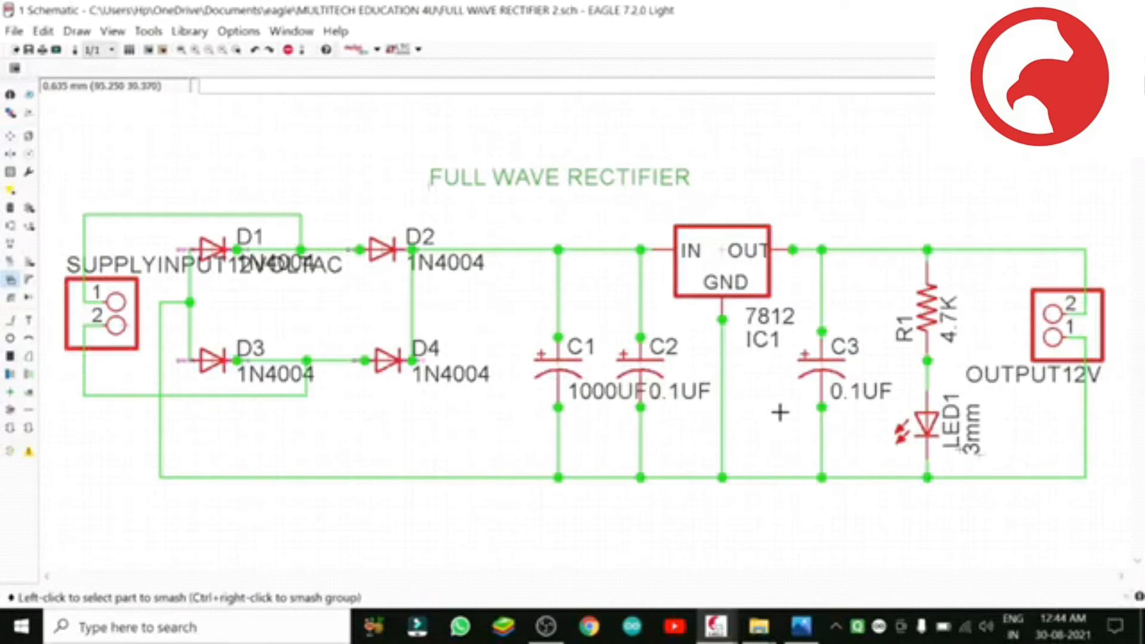
scroll(595, 449, "down", 5)
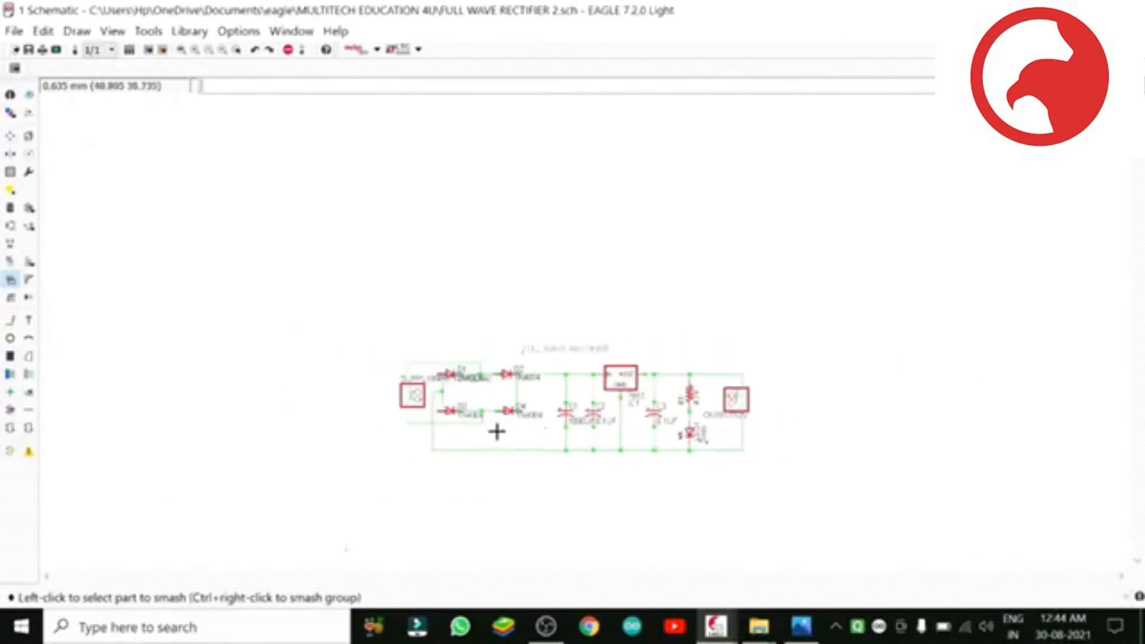
left_click(197, 52)
left_click(180, 51)
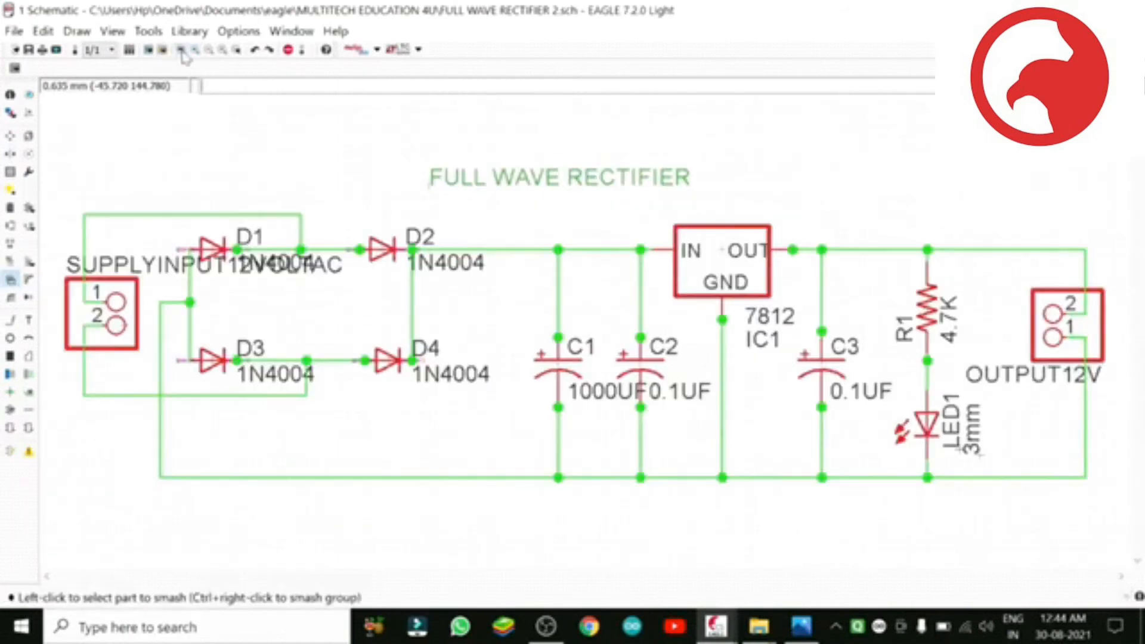
scroll(244, 129, "down", 8)
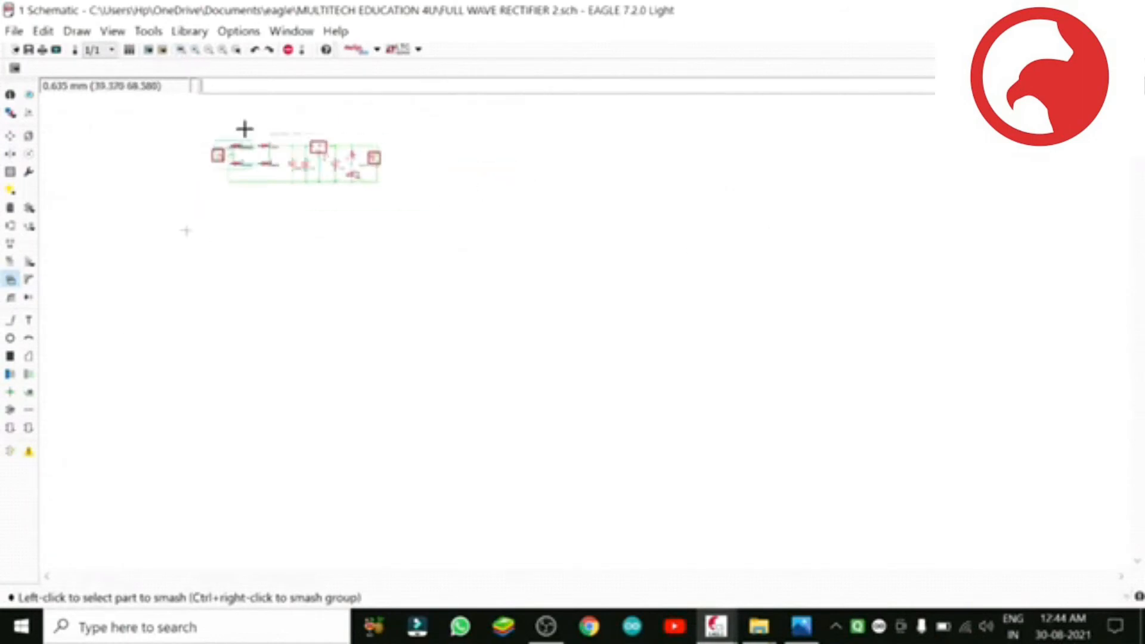
left_click(182, 51)
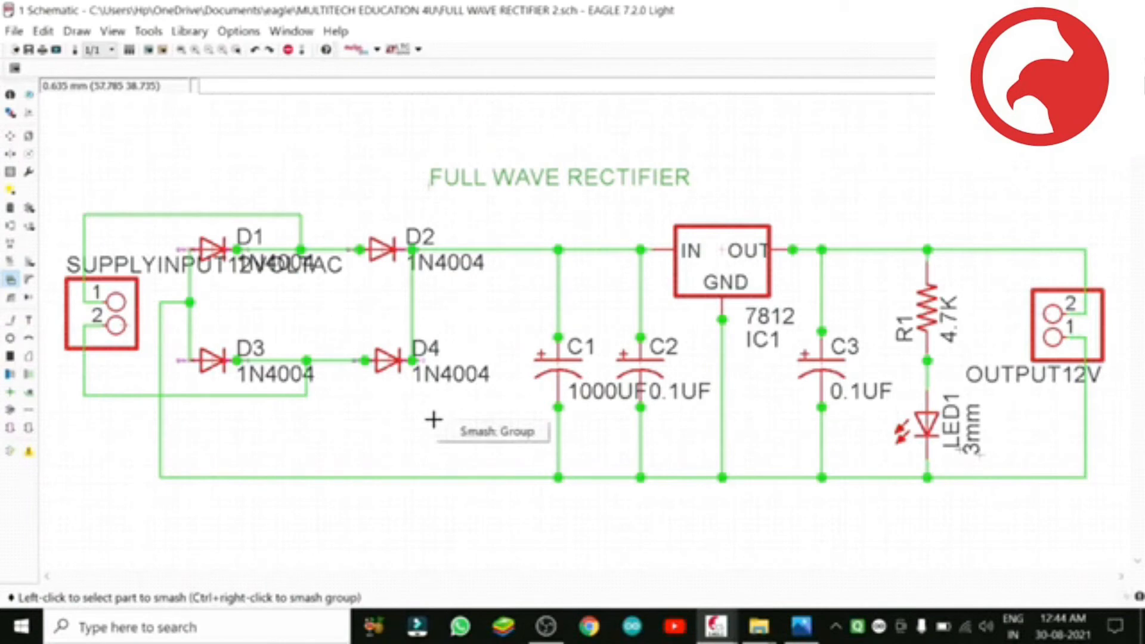
left_click(487, 432)
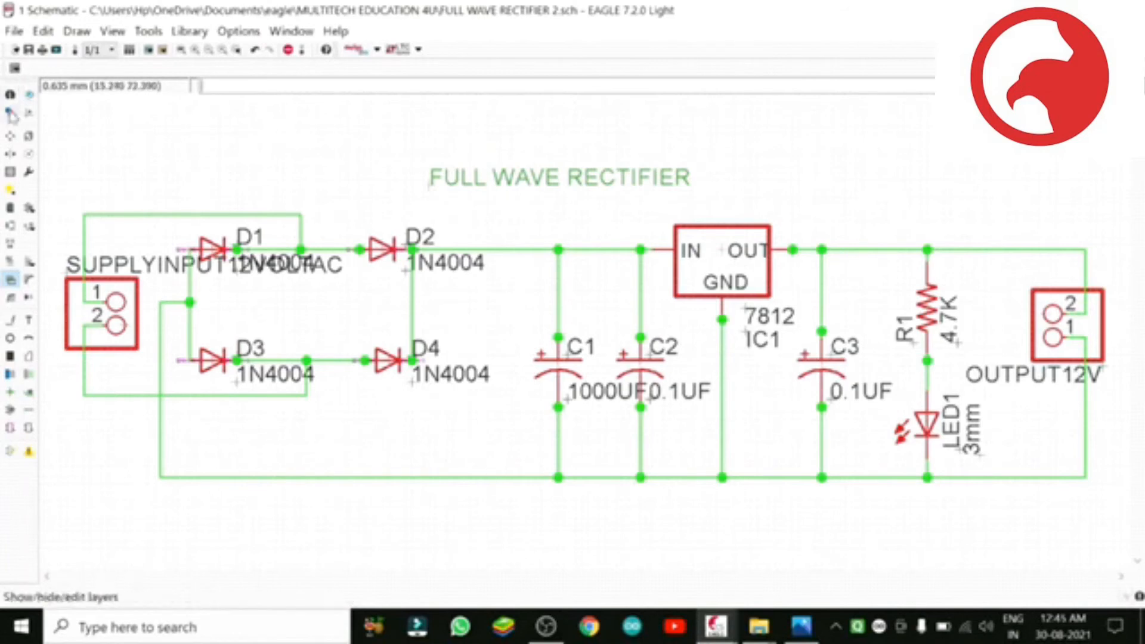
Move diode D2's value label 1N4004 directly below the diode symbol.
left_click(10, 137)
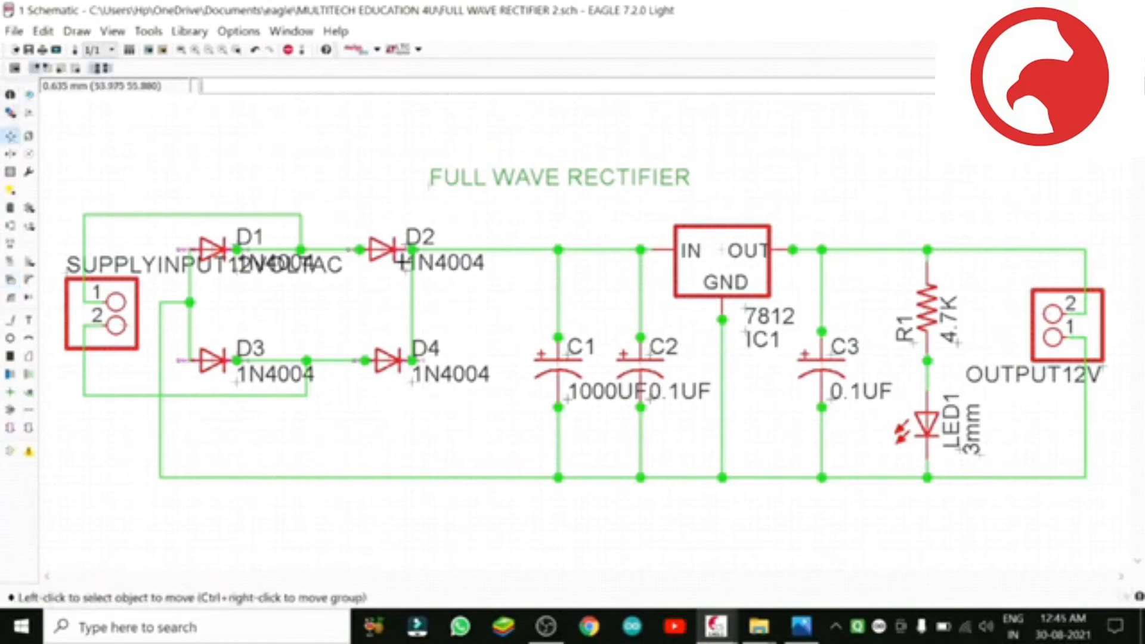
left_click(405, 270)
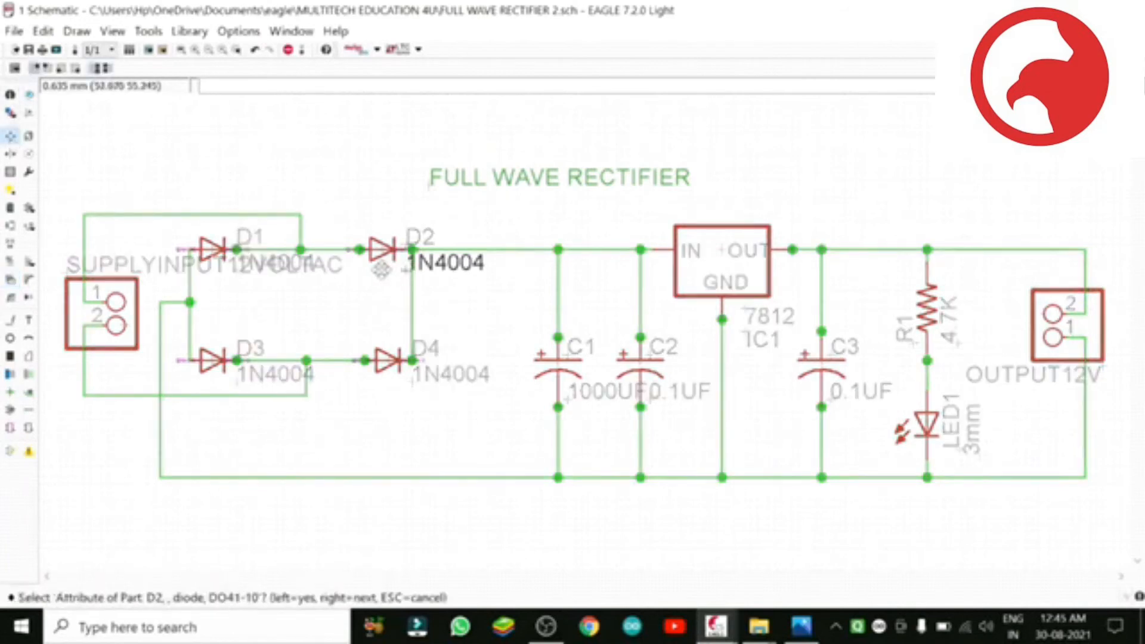
left_click(411, 275)
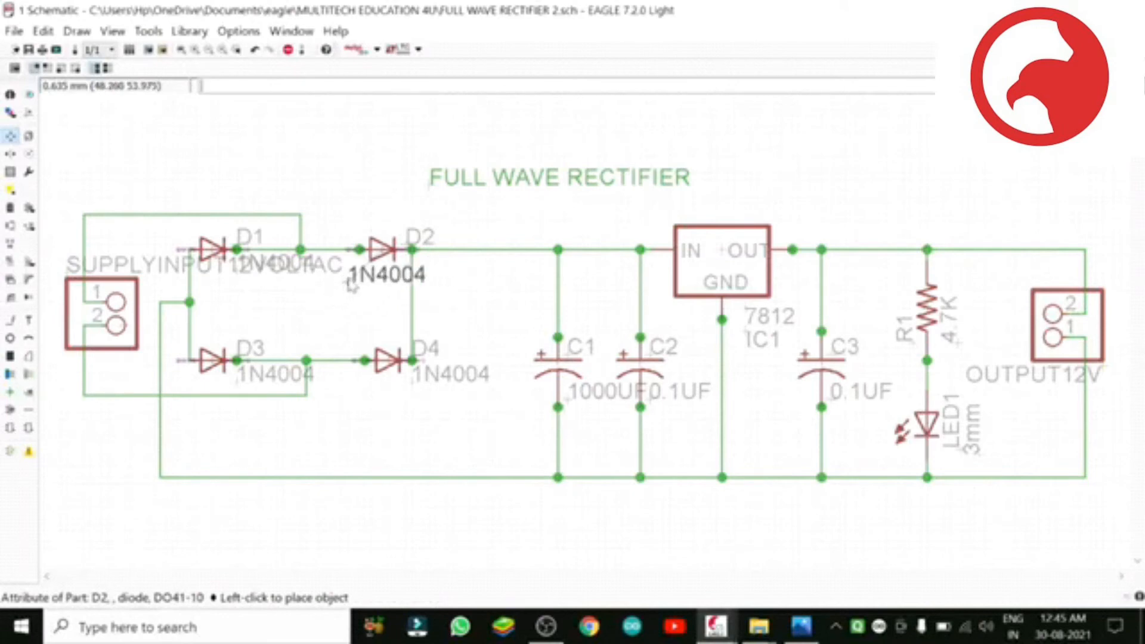
left_click(349, 281)
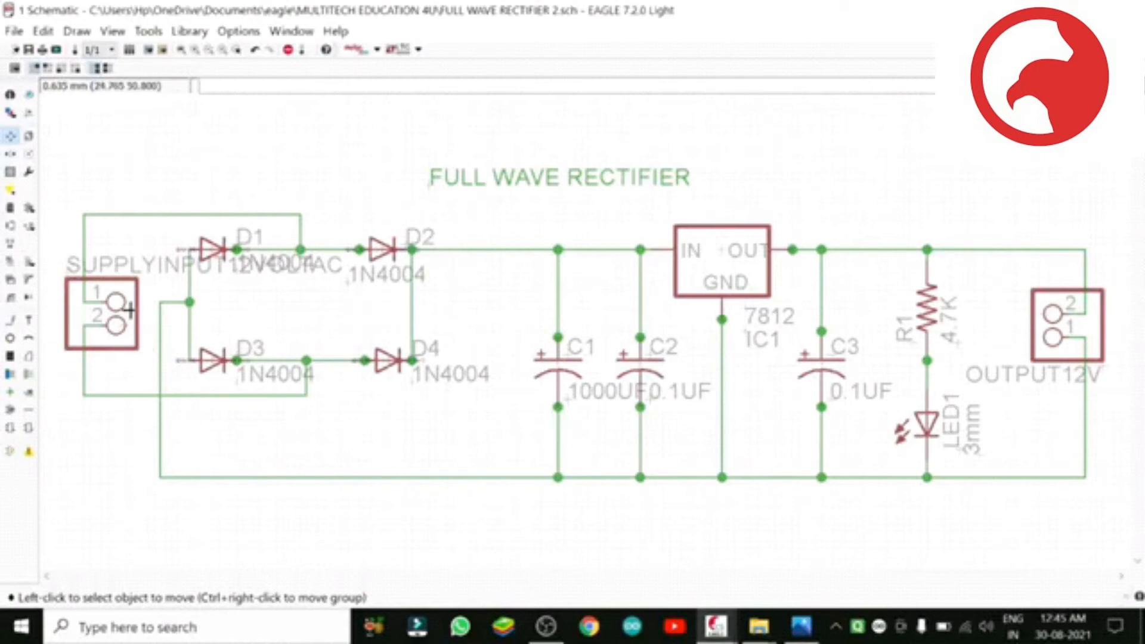
Change the text size to 1.4224 for diode D2's value and name labels and diode D3's value label.
left_click(28, 173)
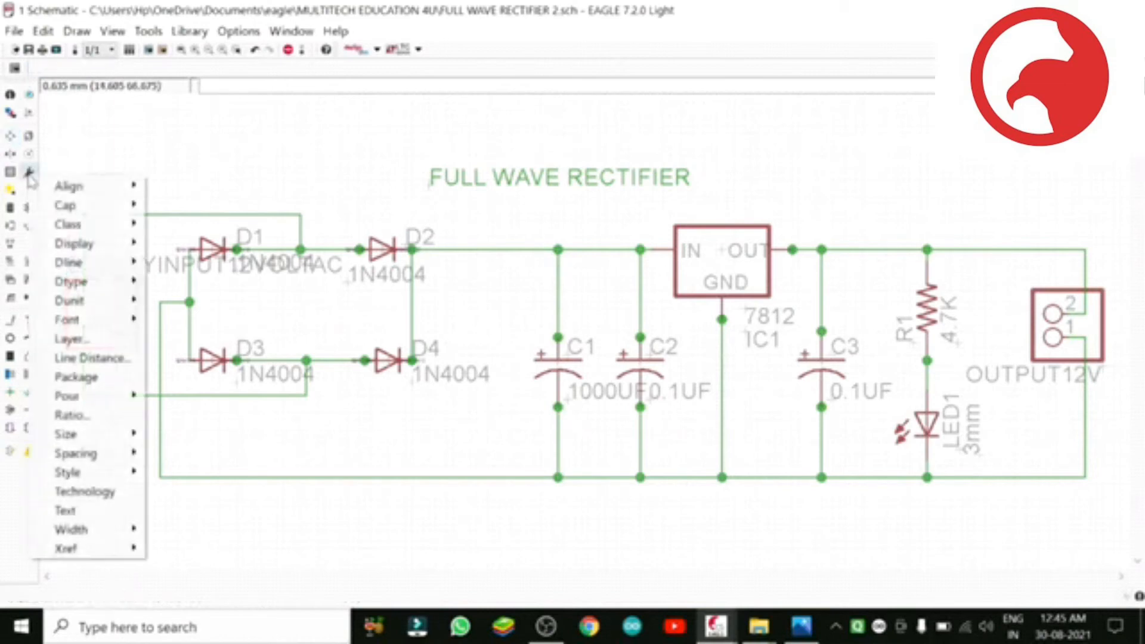
mouse_move(102, 441)
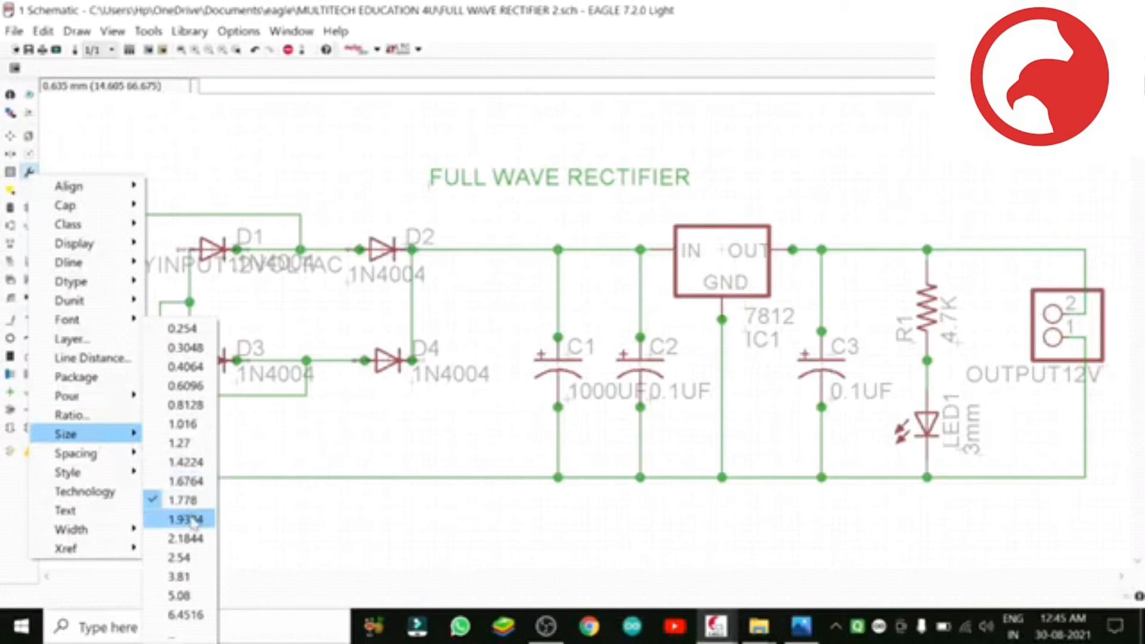
left_click(195, 464)
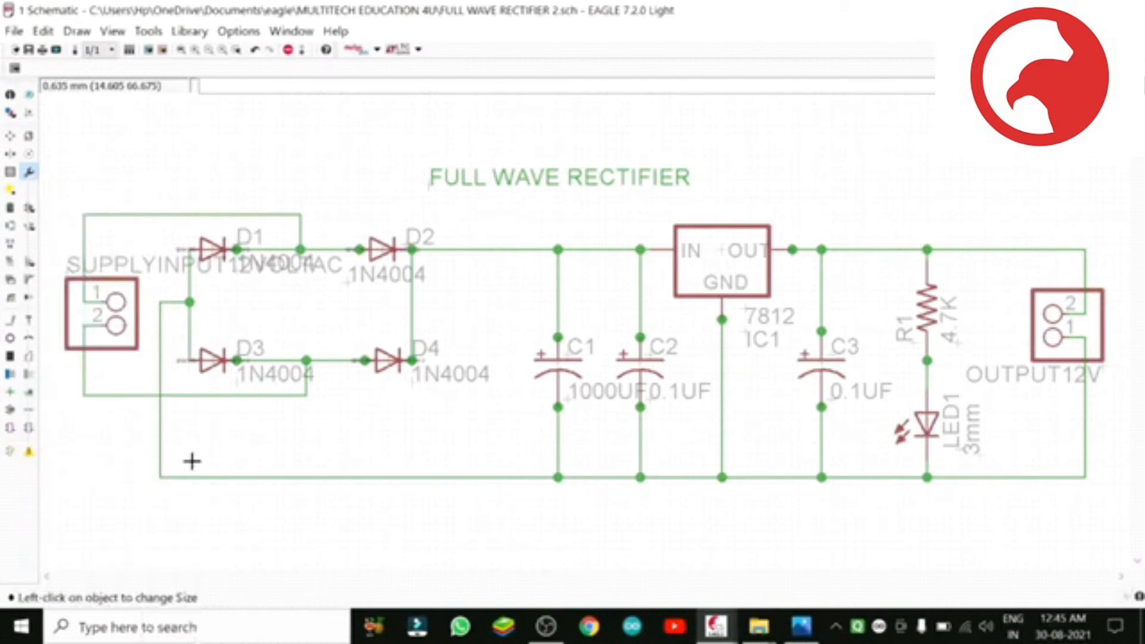
left_click(348, 281)
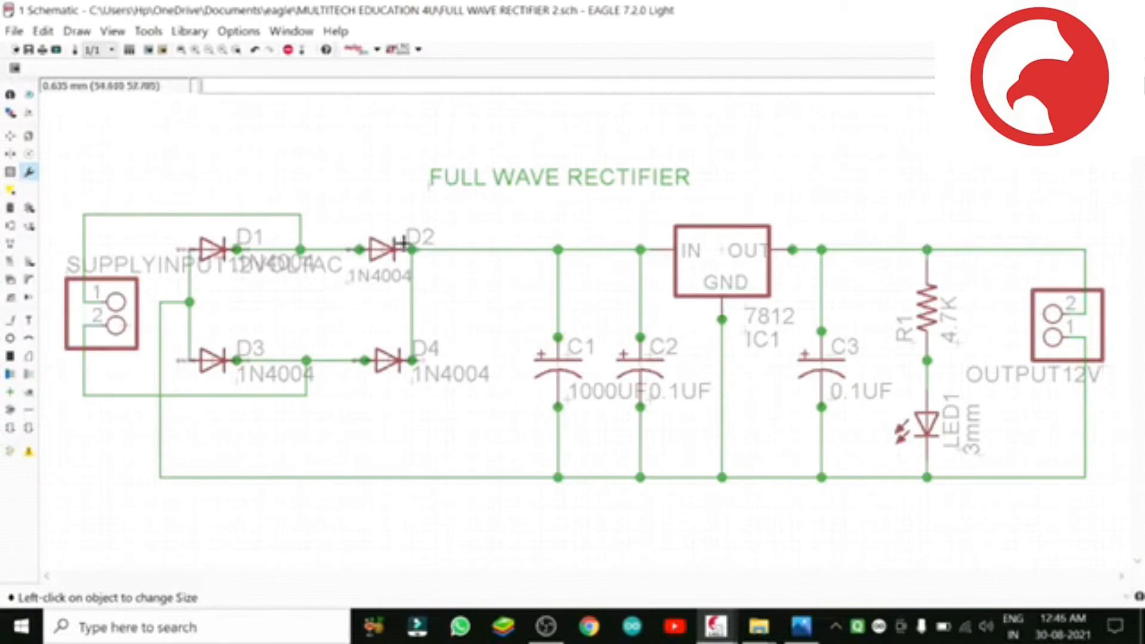
left_click(403, 245)
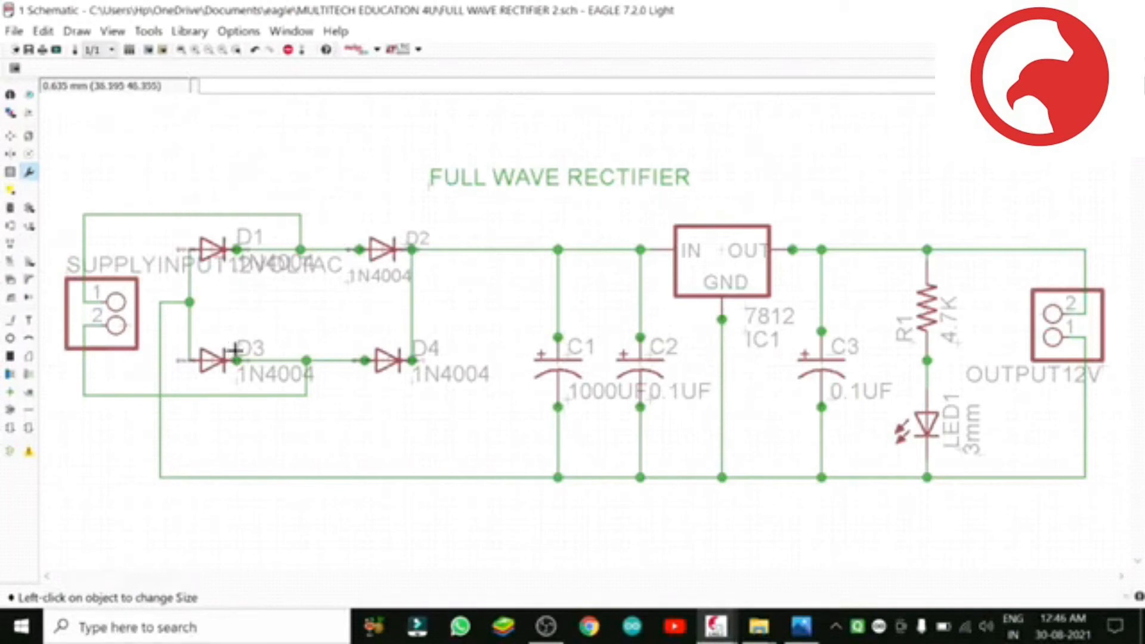
left_click(232, 386)
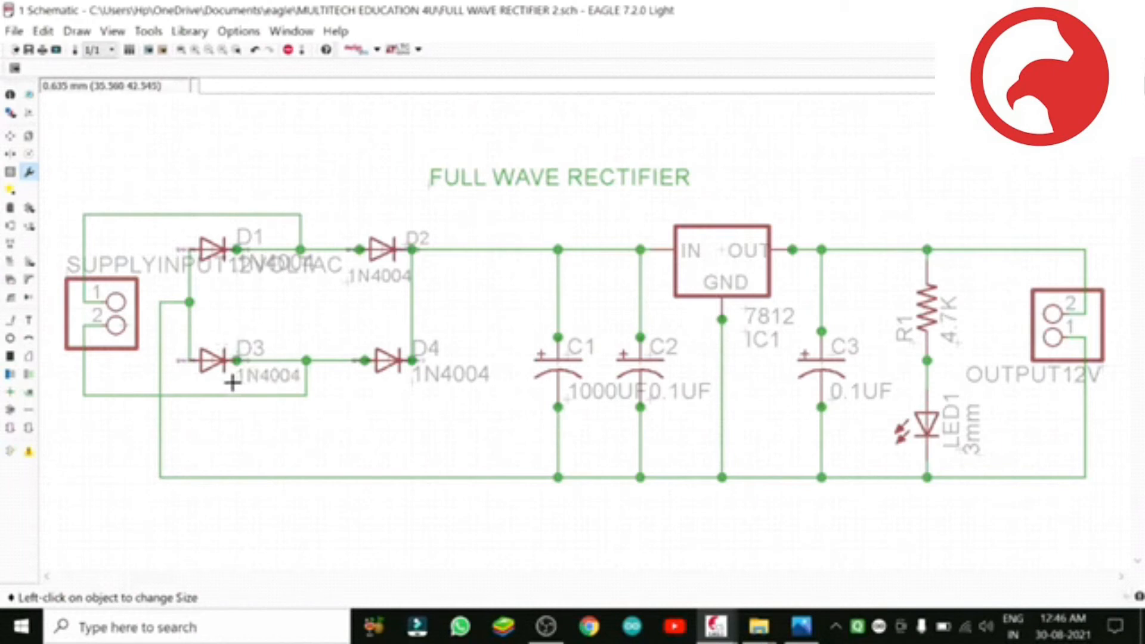
Apply the 1.4224 text size to the name and value labels of C3, LED1 and C1, and to C2's value label.
left_click(843, 347)
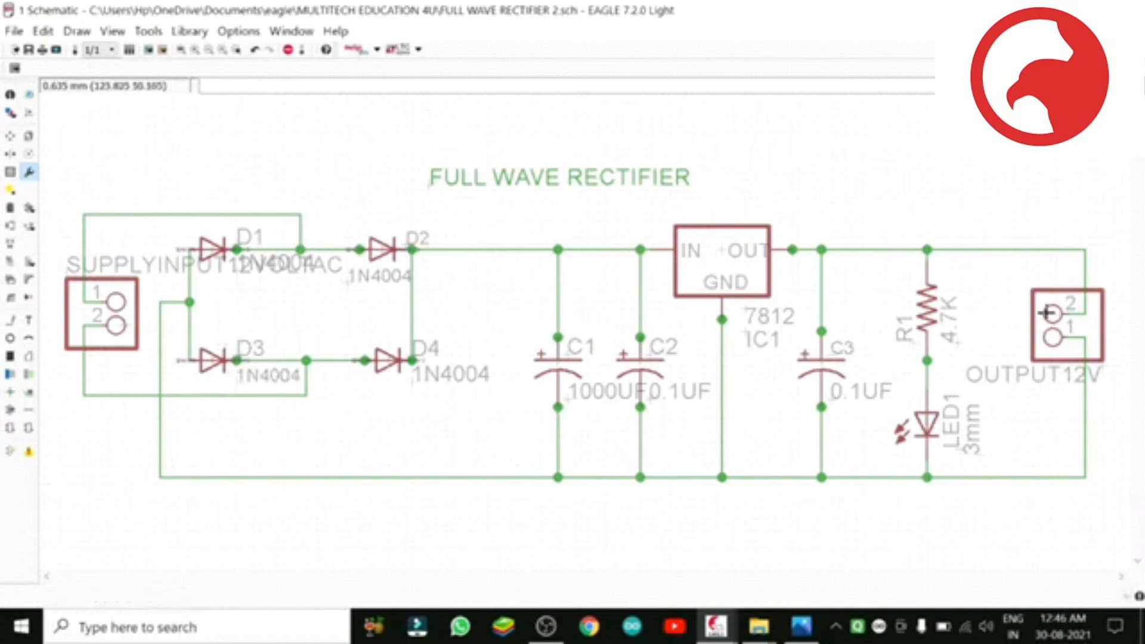
left_click(961, 445)
left_click(980, 455)
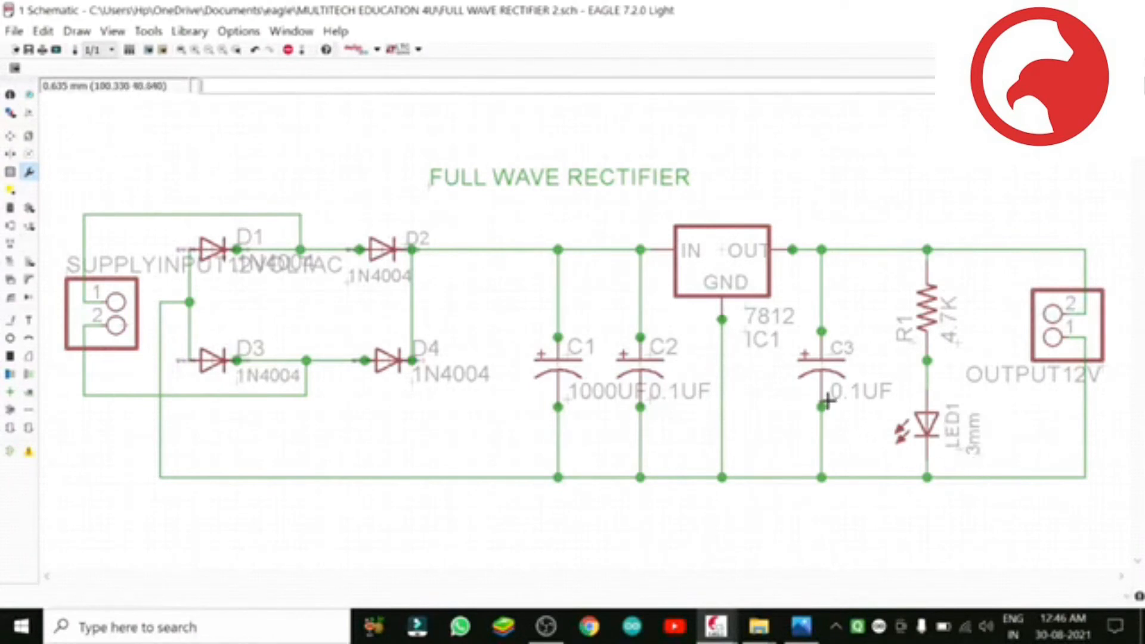
left_click(832, 399)
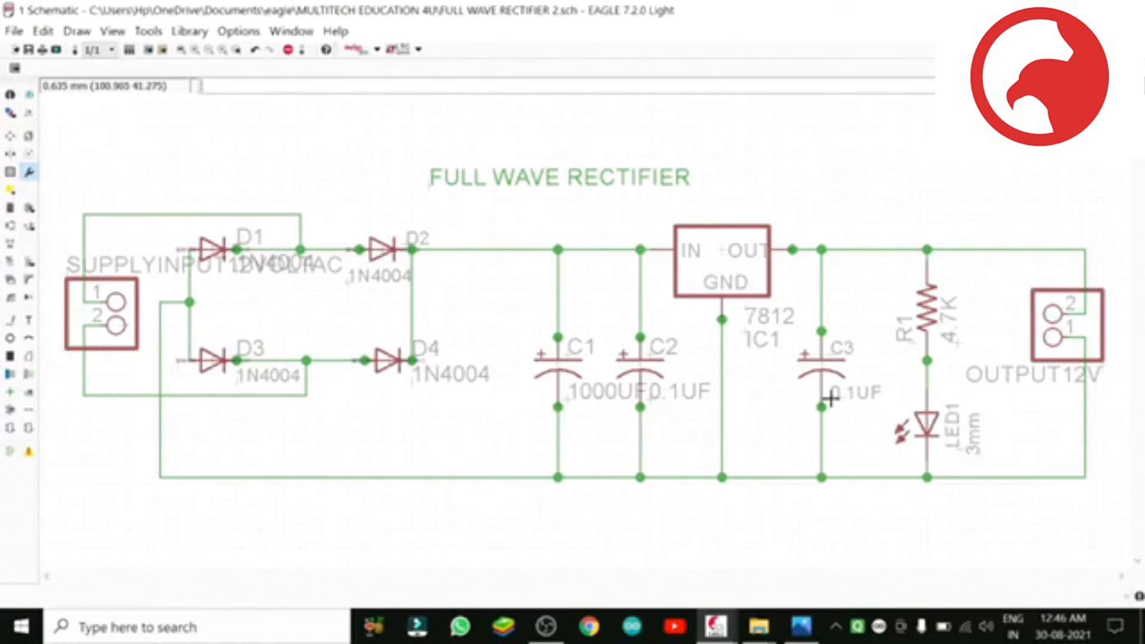
left_click(571, 402)
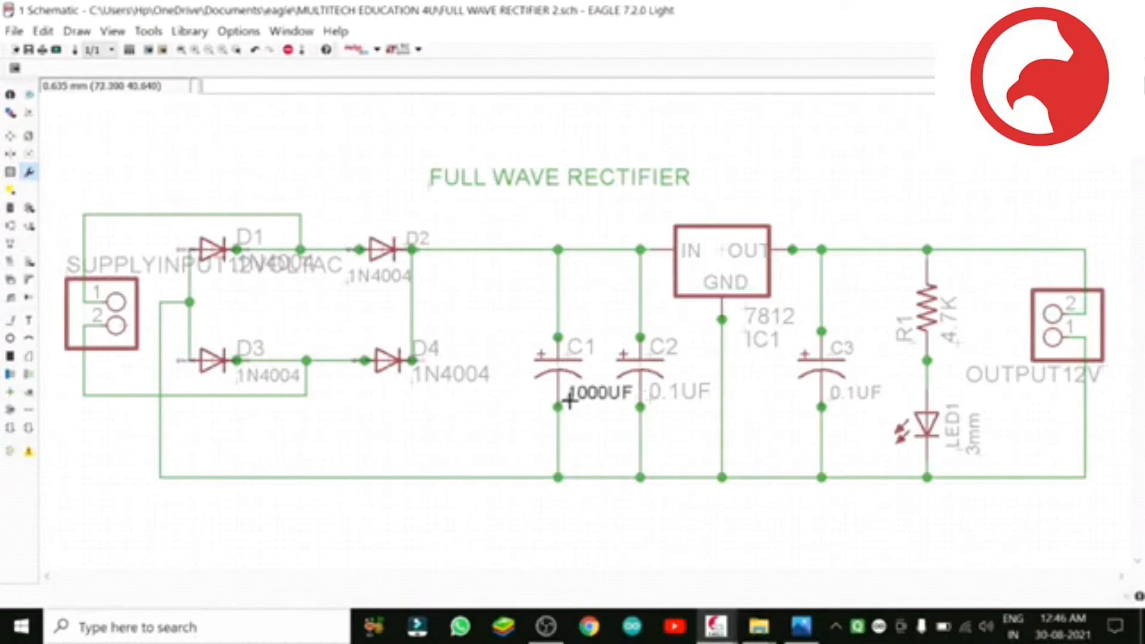
left_click(569, 356)
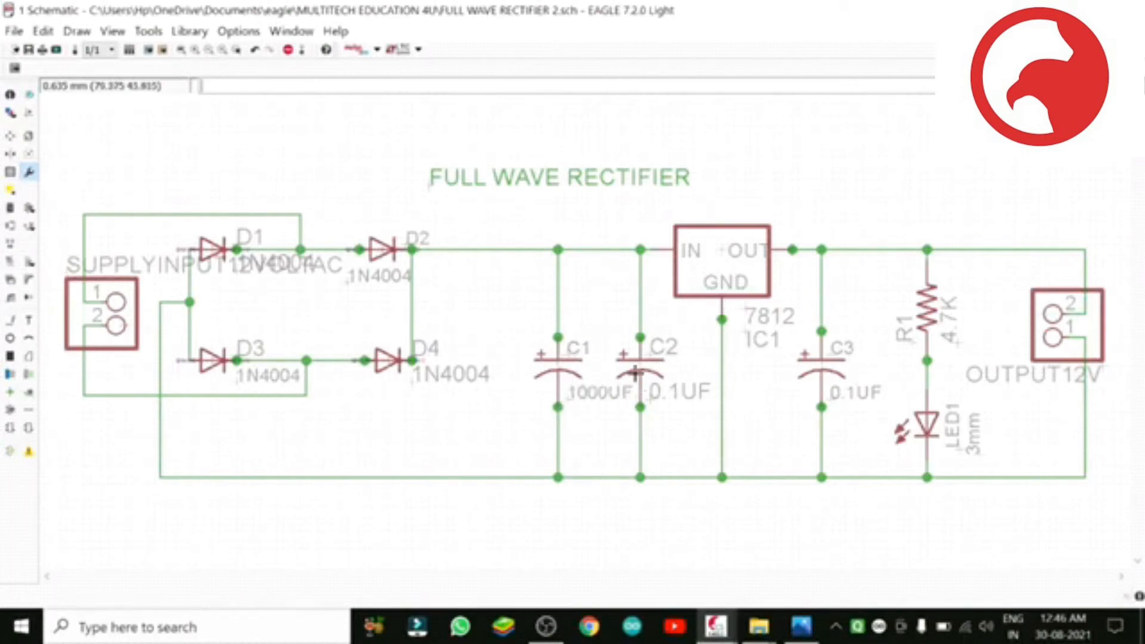
left_click(652, 399)
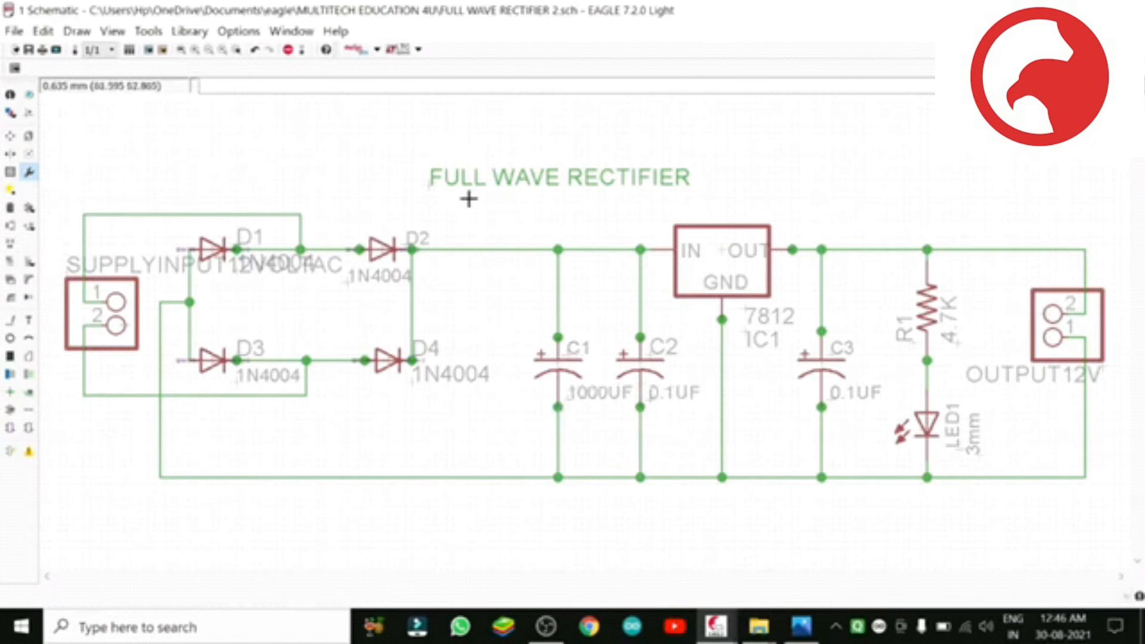
Change the FULL WAVE RECTIFIER title's text size to 1.4224 and fit the whole schematic in view.
left_click(428, 186)
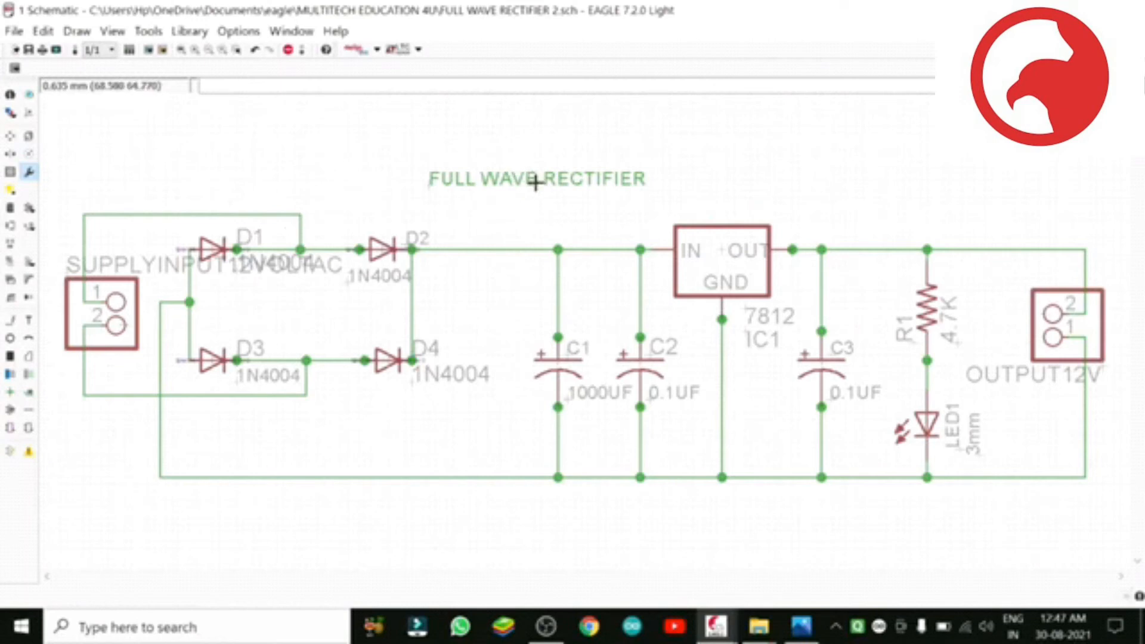
scroll(529, 126, "up", 1)
scroll(529, 126, "up", 3)
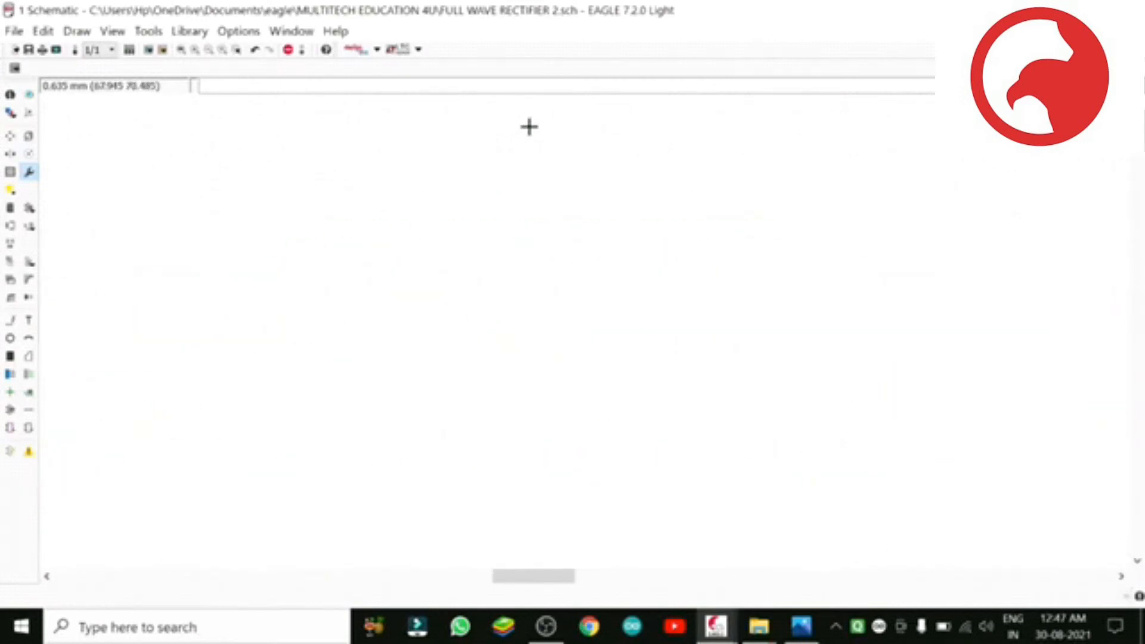
left_click(195, 50)
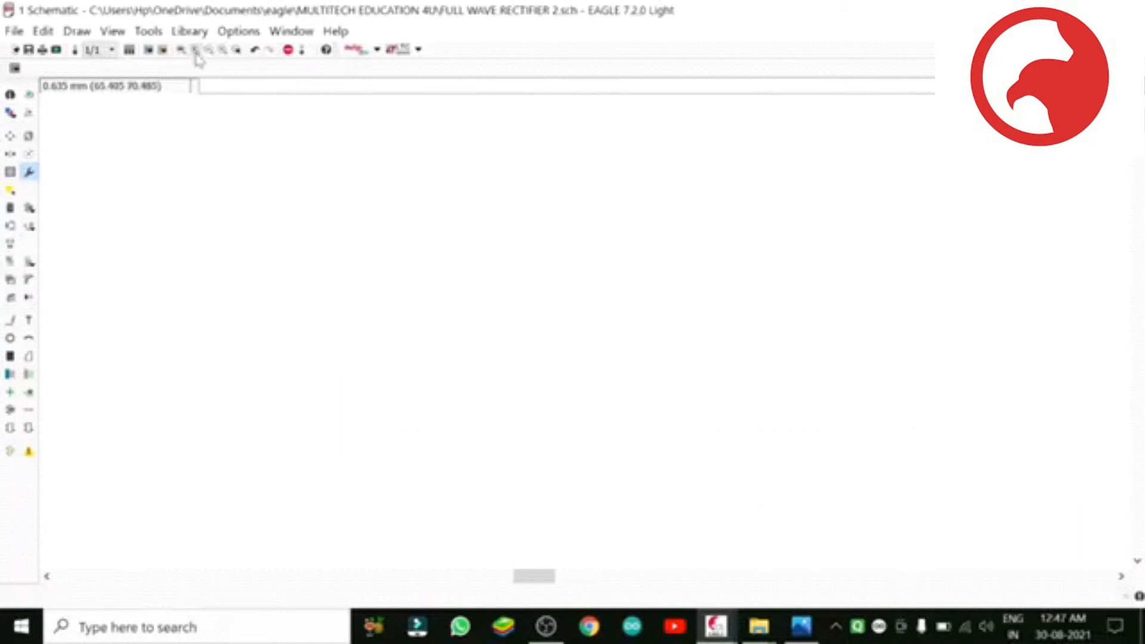
left_click(181, 50)
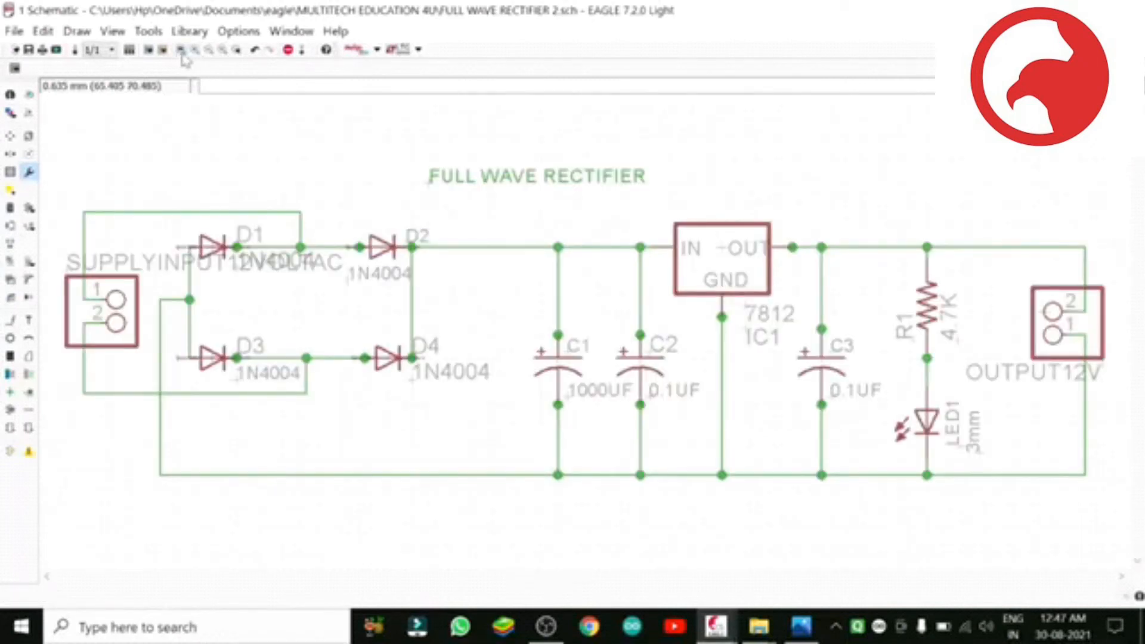
Undo all the text size changes made to the title and the component labels.
left_click(255, 50)
left_click(255, 50)
left_click(255, 50)
left_click(255, 50)
left_click(255, 51)
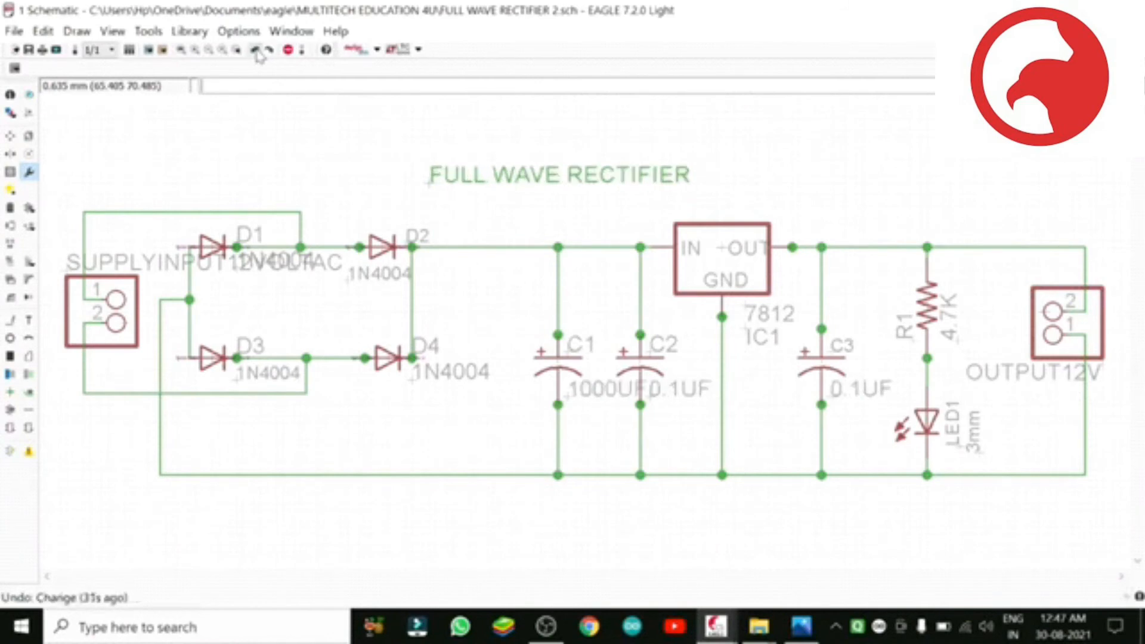
left_click(255, 50)
left_click(255, 50)
left_click(256, 50)
left_click(255, 50)
left_click(255, 50)
left_click(255, 50)
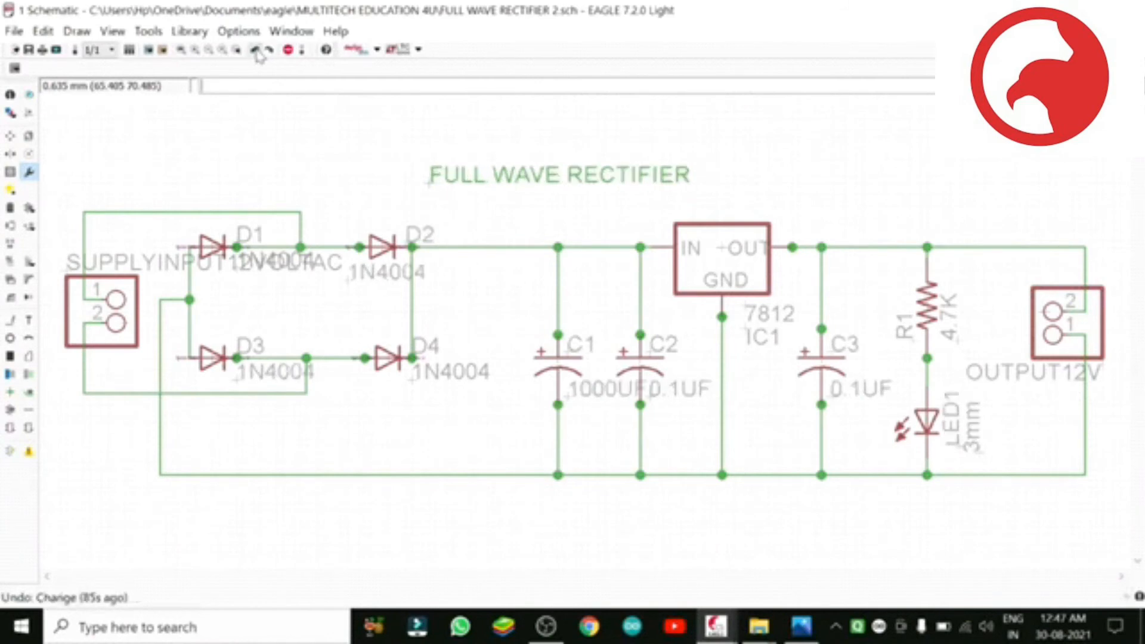
Undo further back past the D2 label move and group smash, including the renames of both connectors.
left_click(255, 51)
left_click(255, 50)
left_click(255, 50)
left_click(255, 50)
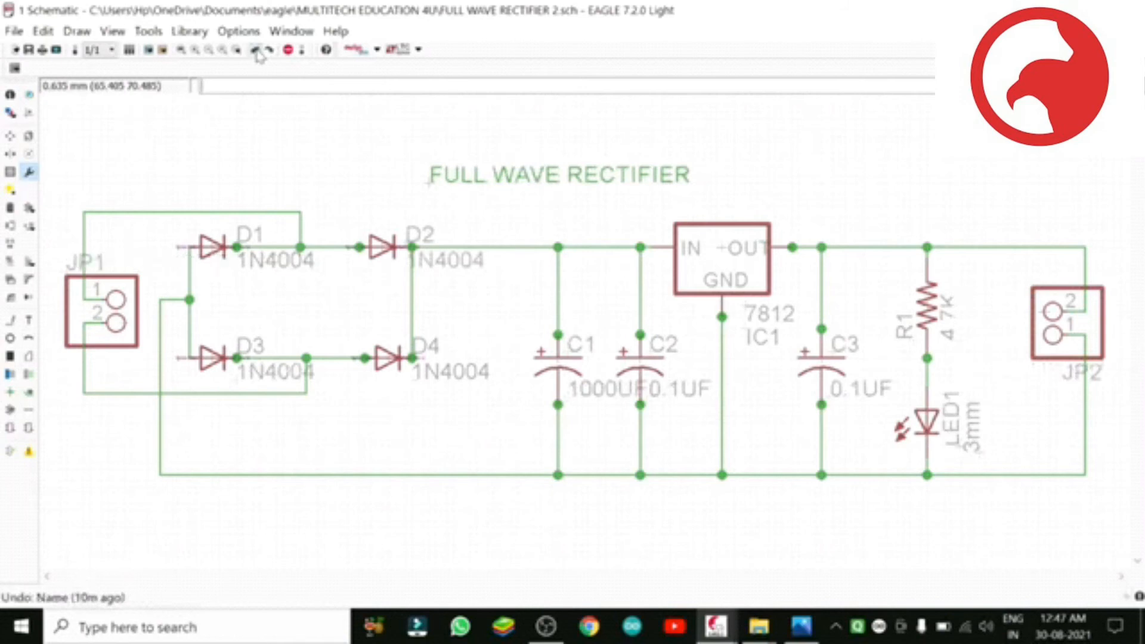
Undo the value entries for LED1, R1, C3, IC1 and C2, and the last value change on C1.
left_click(255, 50)
left_click(256, 50)
left_click(255, 50)
left_click(256, 50)
left_click(256, 50)
left_click(255, 50)
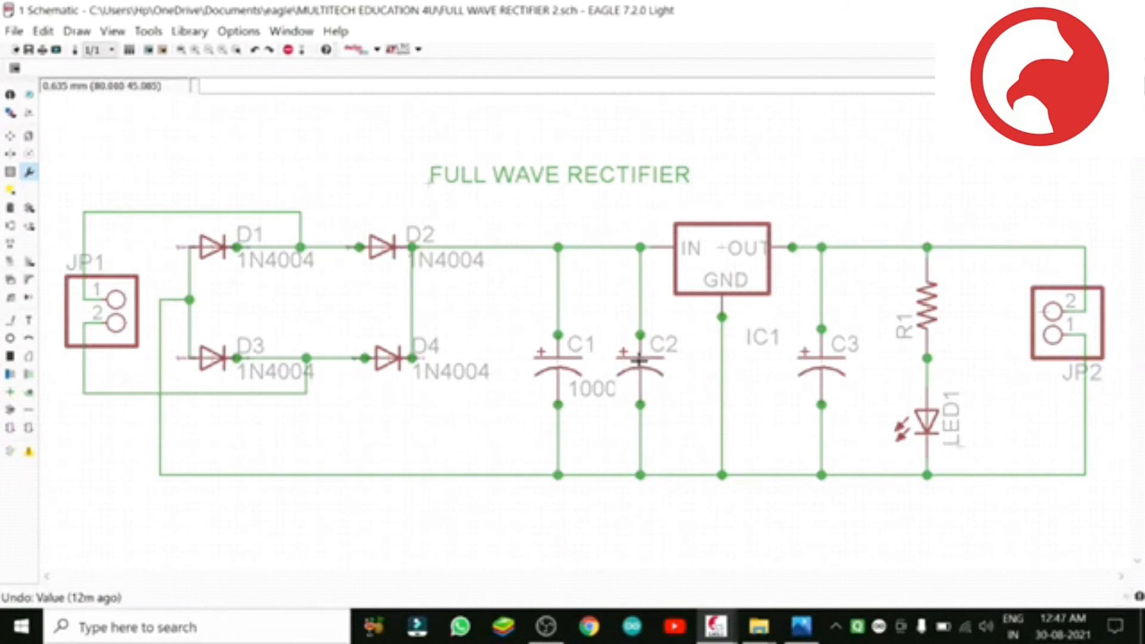
Set capacitor C2's value to 0.1uf.
right_click(638, 359)
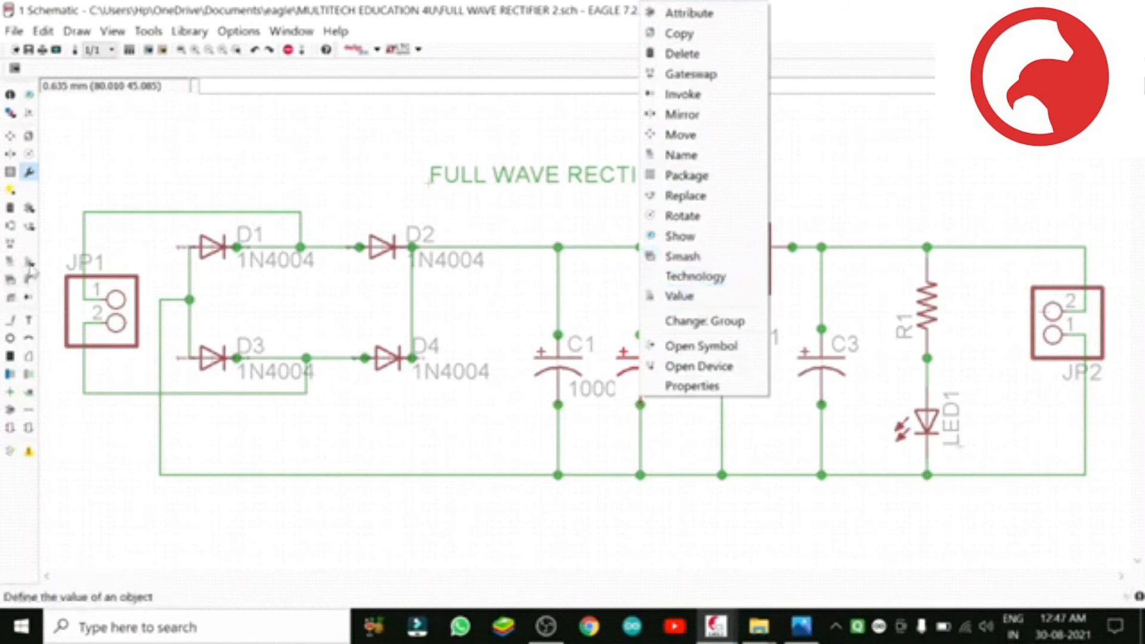
left_click(708, 298)
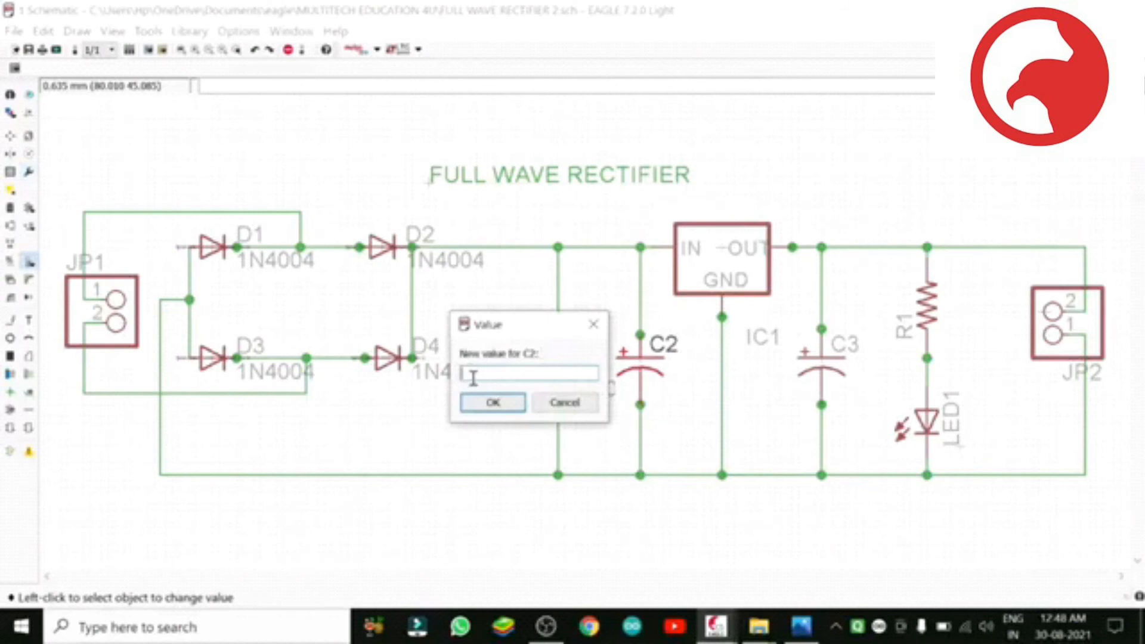
type("8")
type(".1u")
type("f")
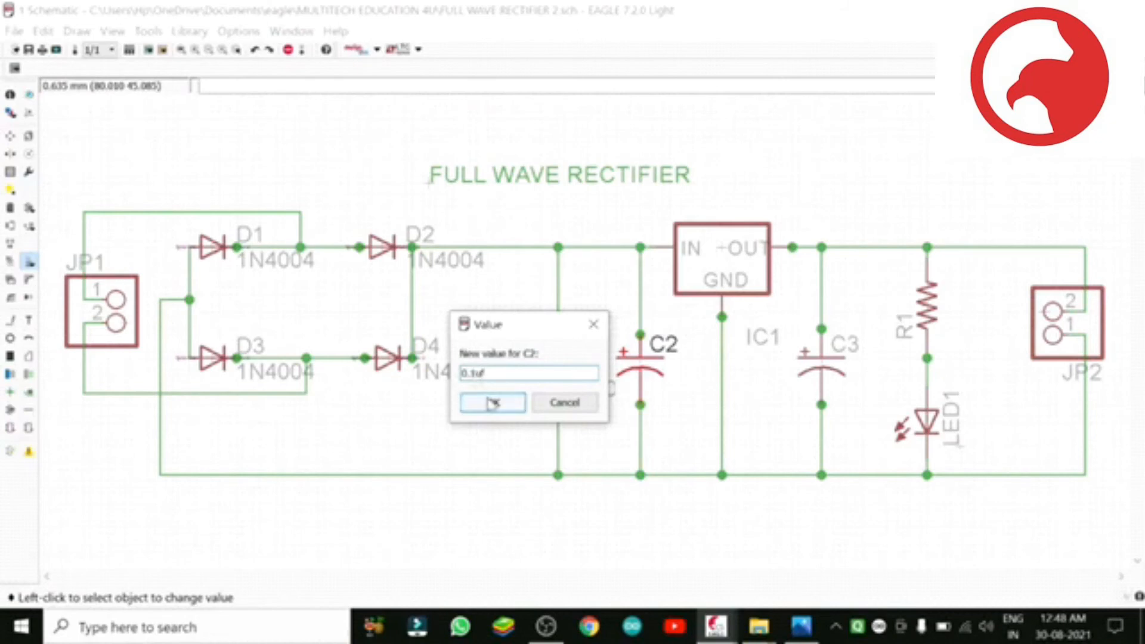
left_click(494, 403)
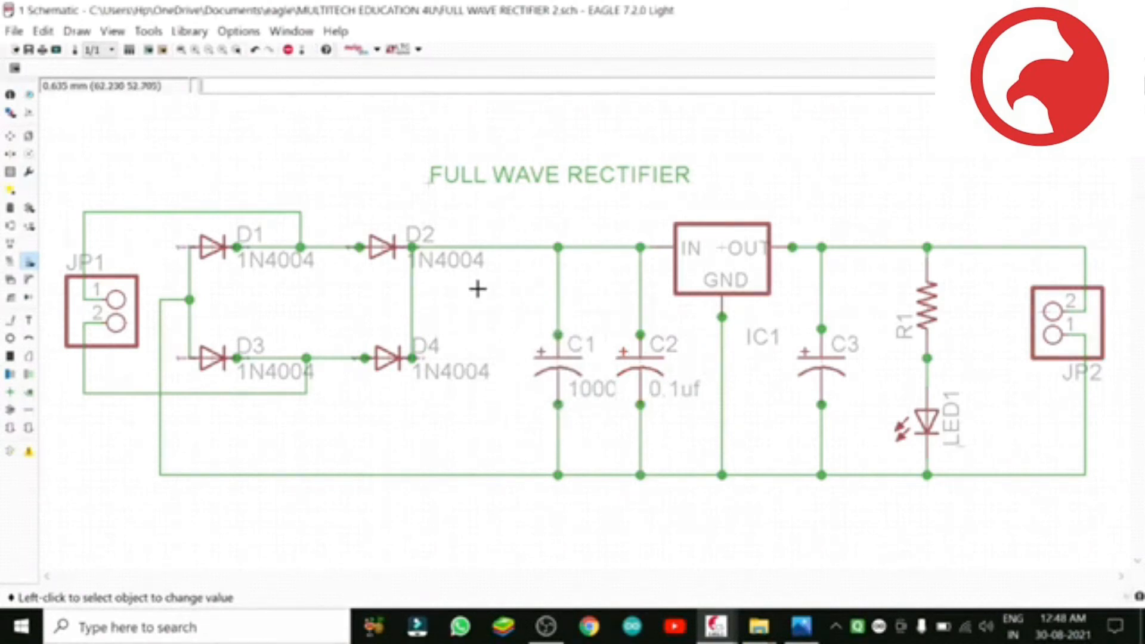
Set the value of voltage regulator IC1 to 7812.
right_click(710, 257)
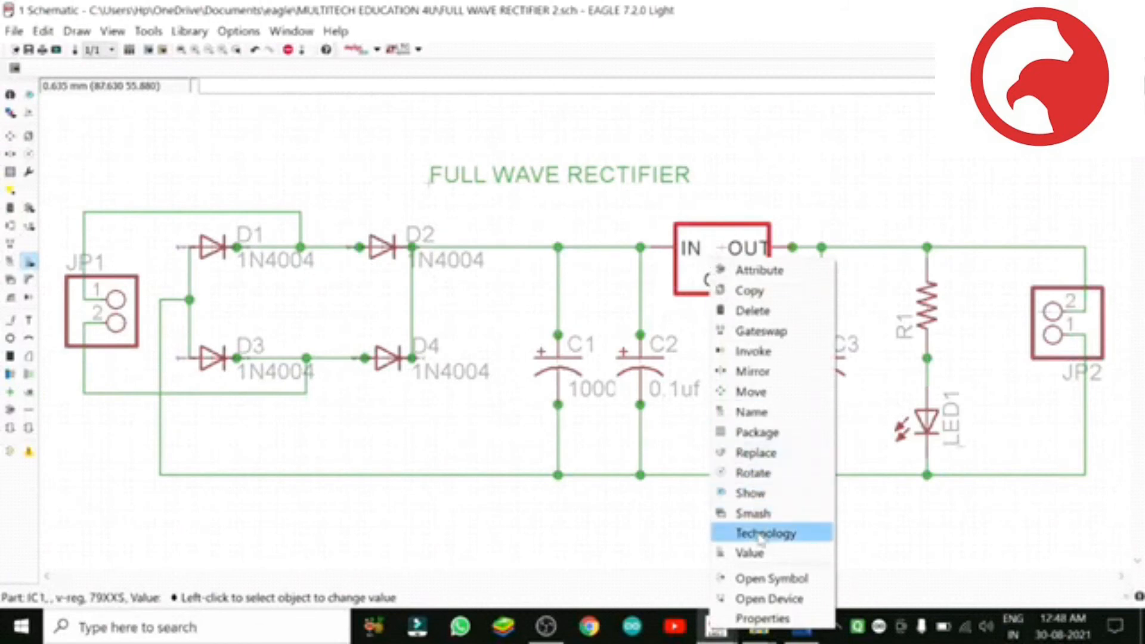
left_click(762, 558)
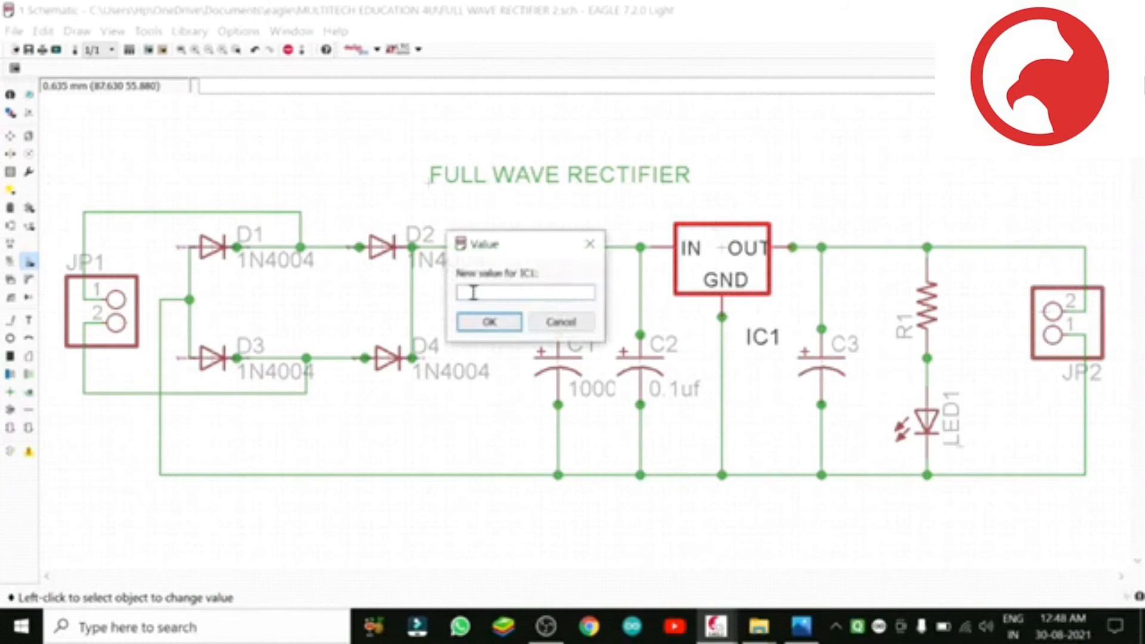
type("7805")
left_click(488, 322)
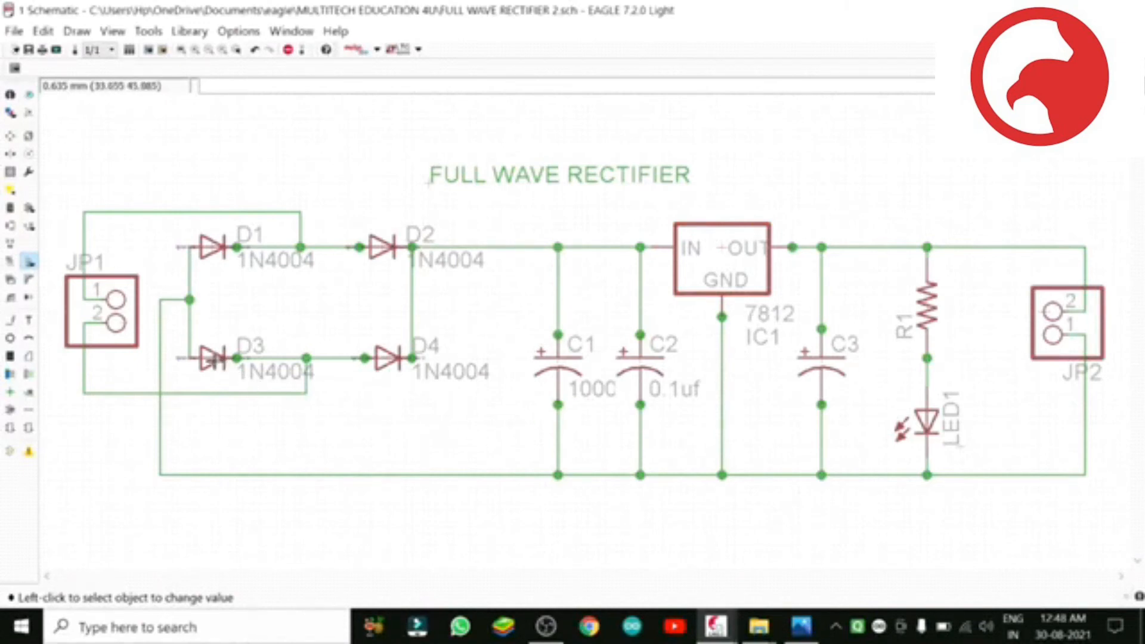
right_click(216, 359)
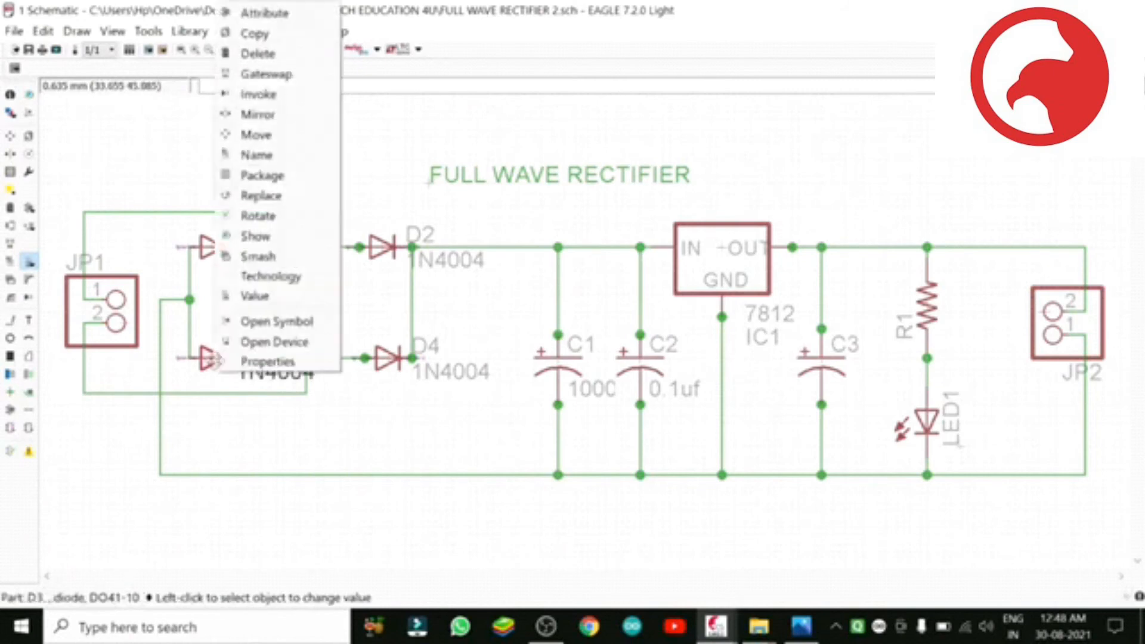
left_click(278, 296)
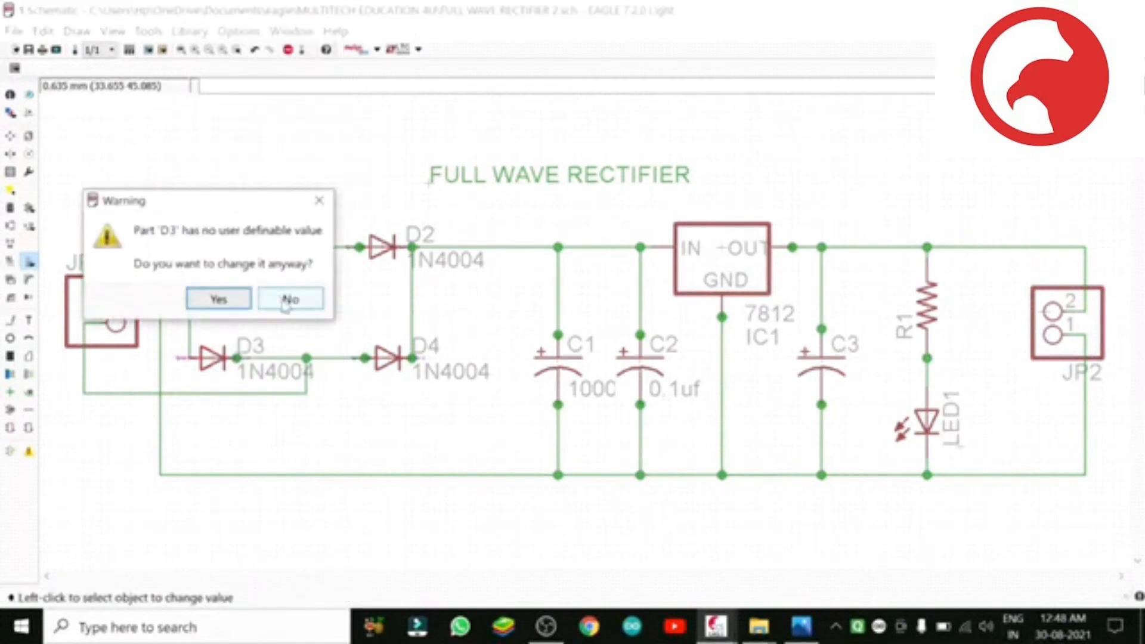
left_click(290, 302)
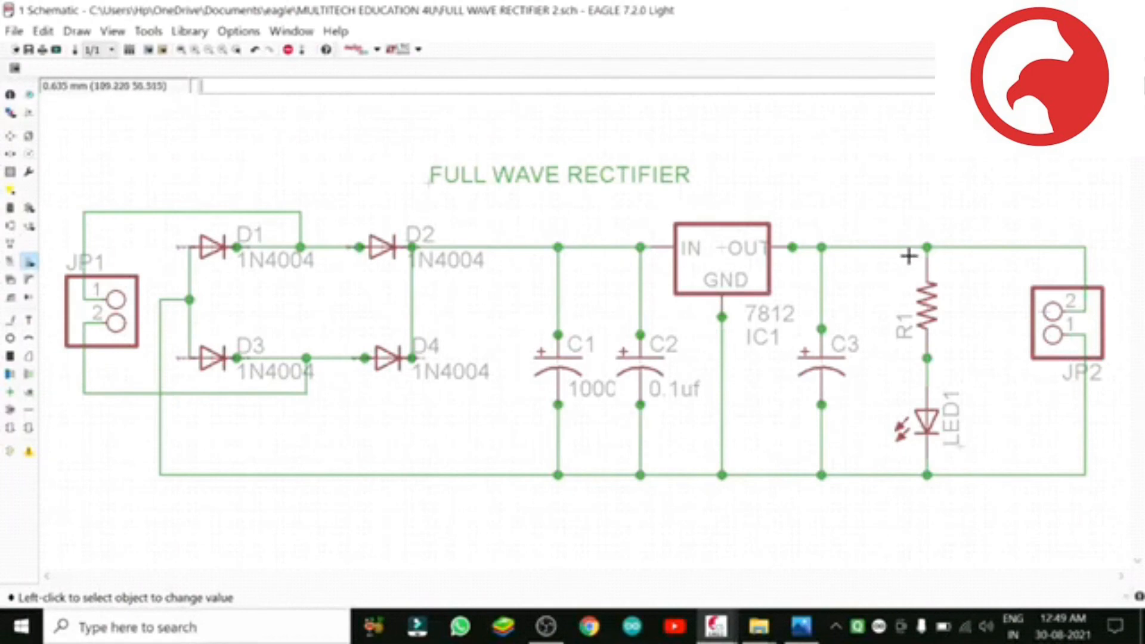
Set resistor R1's value to 4.7k.
right_click(929, 305)
left_click(953, 297)
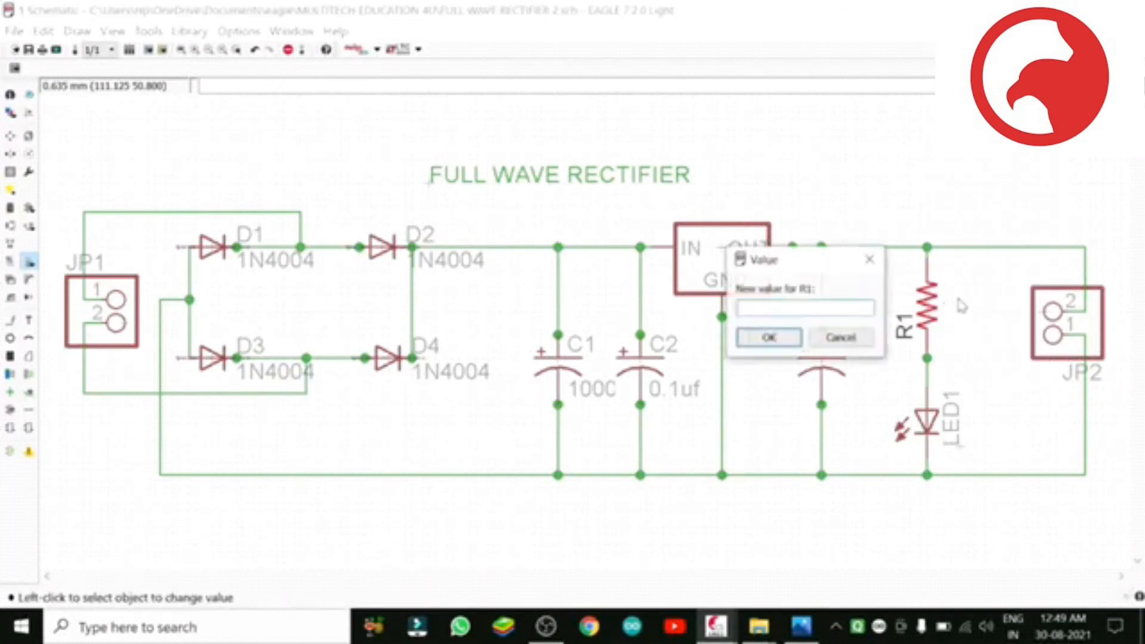
type("7k")
left_click(756, 341)
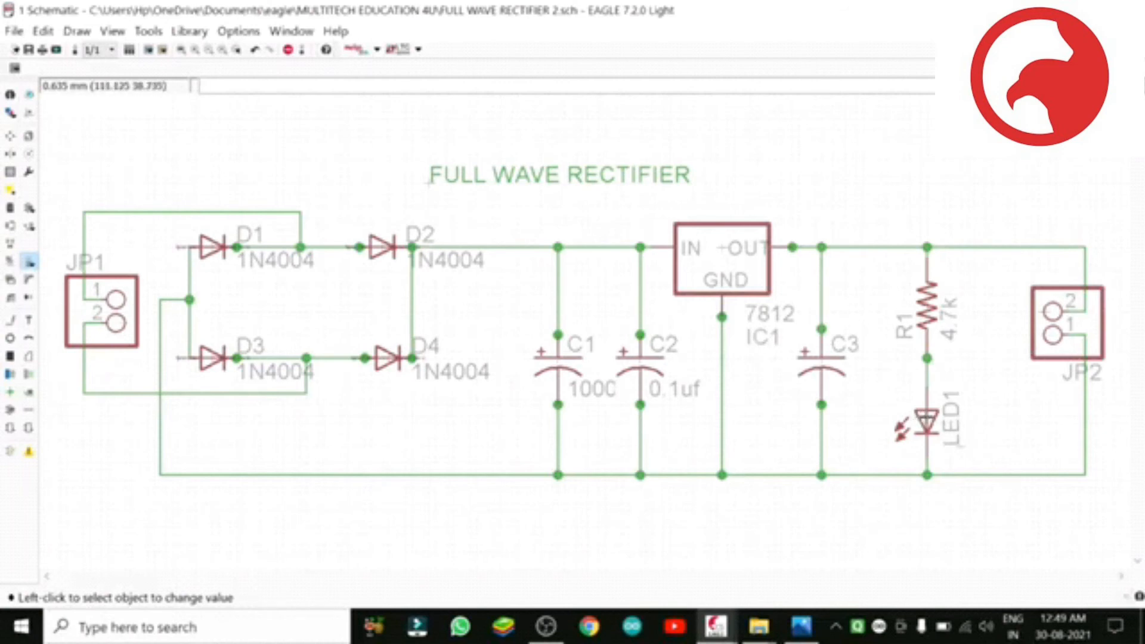
Set the value of LED1 to 3mm.
right_click(926, 417)
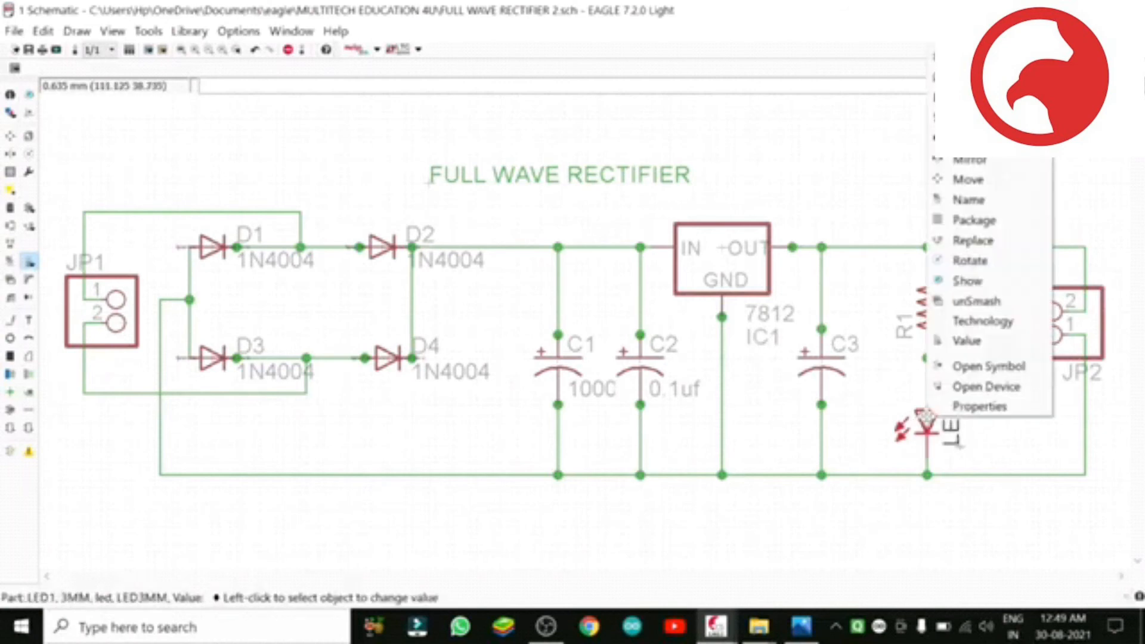
left_click(968, 340)
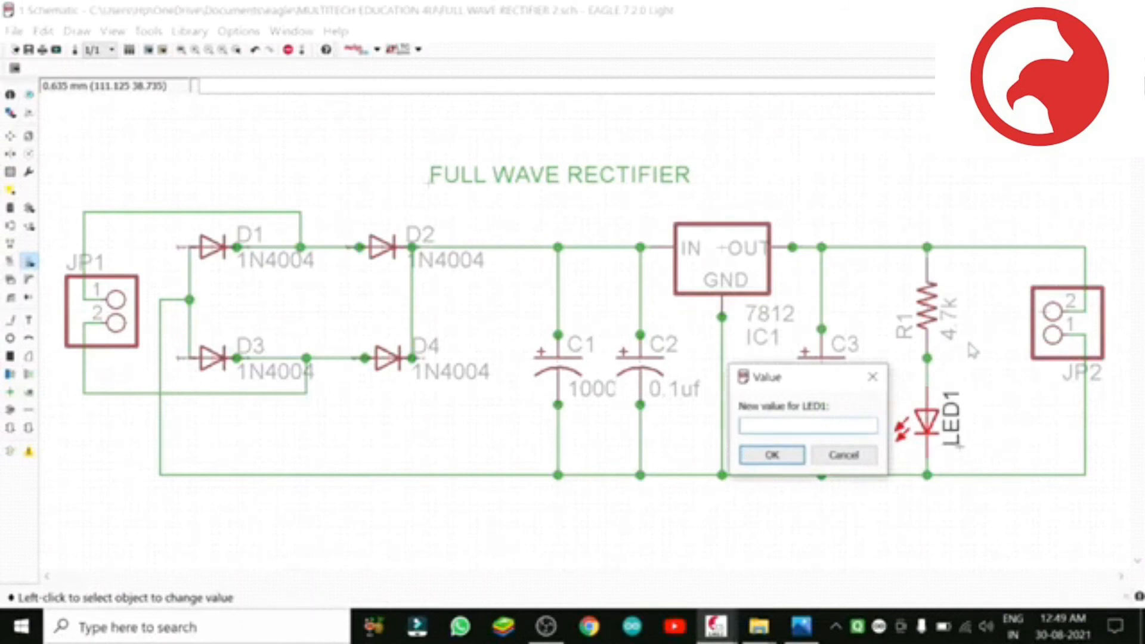
type("3mm")
left_click(773, 455)
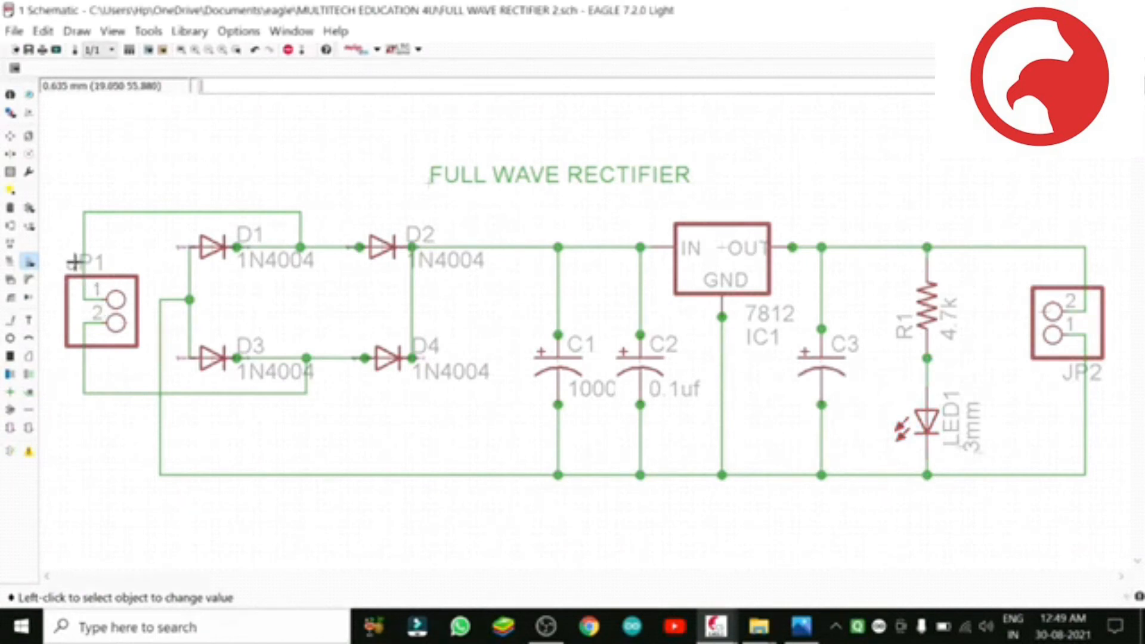
Set the value of connector JP1 to "input supply 12 volt ac".
right_click(116, 302)
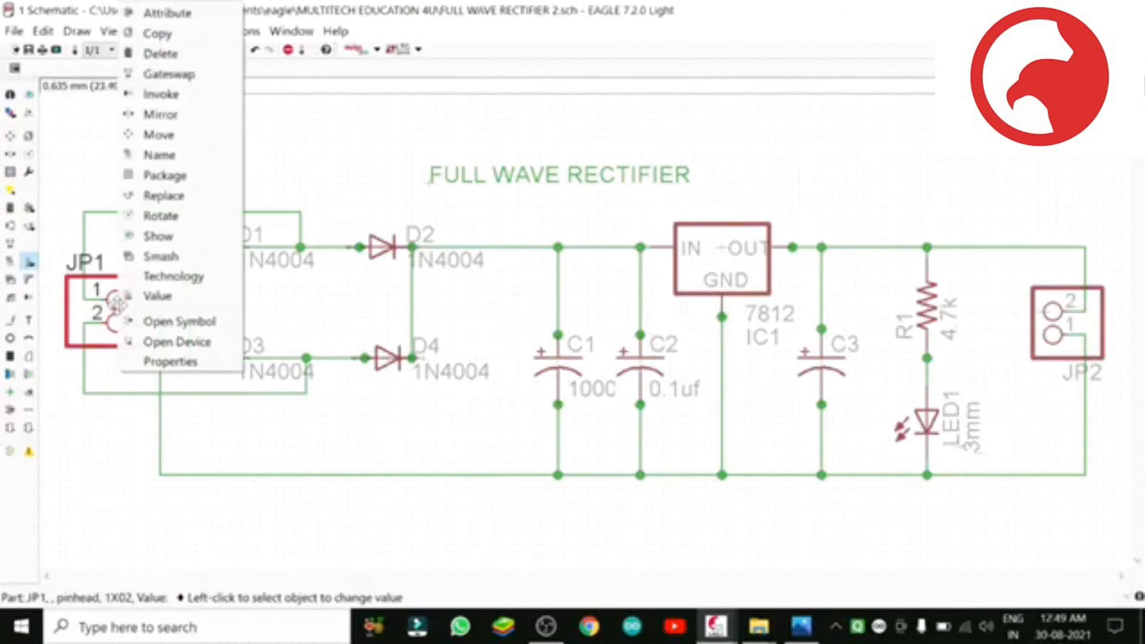
left_click(156, 296)
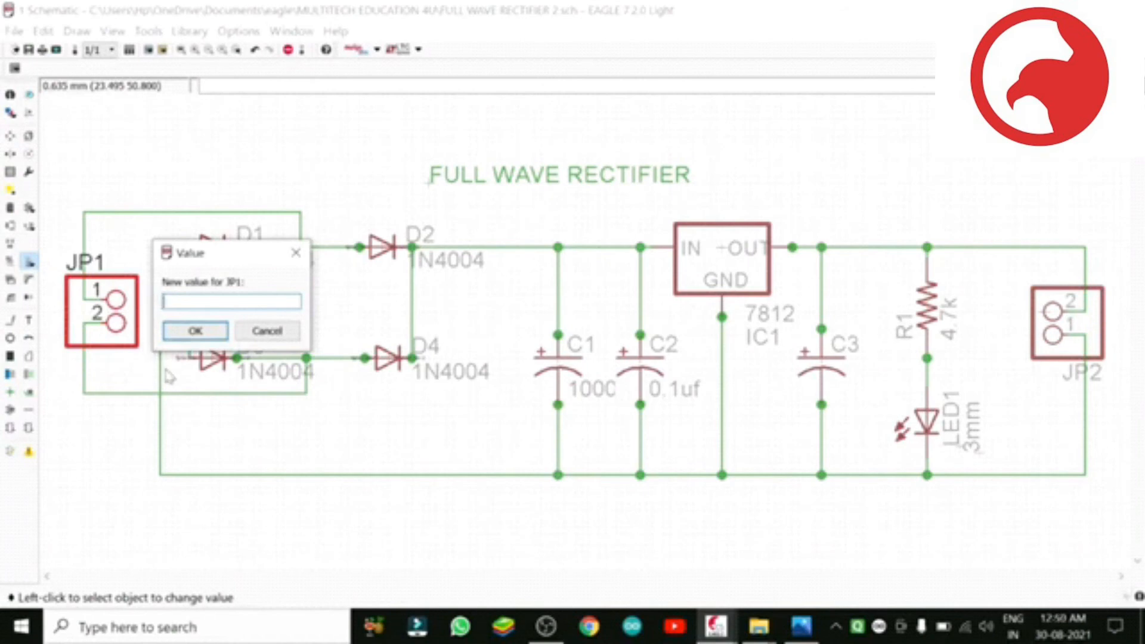
type("supply 12 volt")
left_click(167, 302)
type("Input")
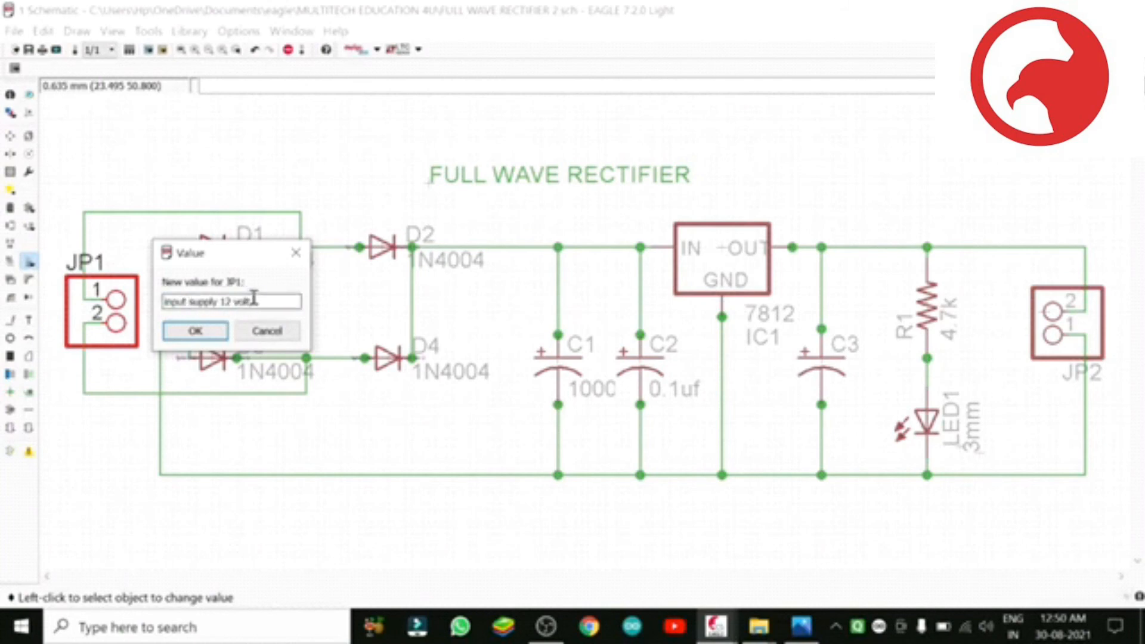
left_click(194, 330)
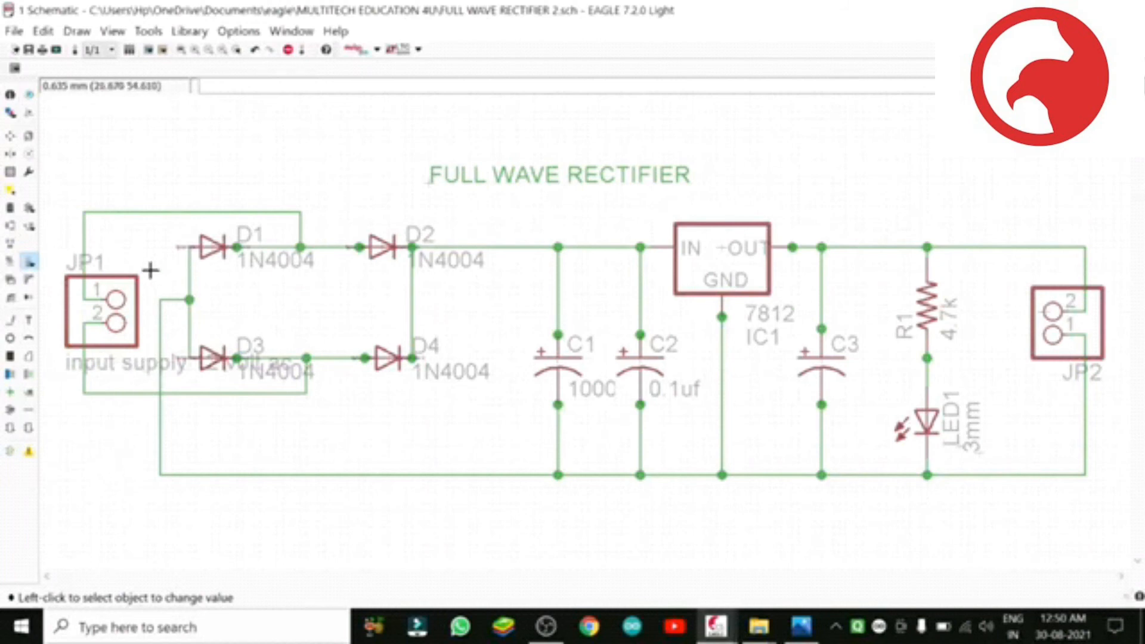
Smash diode D3 and connector JP1 so their labels are detached from the symbols.
left_click(11, 280)
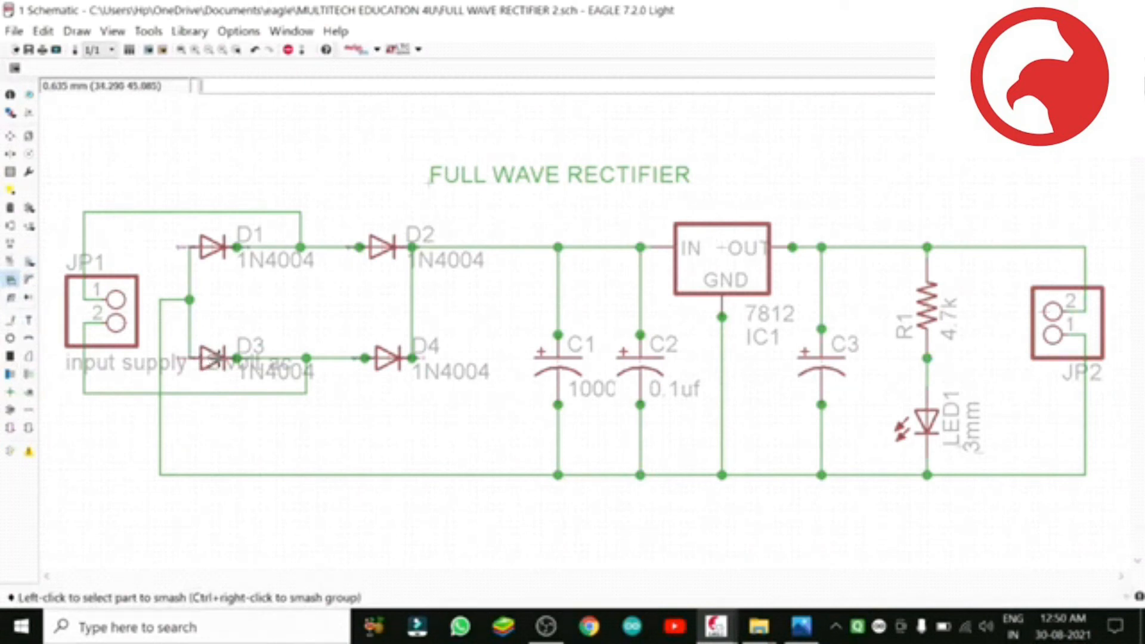
left_click(210, 358)
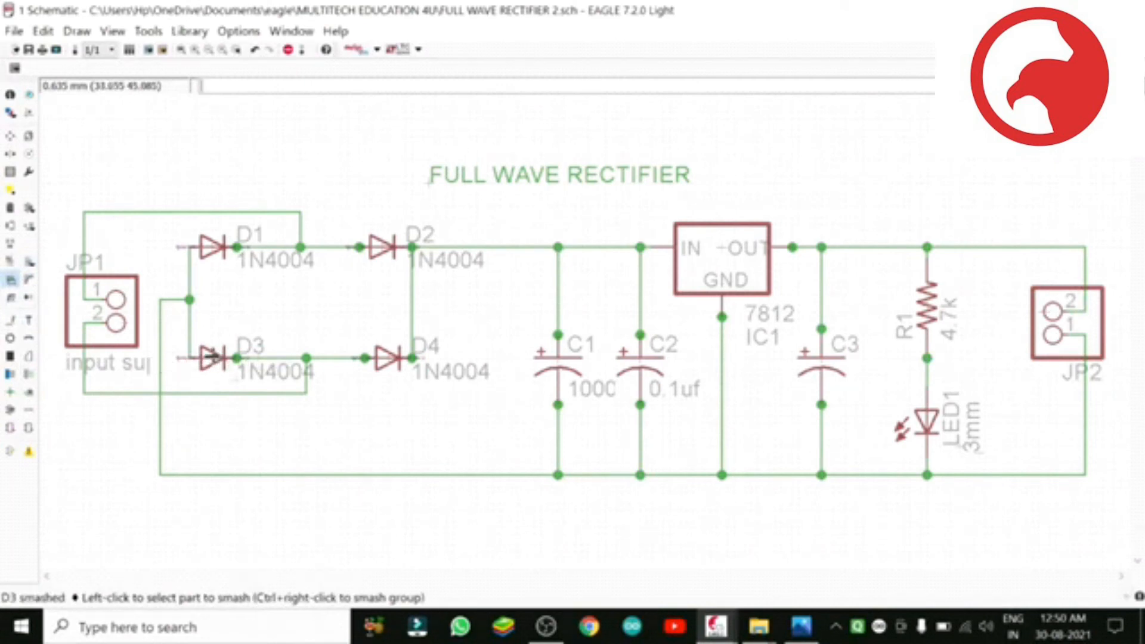
left_click(123, 323)
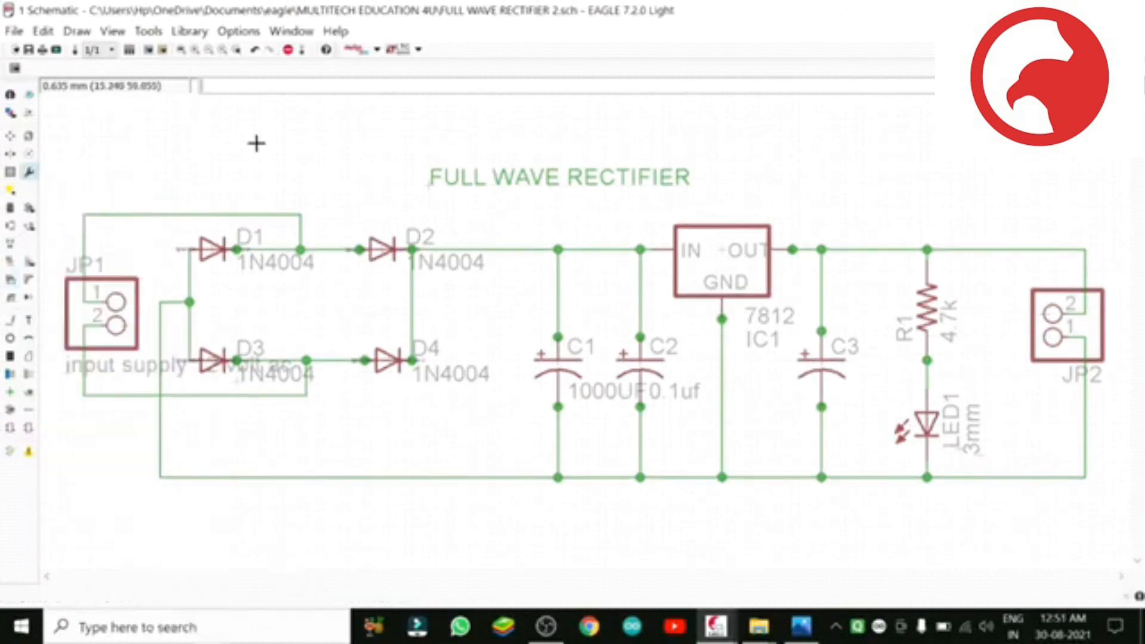
Move JP1's value label to just below the lower wire of the input connector.
left_click(11, 137)
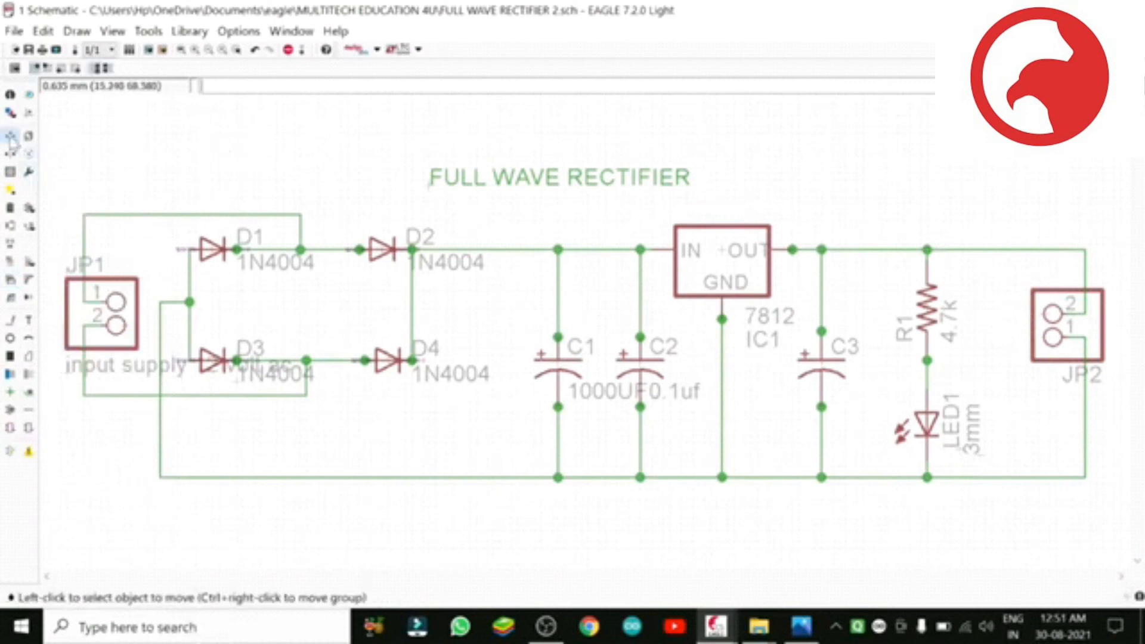
left_click(64, 372)
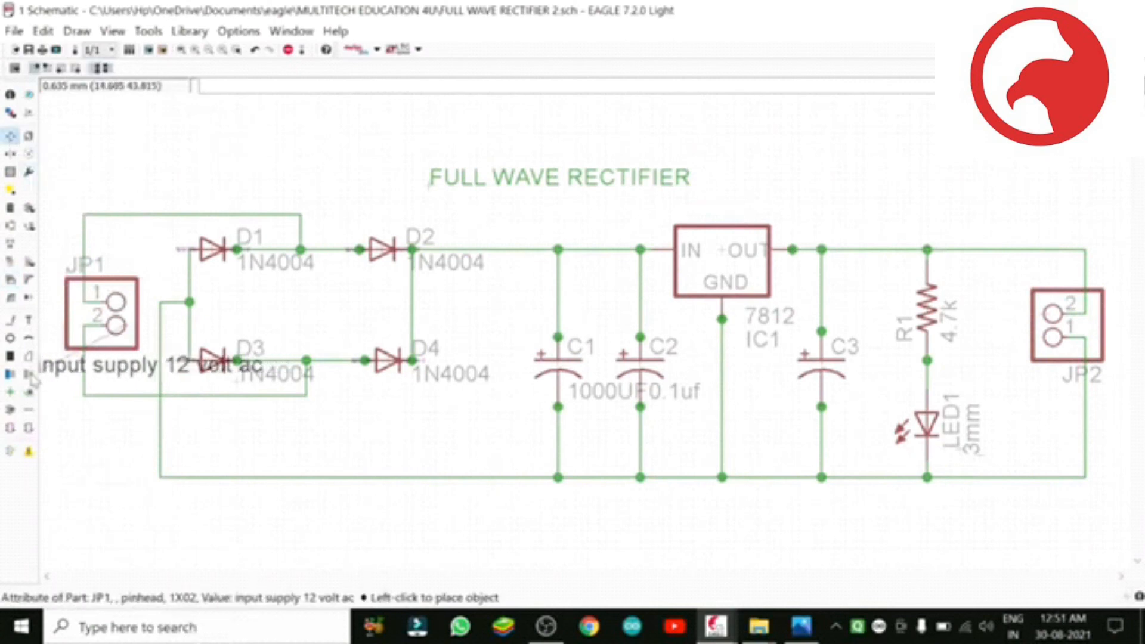
left_click(47, 417)
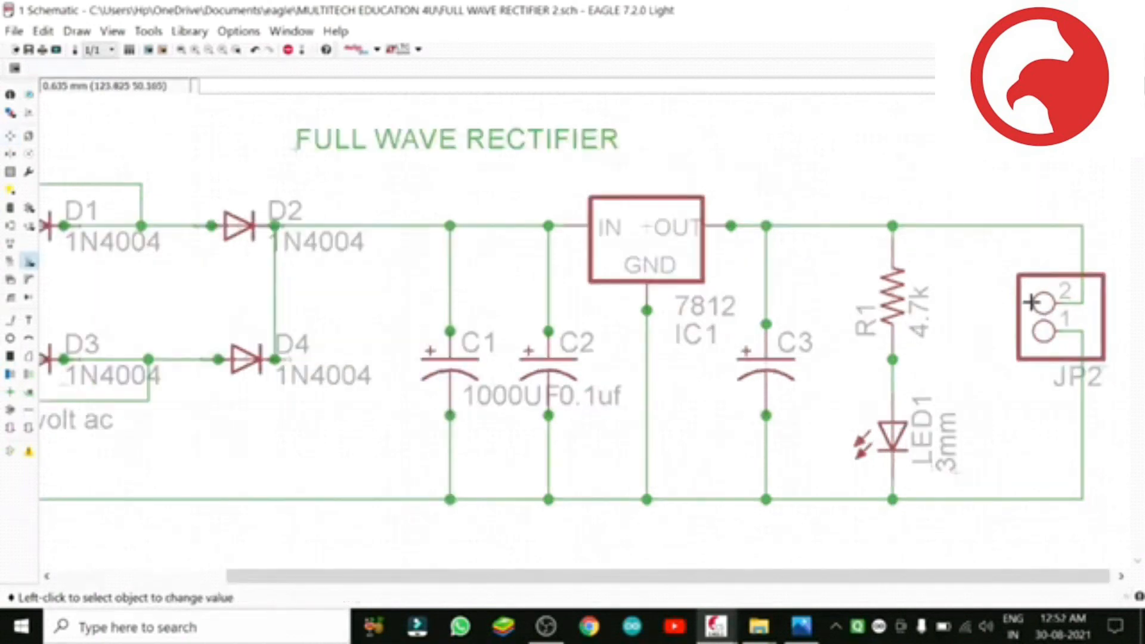
Set the value of connector JP2 to "out supply 12v dc".
left_click(1032, 304)
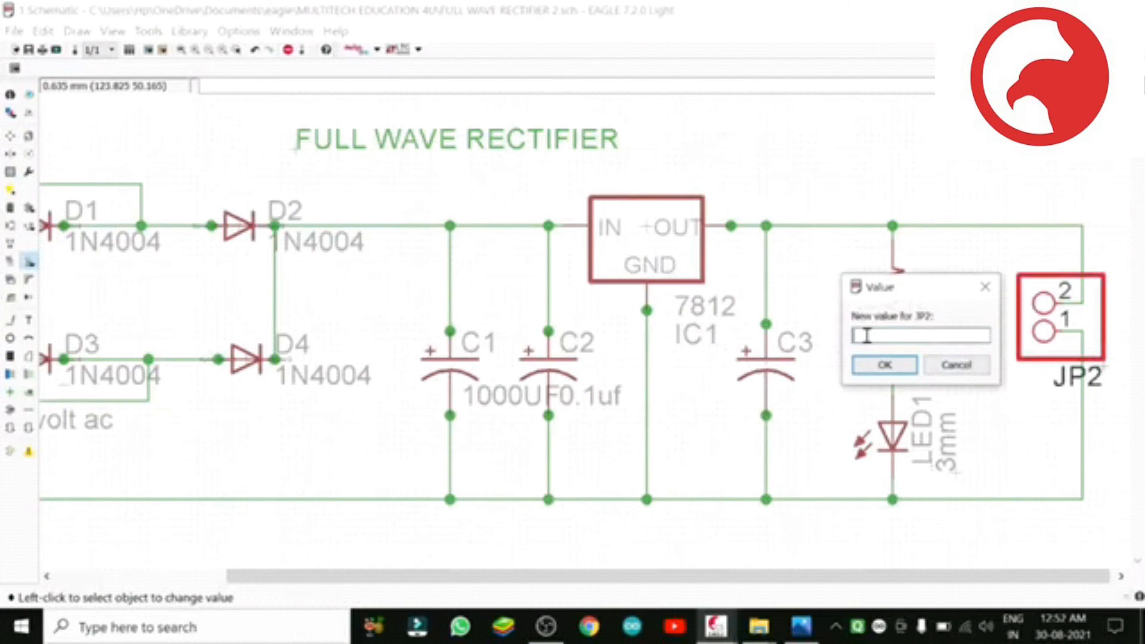
type("ou")
type("t 9v")
type("12")
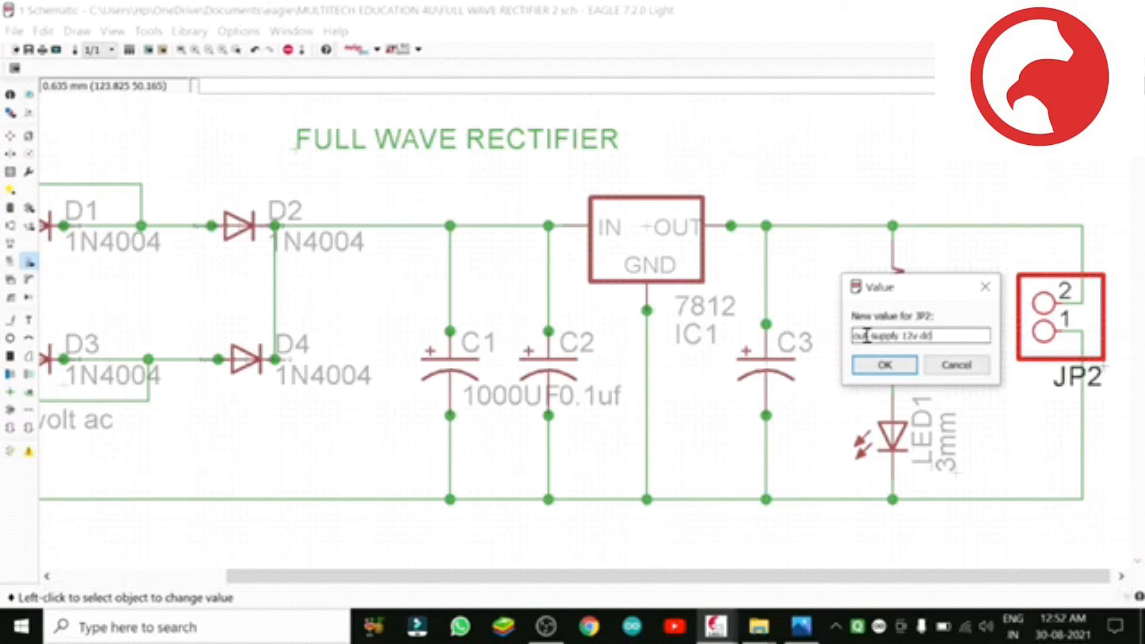
left_click(880, 364)
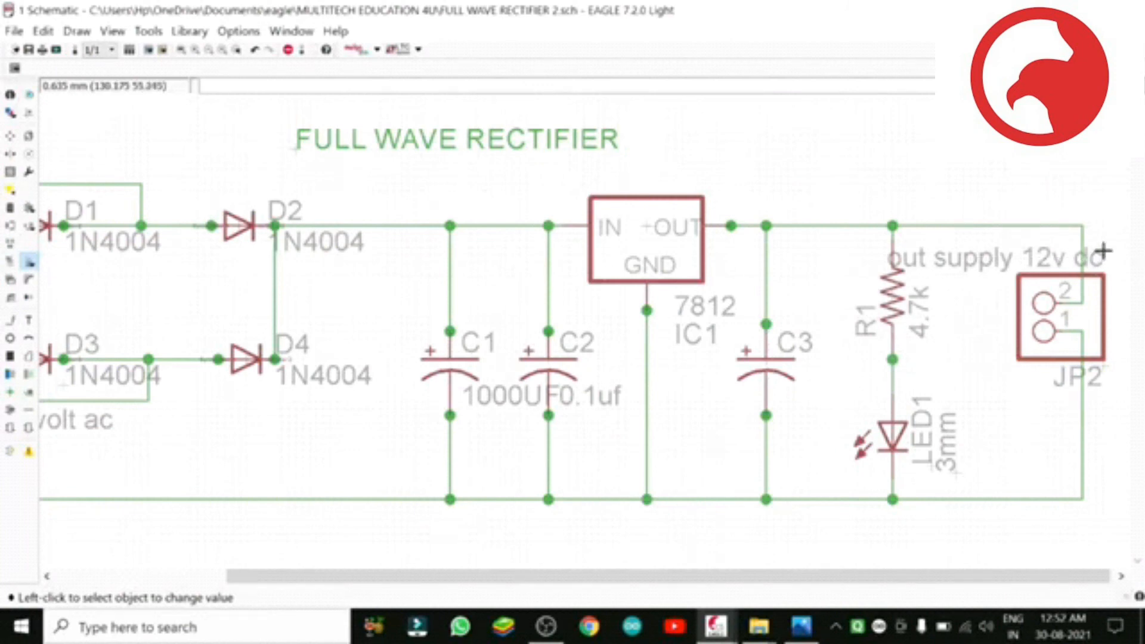
Correct JP2's value to read "output supply 12v dc".
left_click(1037, 304)
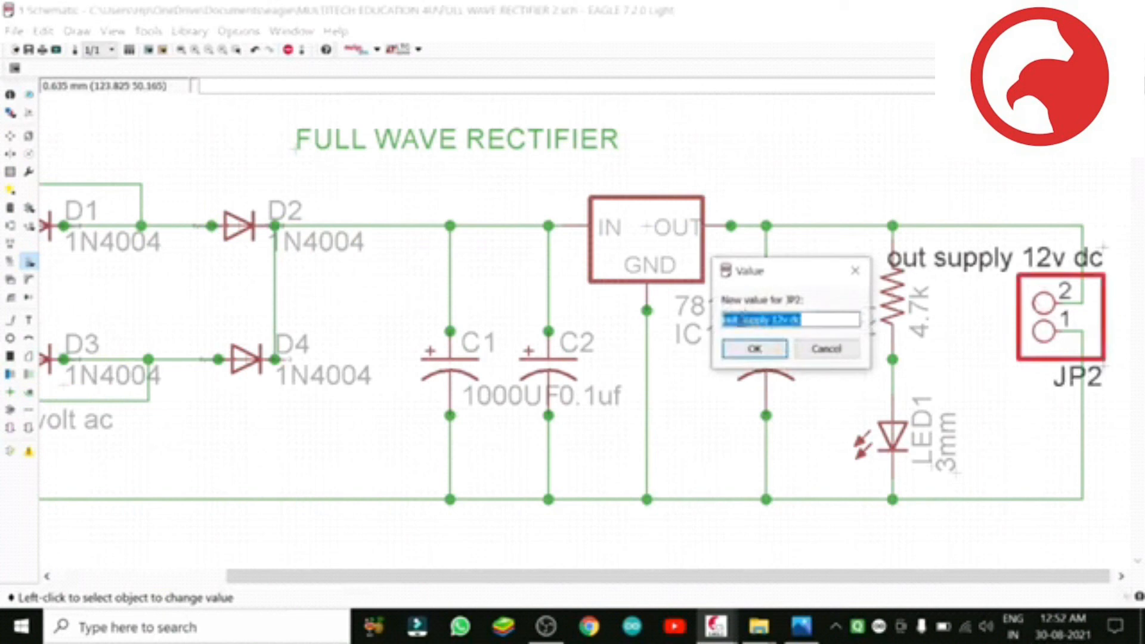
left_click(742, 321)
key("BackSpace")
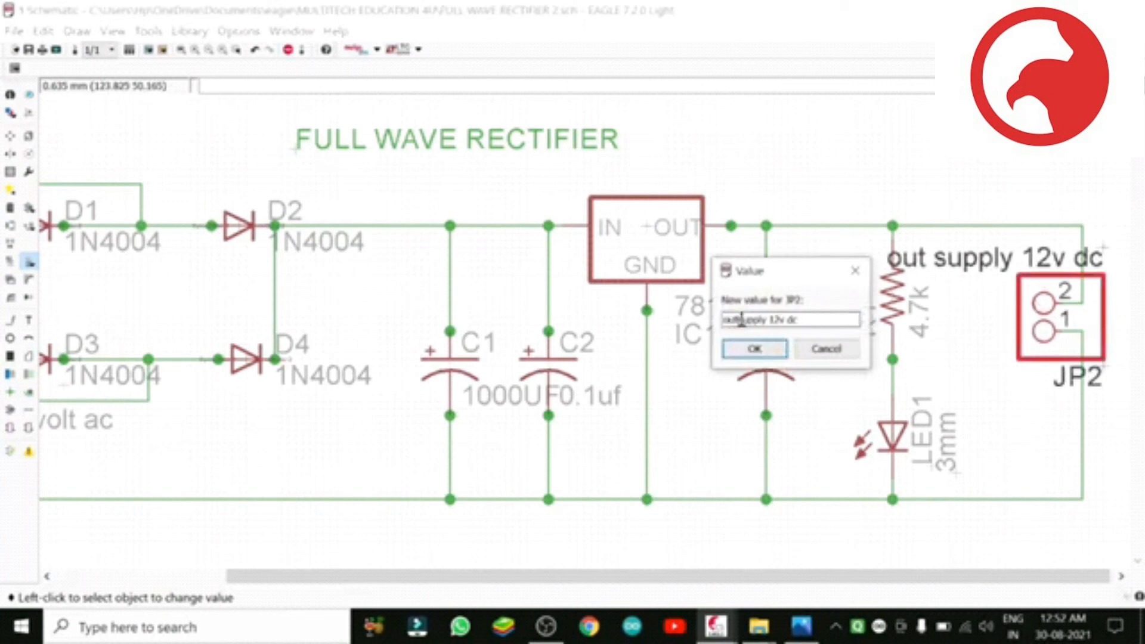
type("put")
left_click(741, 348)
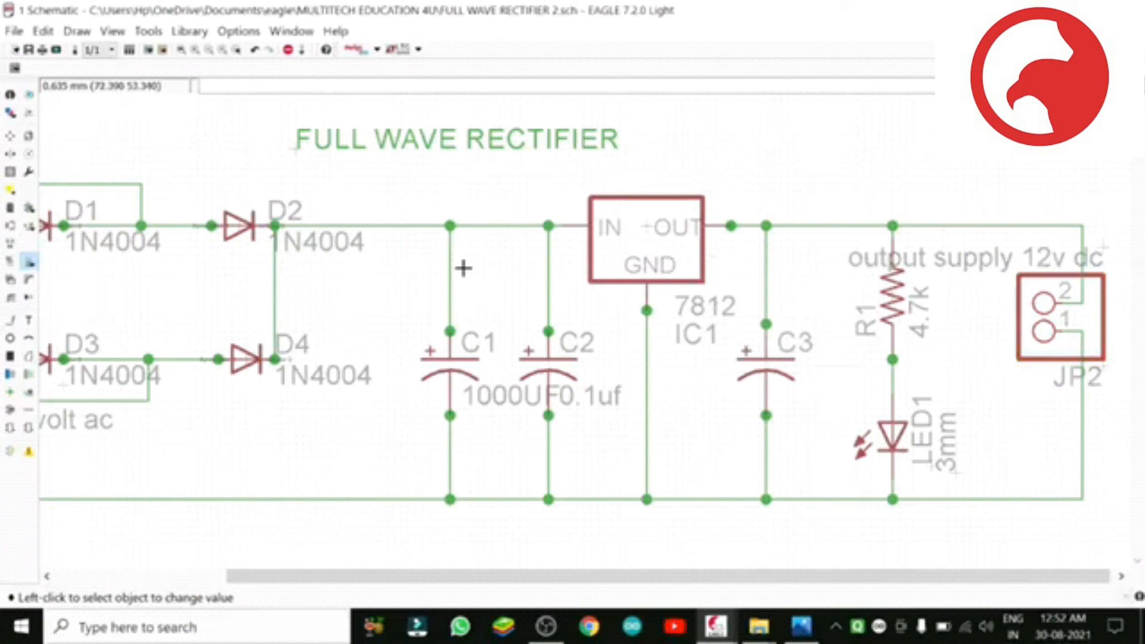
Set capacitor C3's value to 0.1uf and save the schematic.
left_click(182, 51)
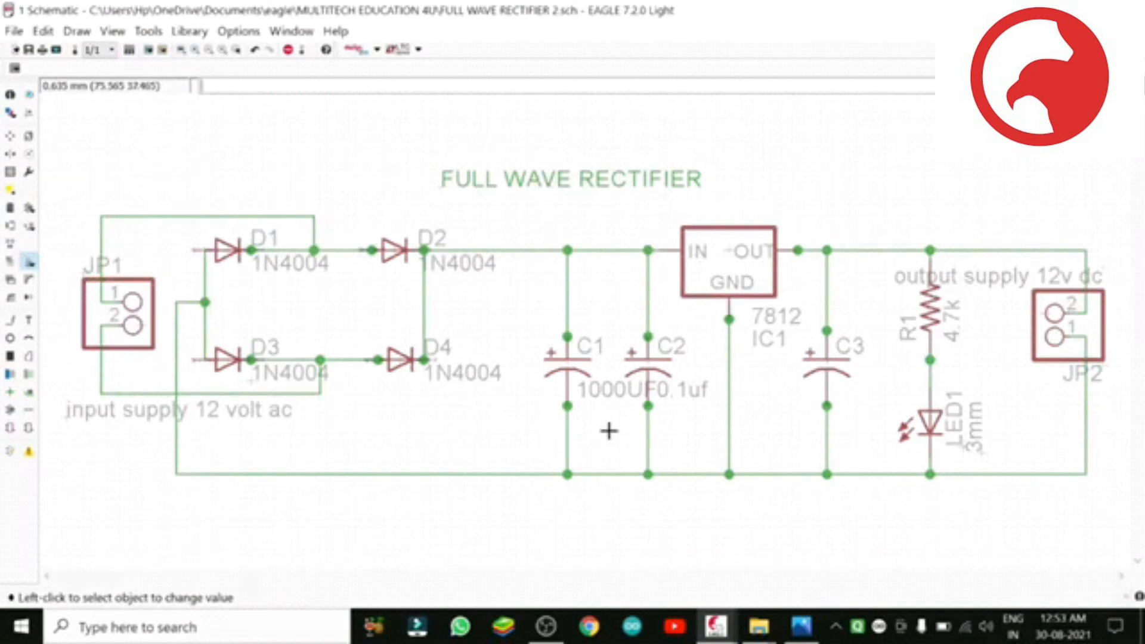
scroll(609, 431, "down", 2)
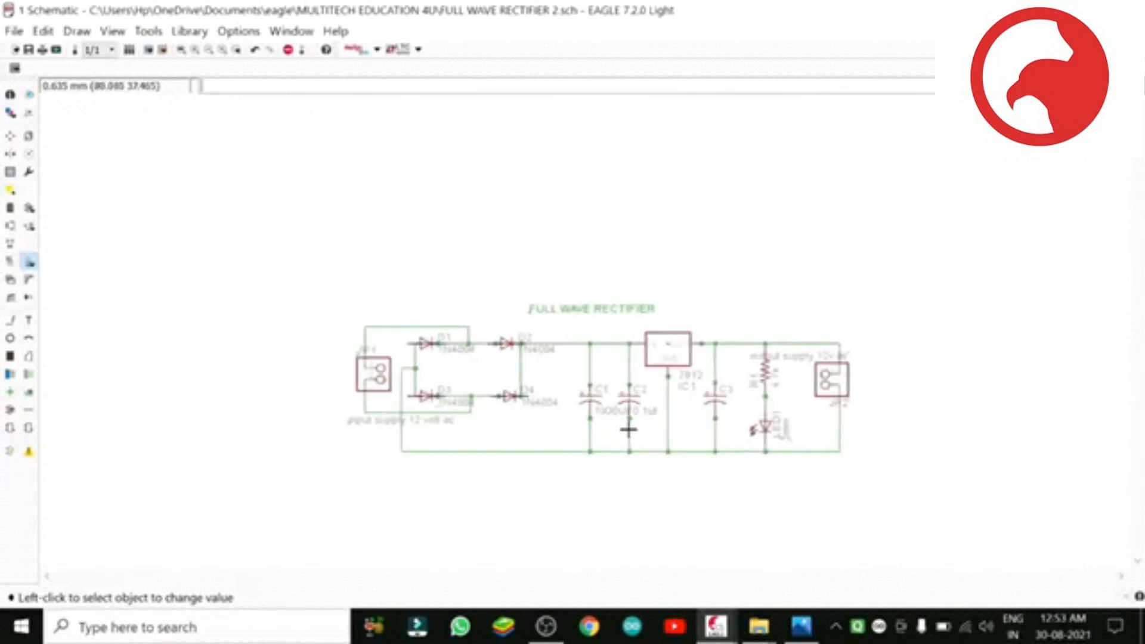
left_click(182, 52)
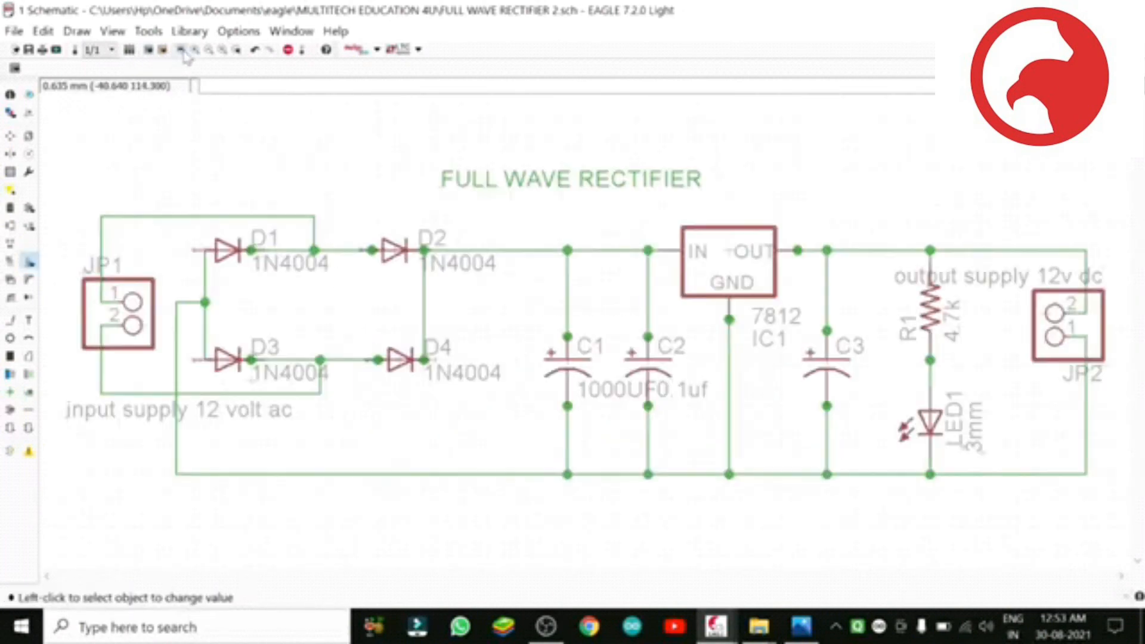
left_click(9, 279)
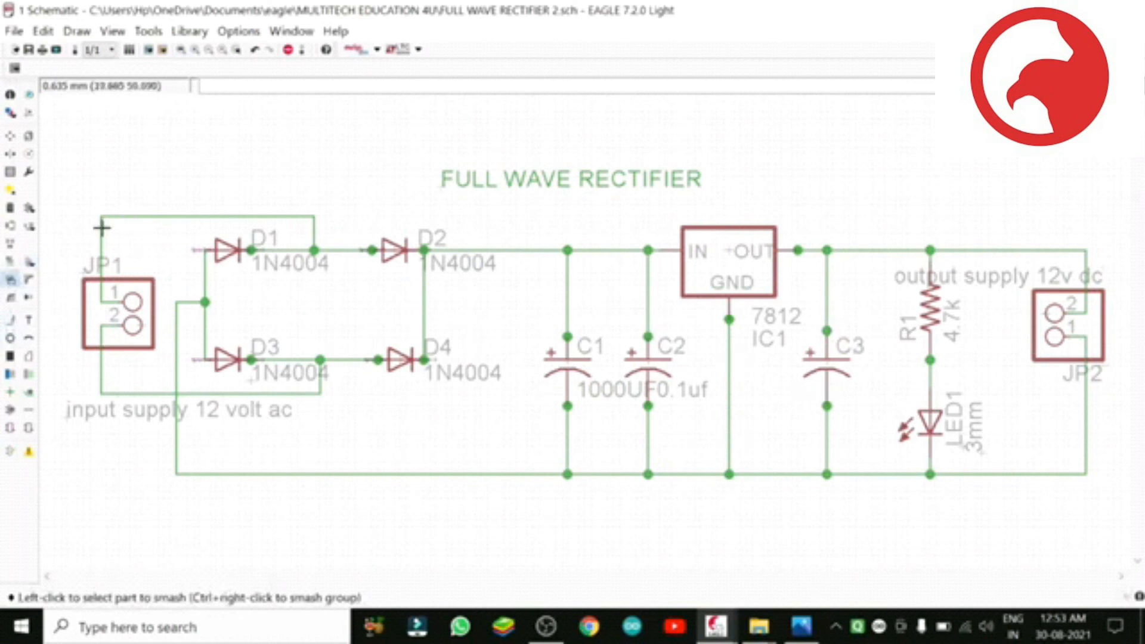
left_click(28, 263)
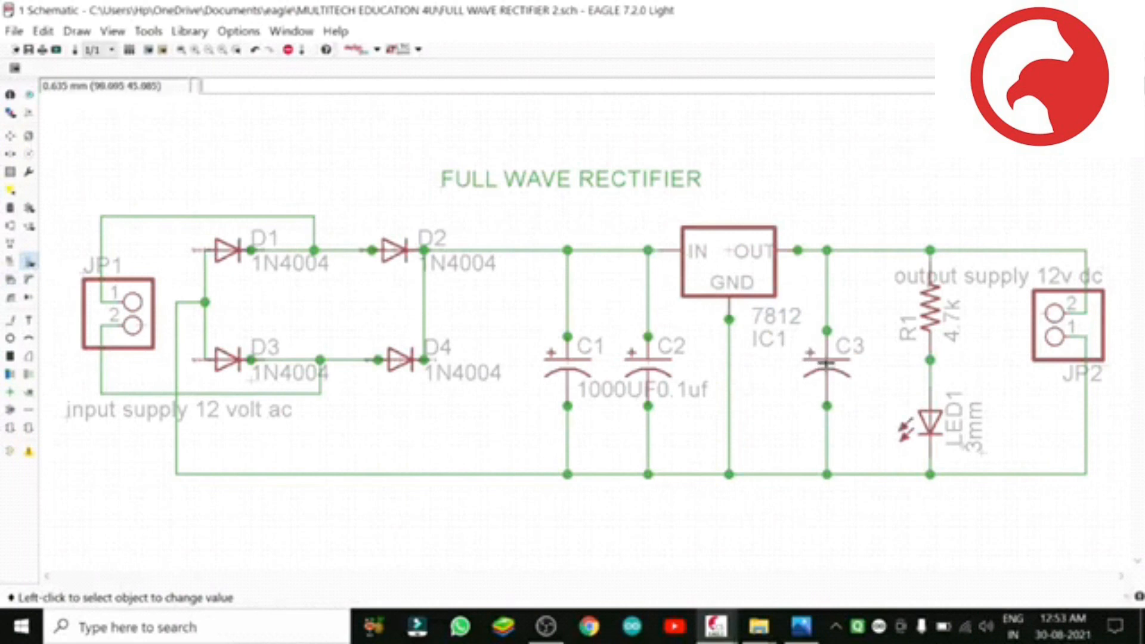
right_click(826, 362)
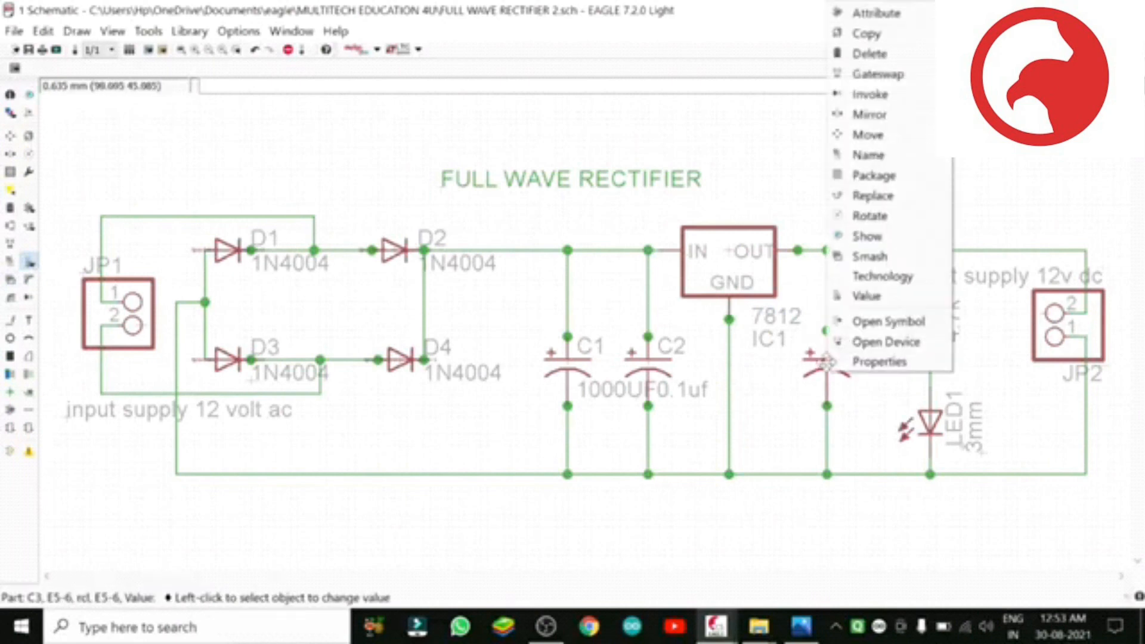
left_click(871, 296)
left_click(674, 371)
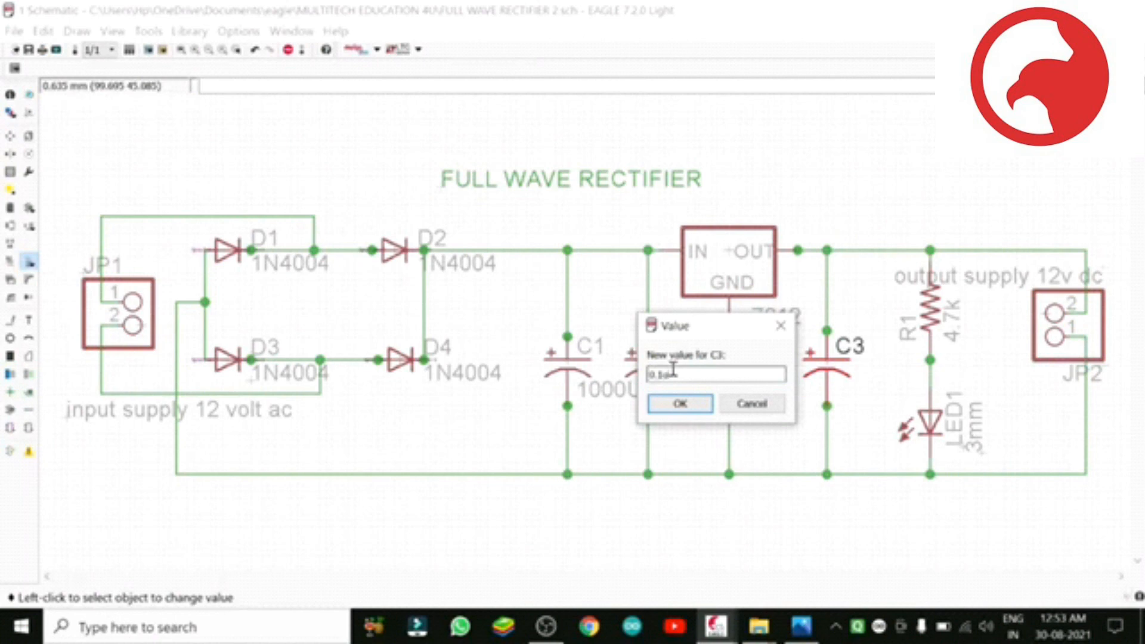
type("0.1uf")
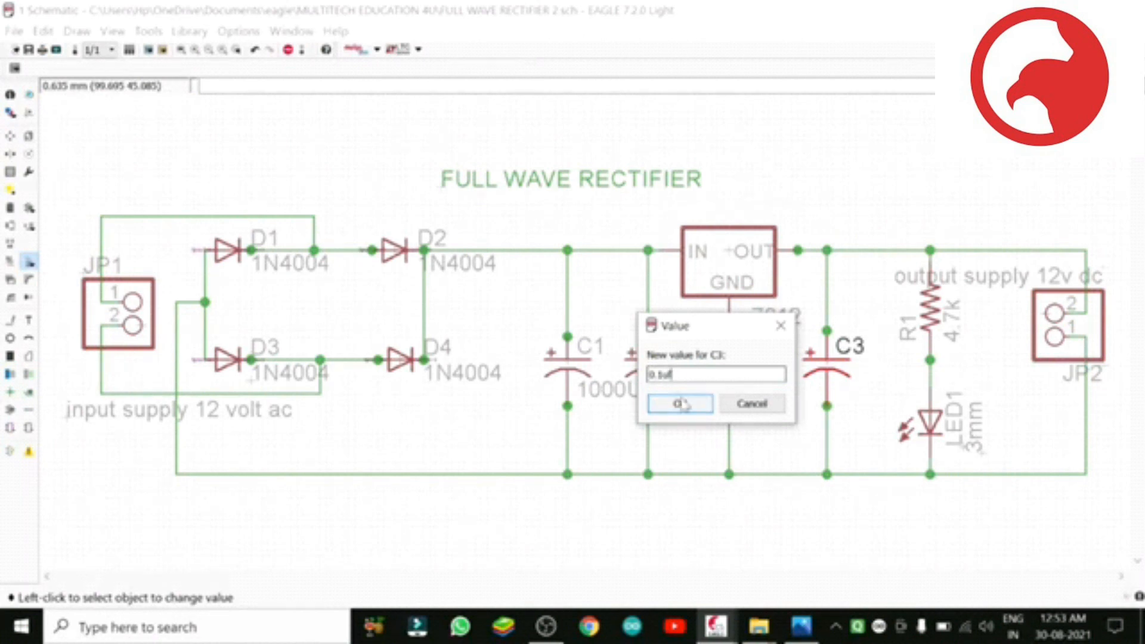
left_click(680, 404)
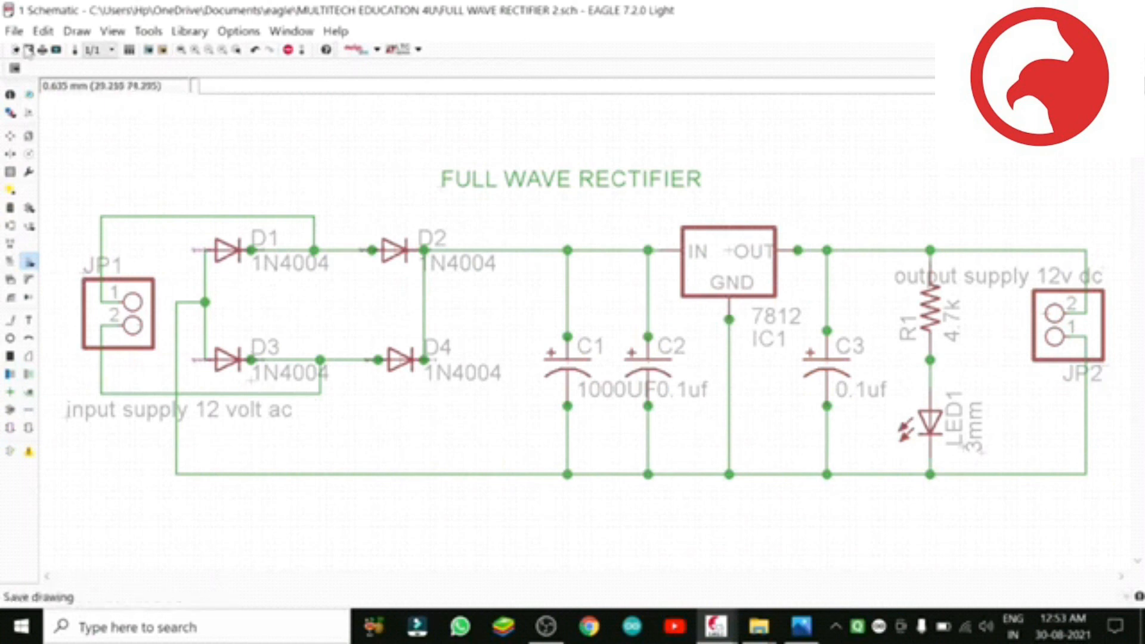
left_click(15, 31)
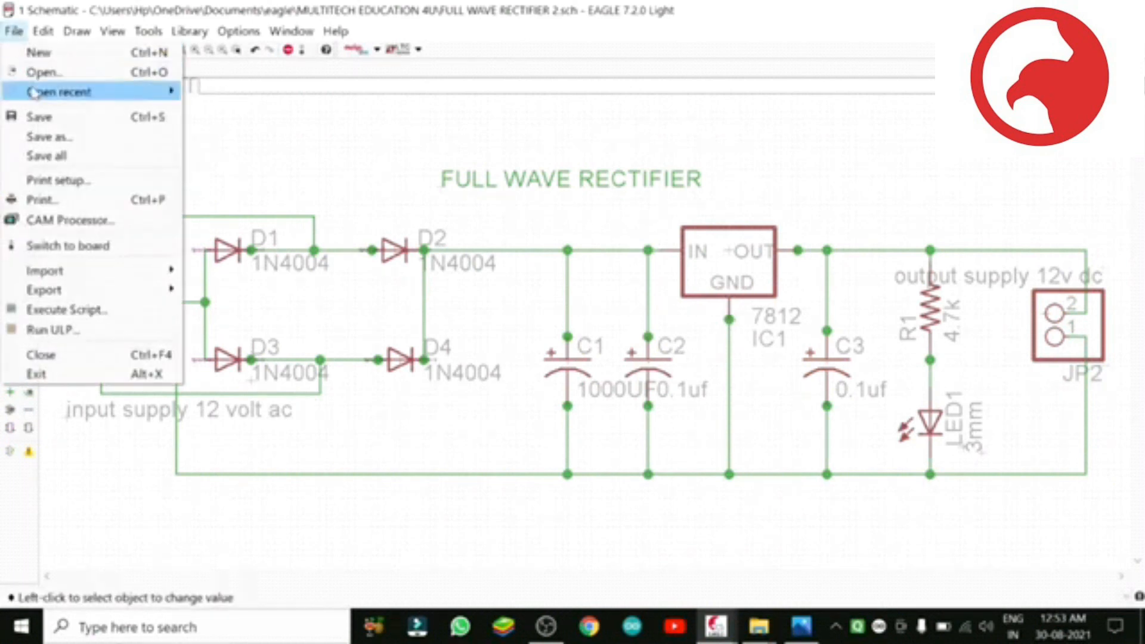
left_click(36, 114)
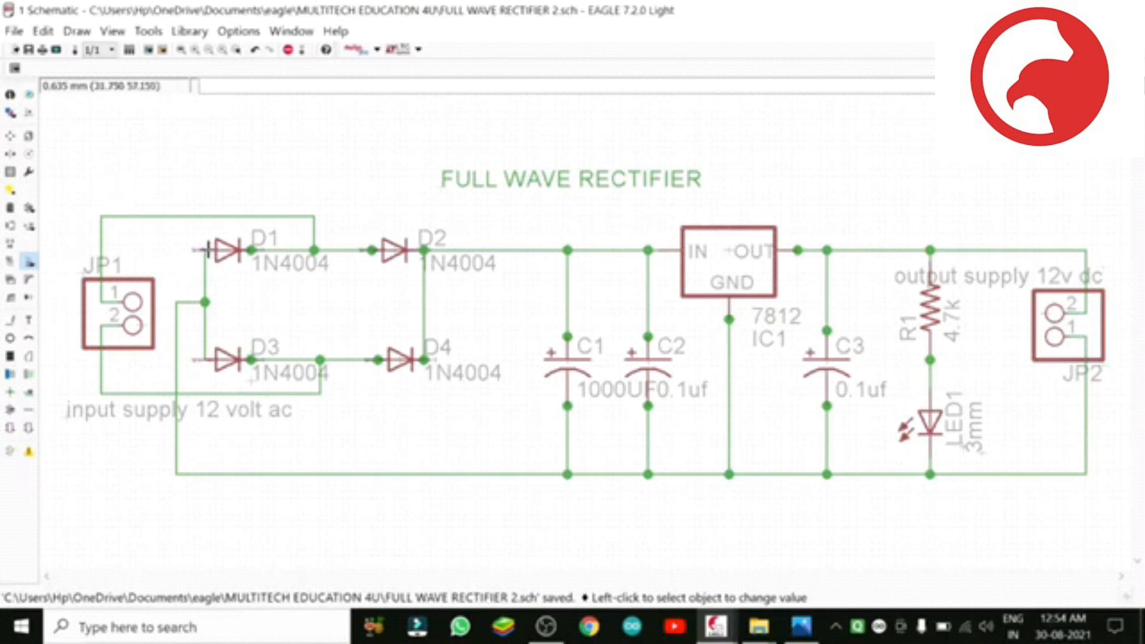
Place junctions where the vertical wire meets the anodes of diodes D1 and D3, and save the schematic.
scroll(206, 250, "down", 2)
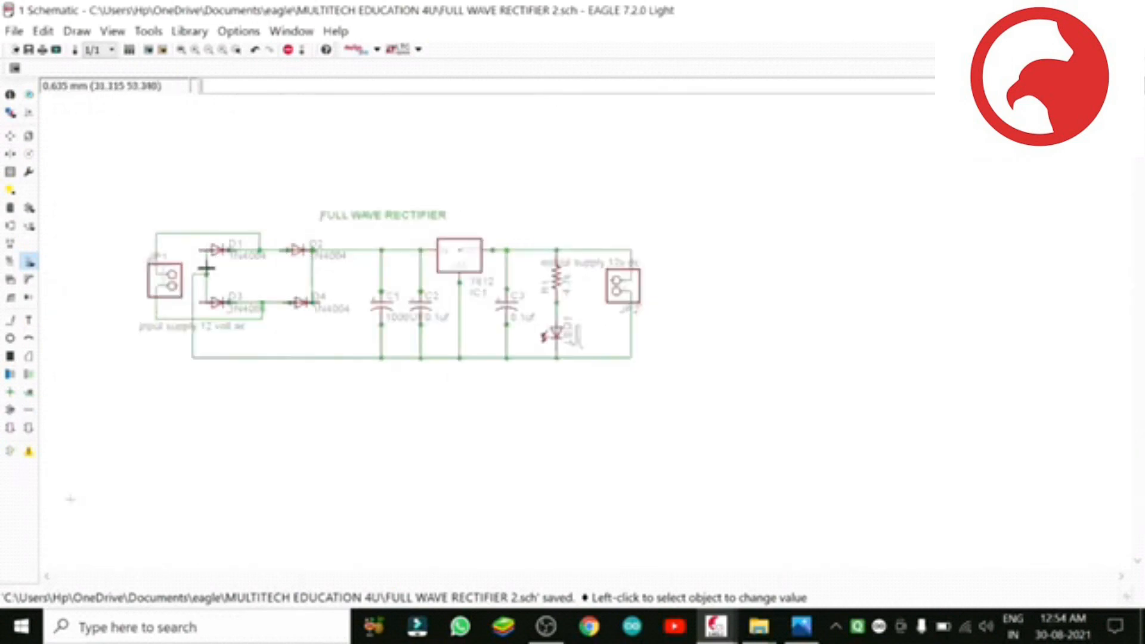
left_click(181, 50)
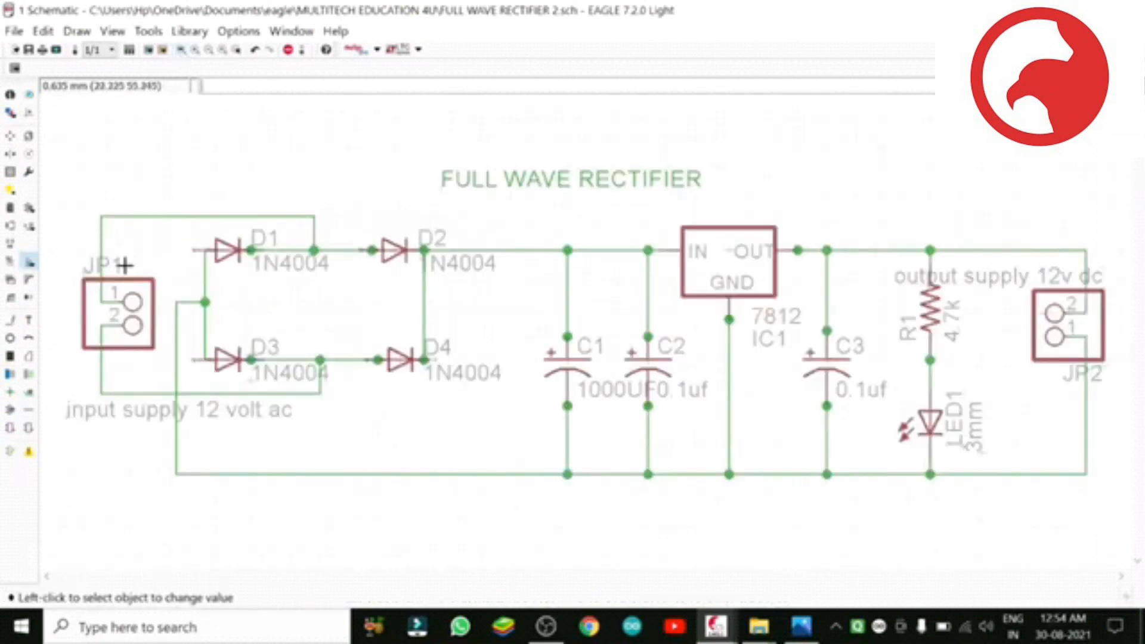
left_click(11, 392)
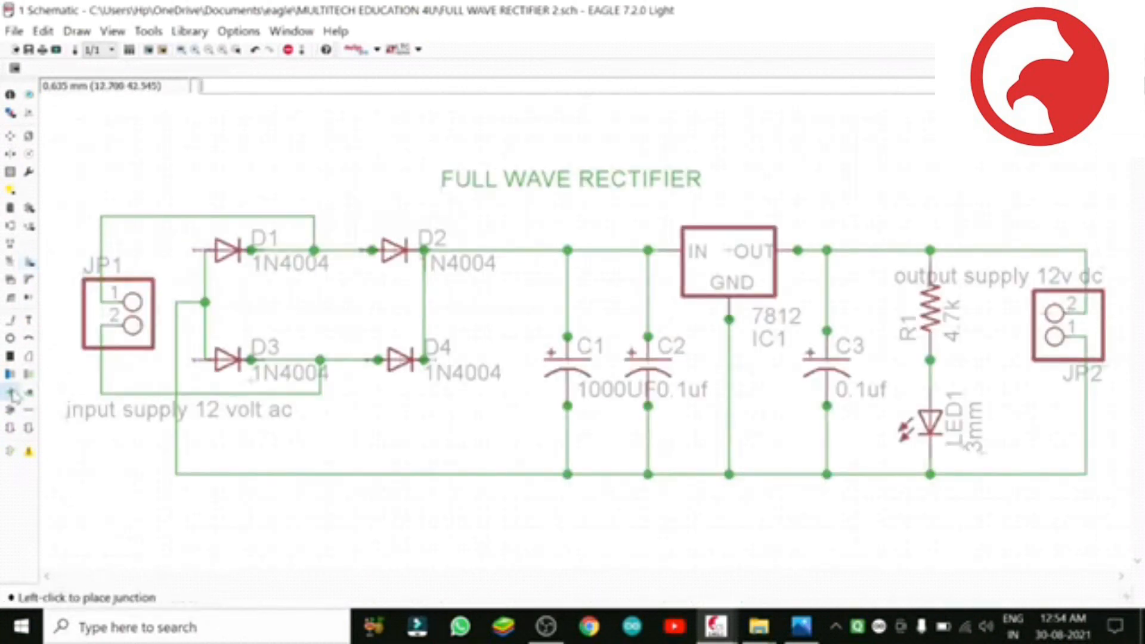
left_click(205, 250)
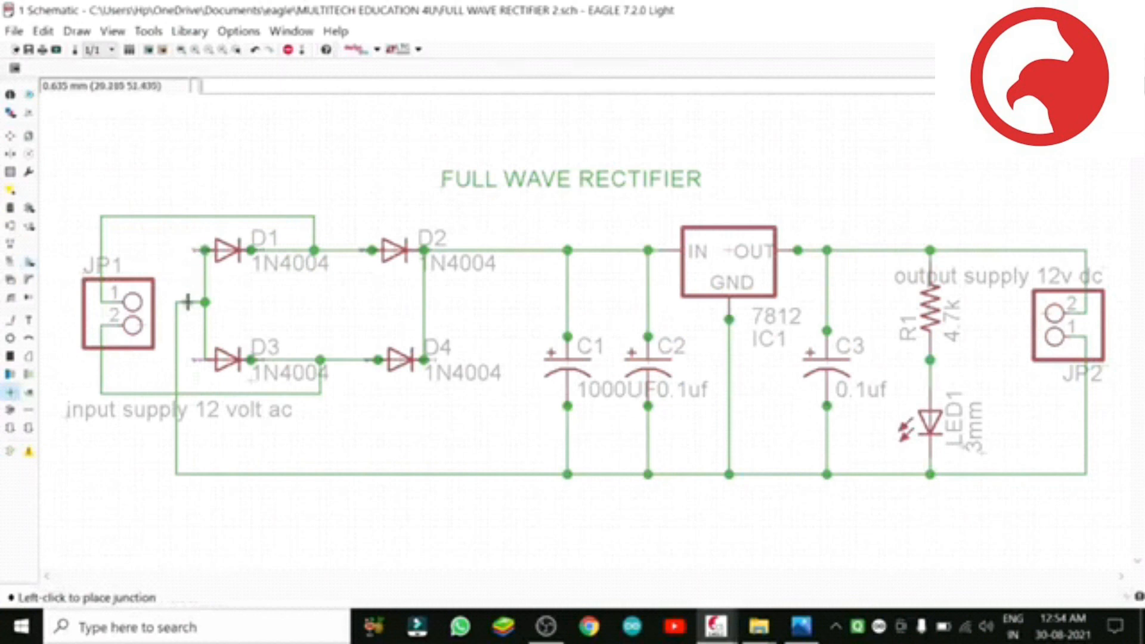
left_click(204, 360)
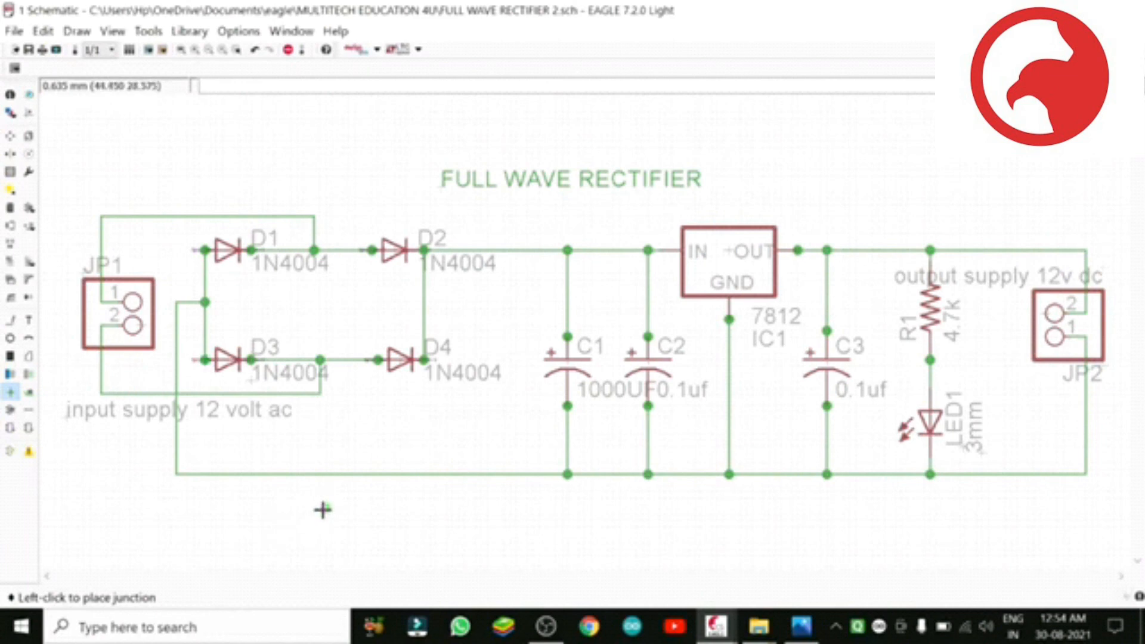
left_click(14, 32)
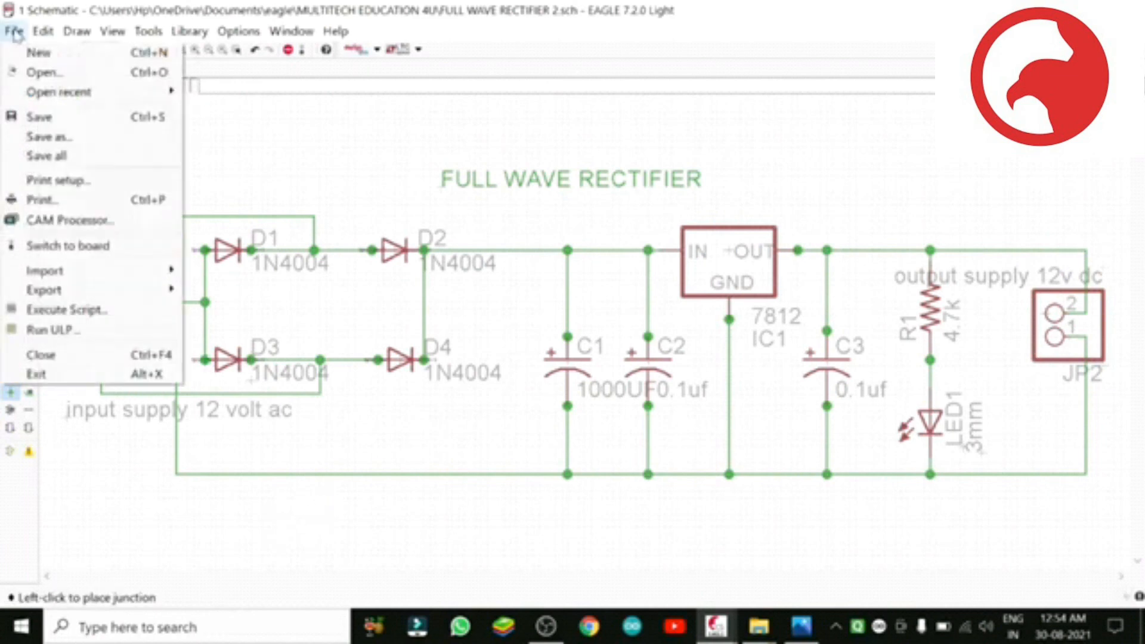
left_click(68, 118)
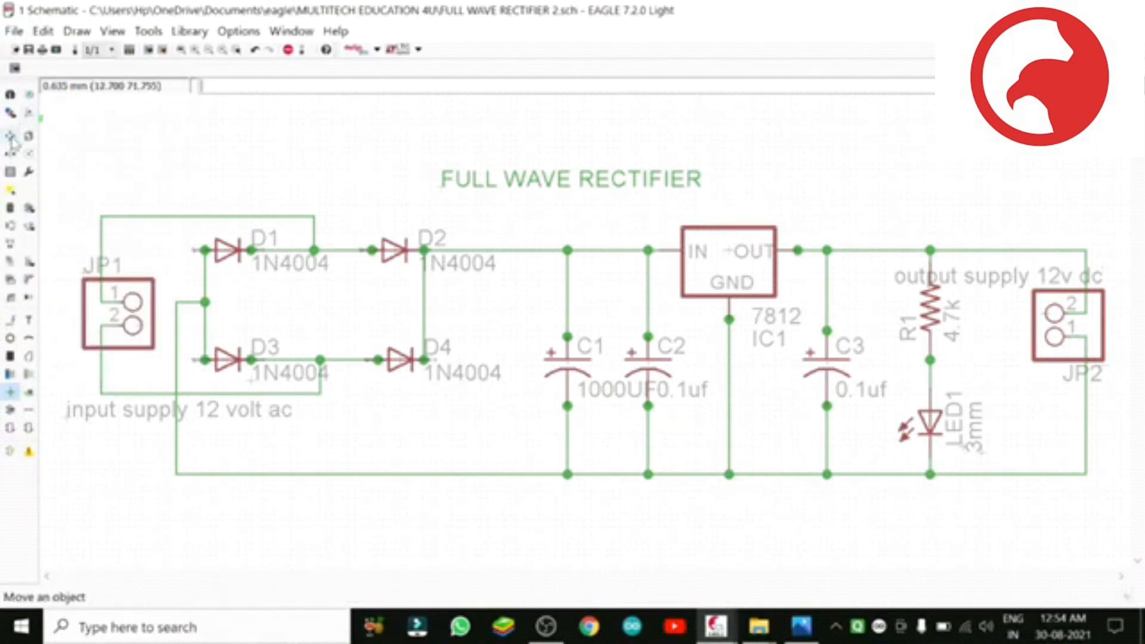
left_click(11, 139)
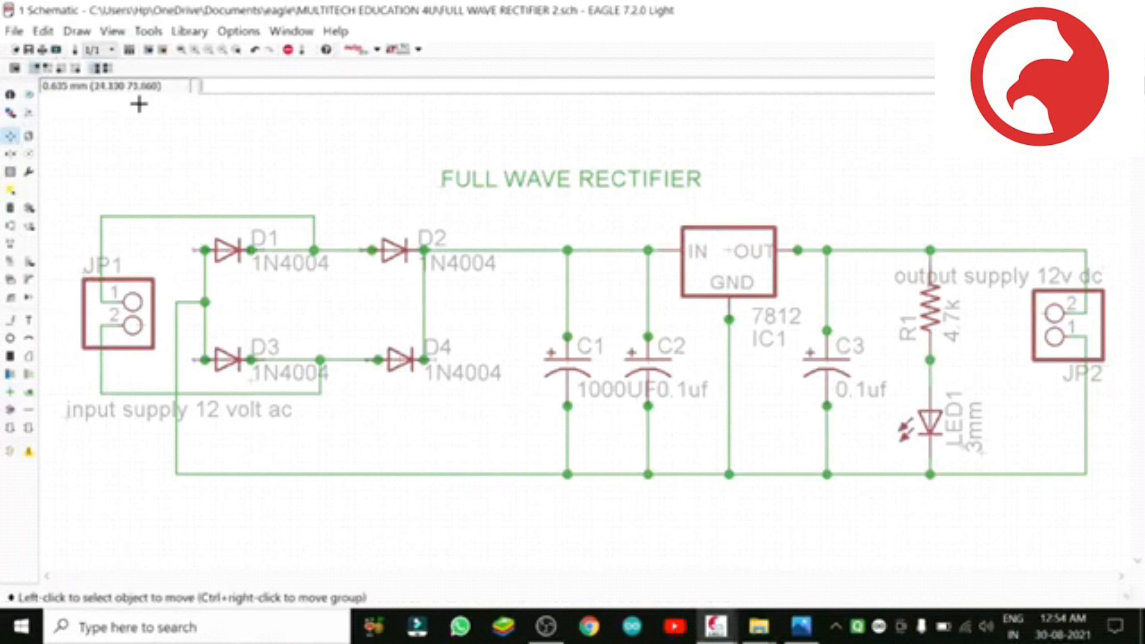
scroll(626, 239, "down", 3)
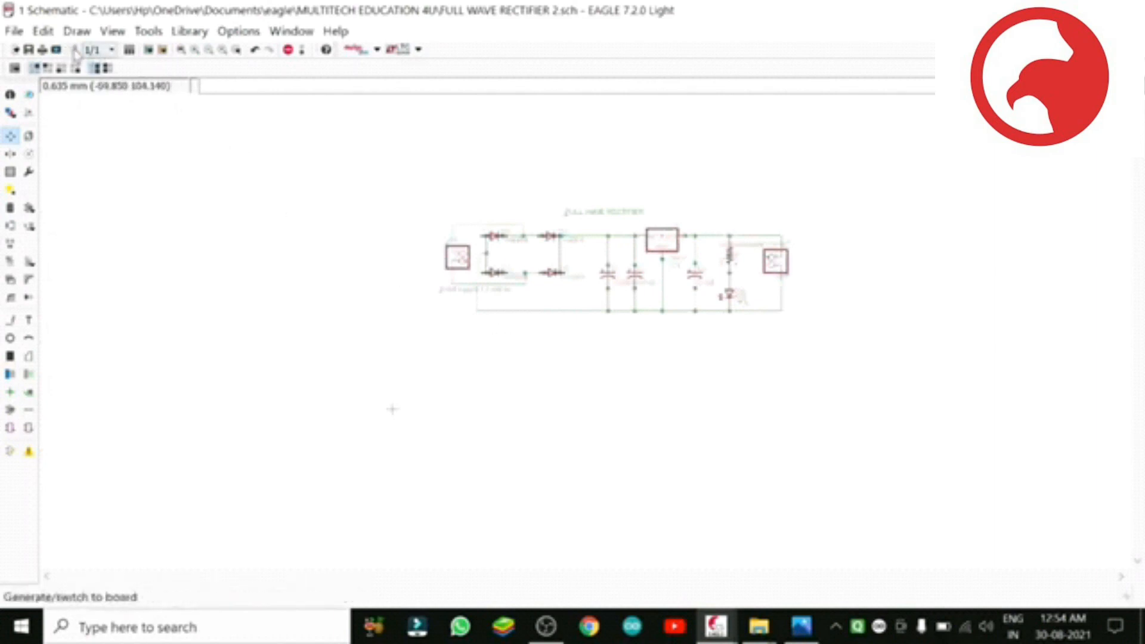
left_click(182, 50)
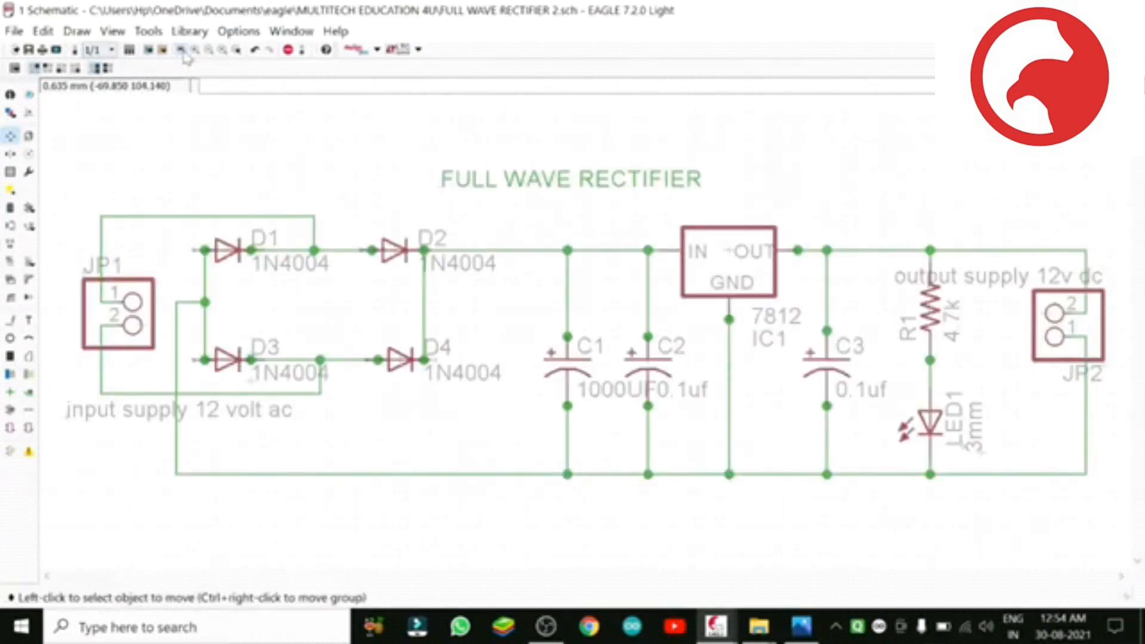
left_click(75, 51)
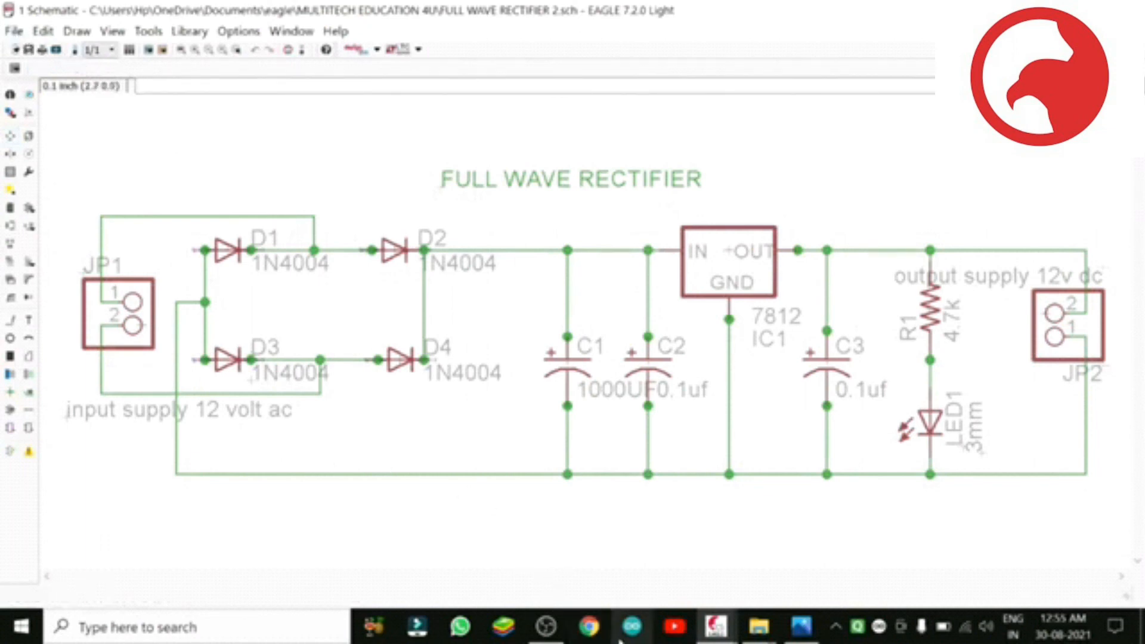
Create a new blank board in the project from the Control Panel and close it.
left_click(718, 631)
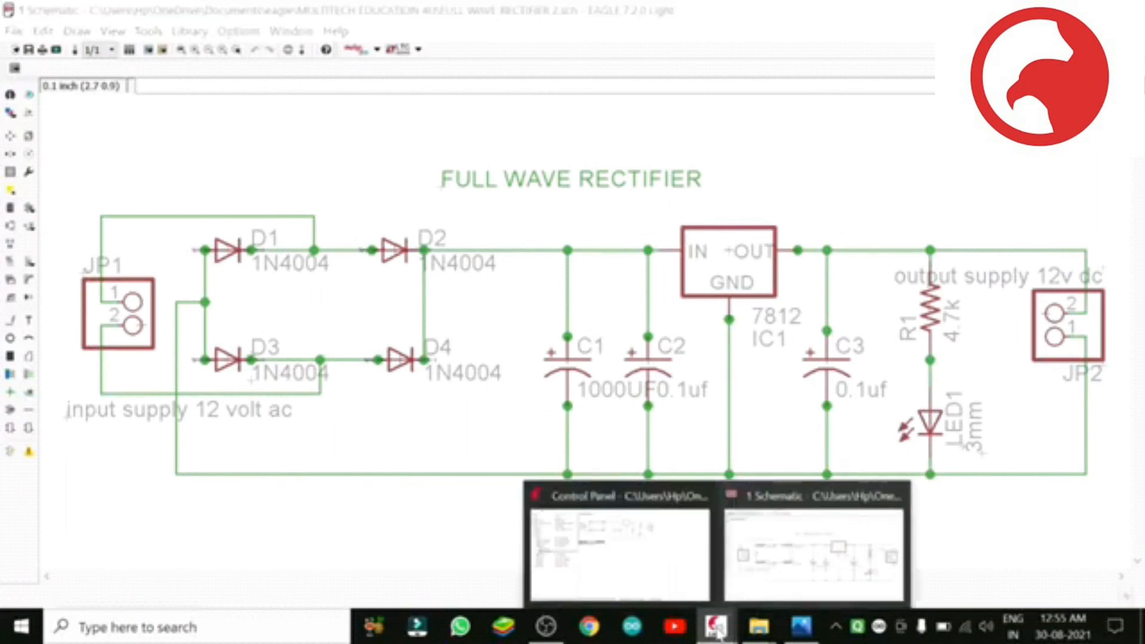
left_click(626, 562)
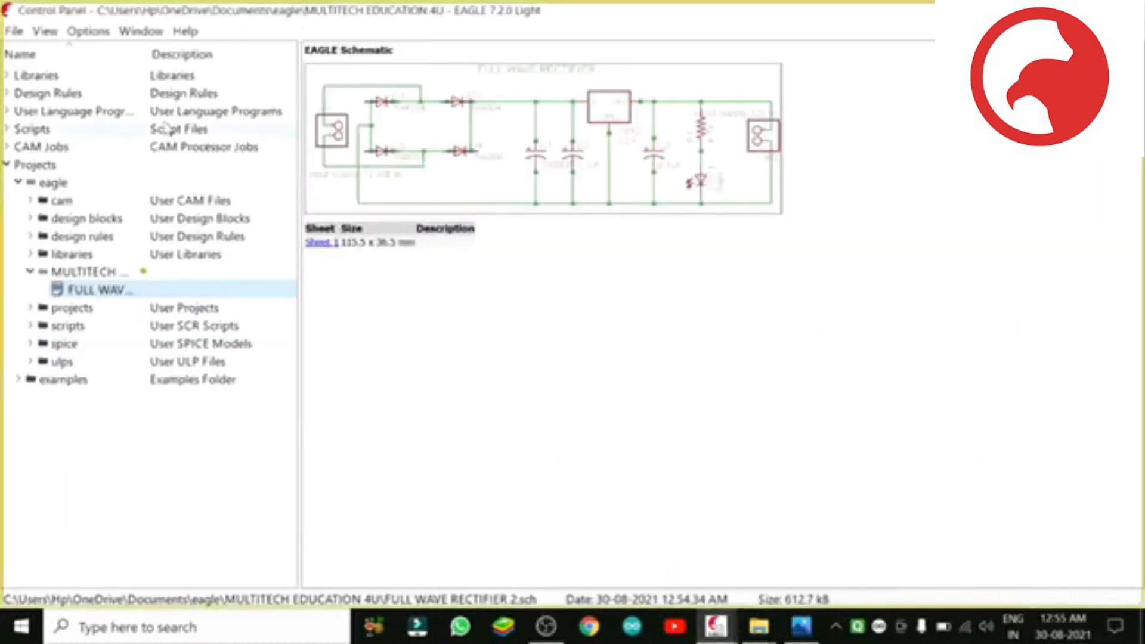
left_click(13, 31)
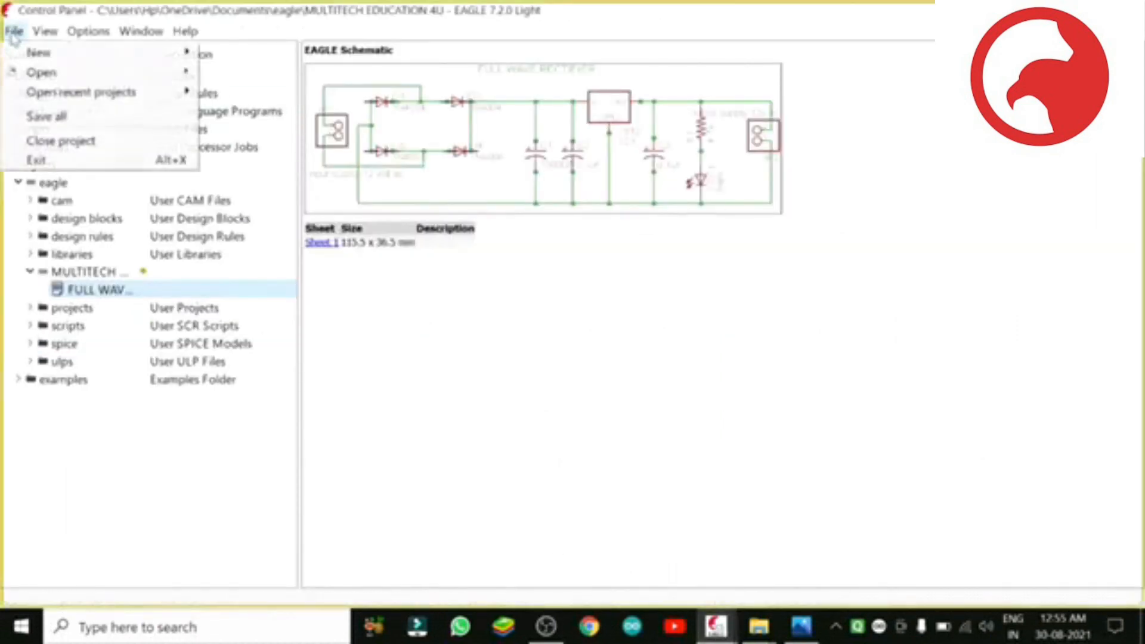
mouse_move(46, 55)
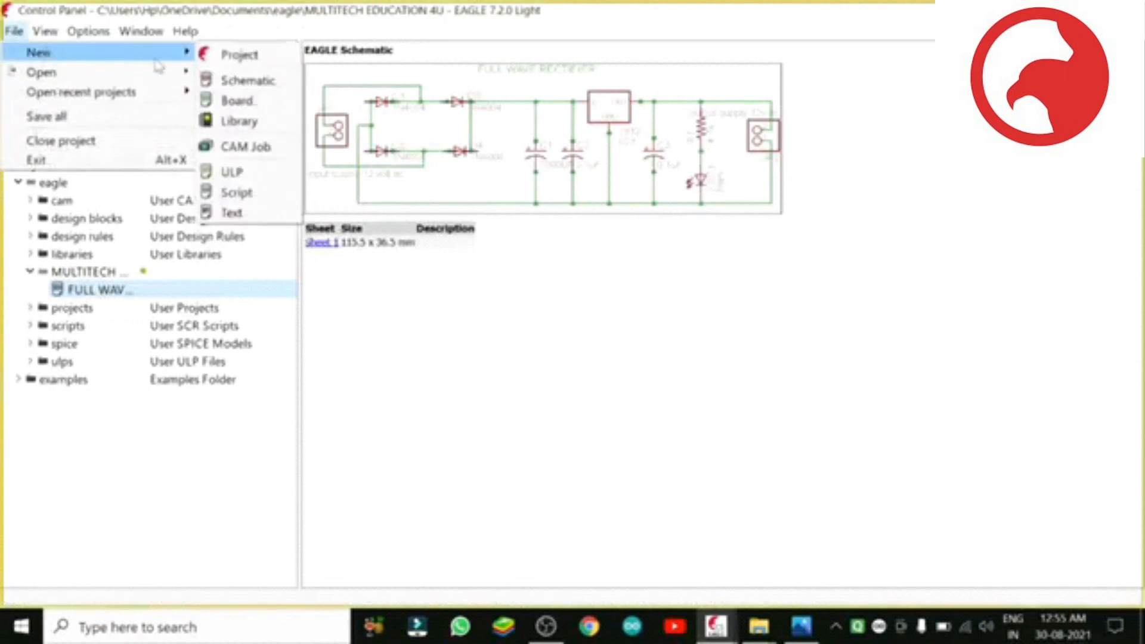
left_click(238, 101)
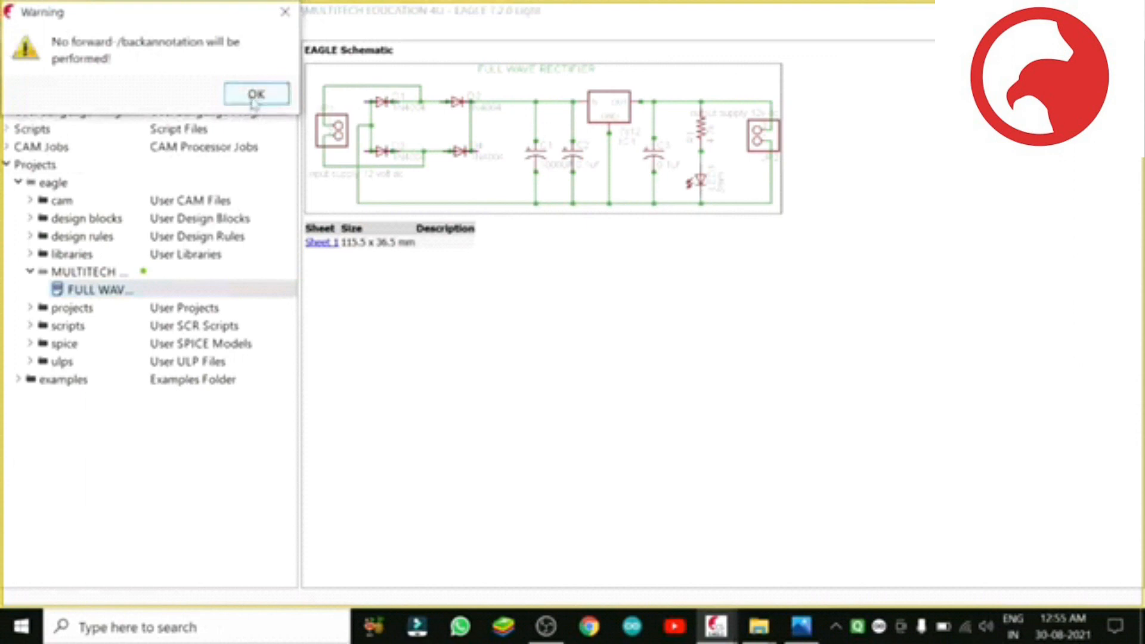
left_click(256, 94)
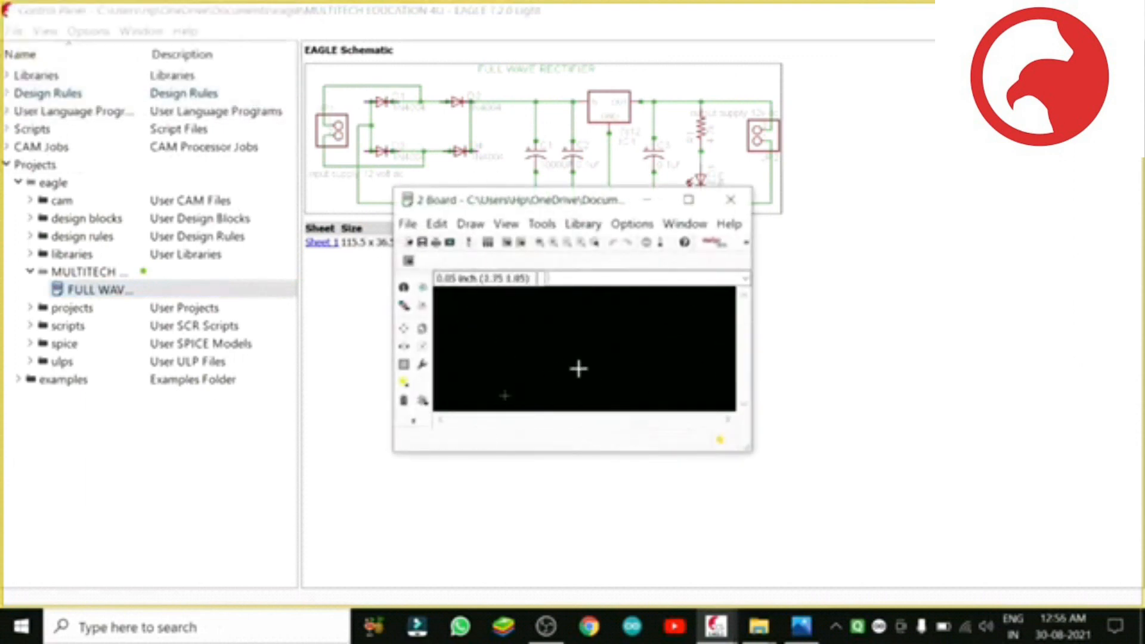
left_click(688, 200)
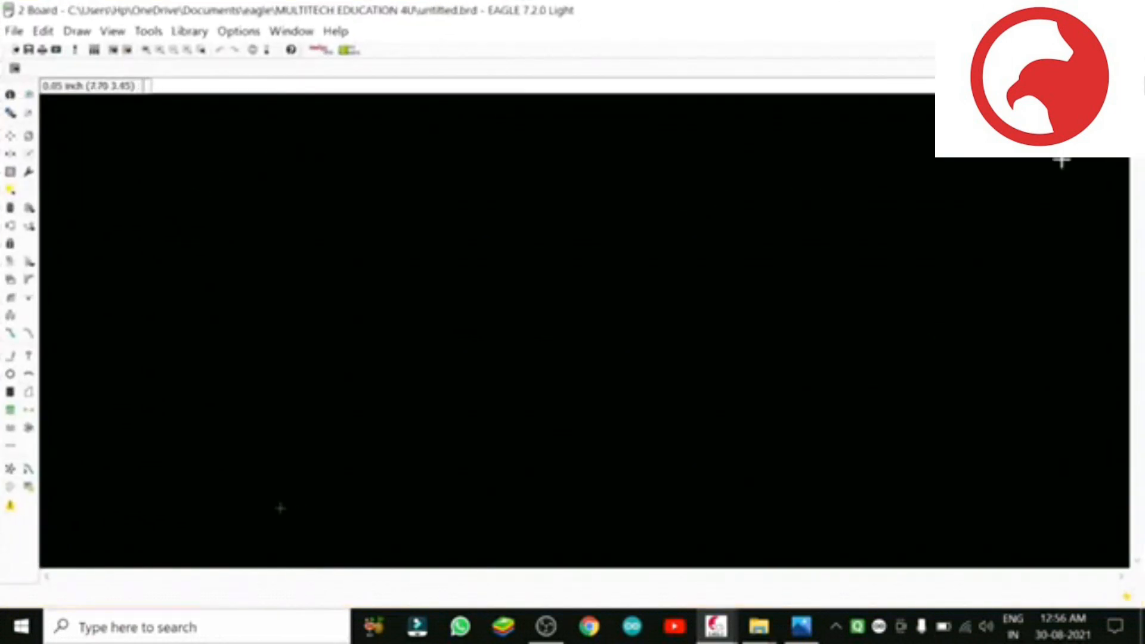
left_click(1090, 10)
left_click(1019, 156)
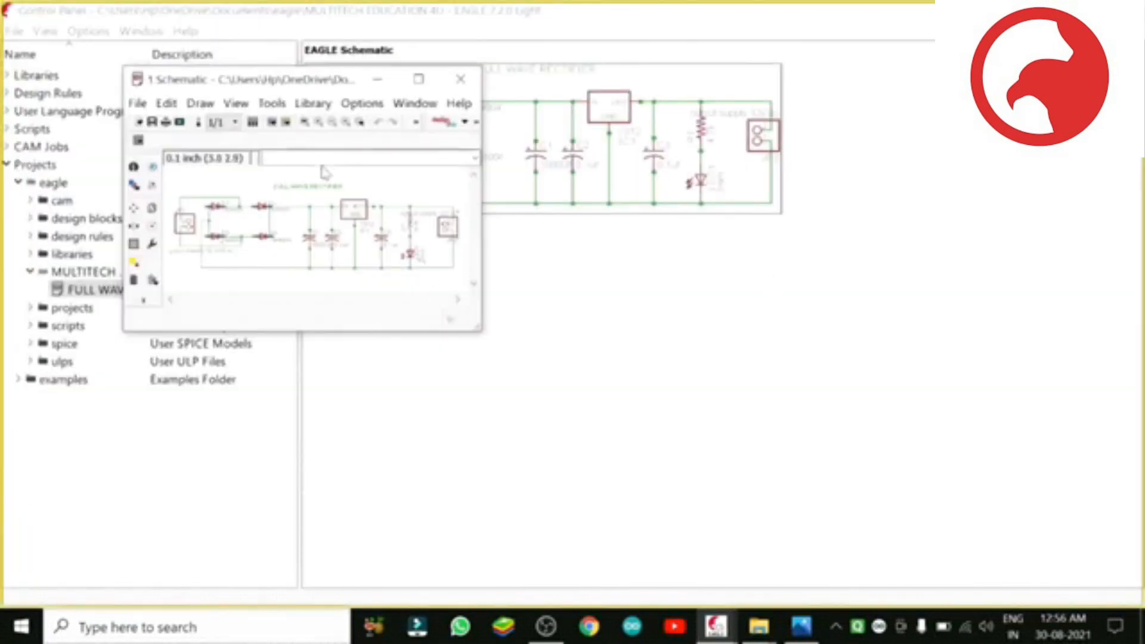
Generate the board FULL WAVE RECTIFIER 2.brd from the rectifier schematic and maximize its window.
left_click(418, 79)
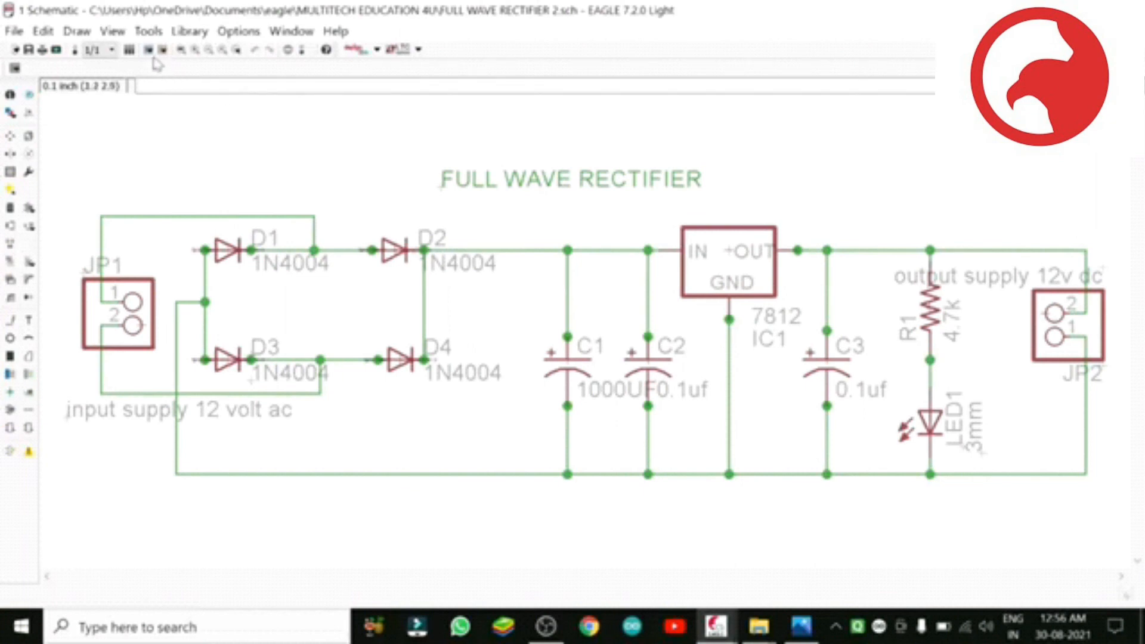
left_click(75, 52)
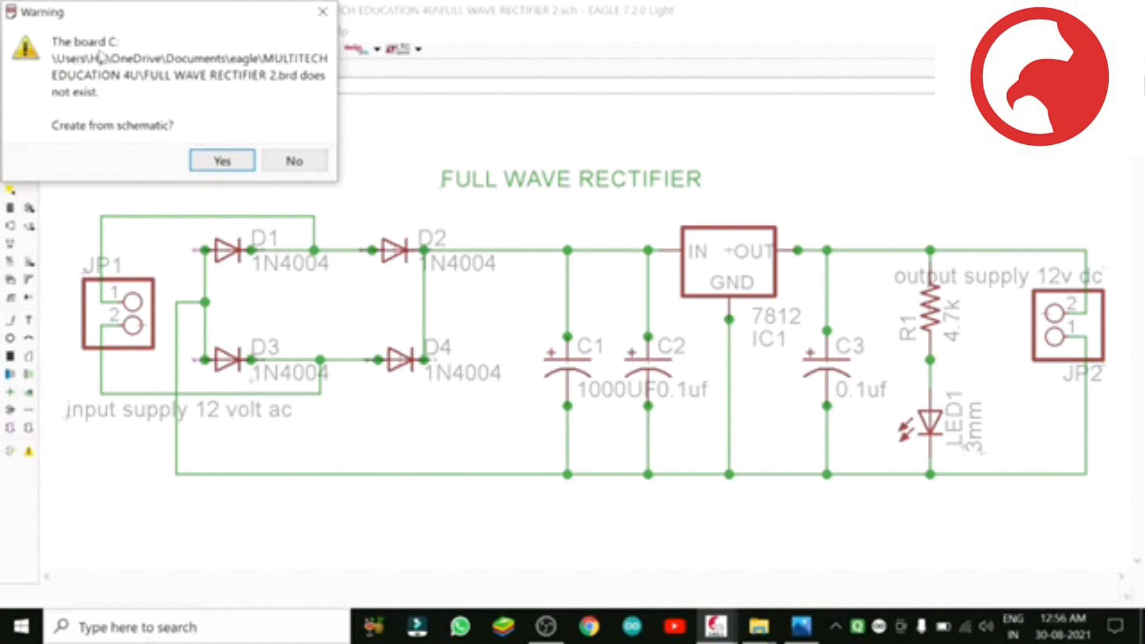
left_click(240, 162)
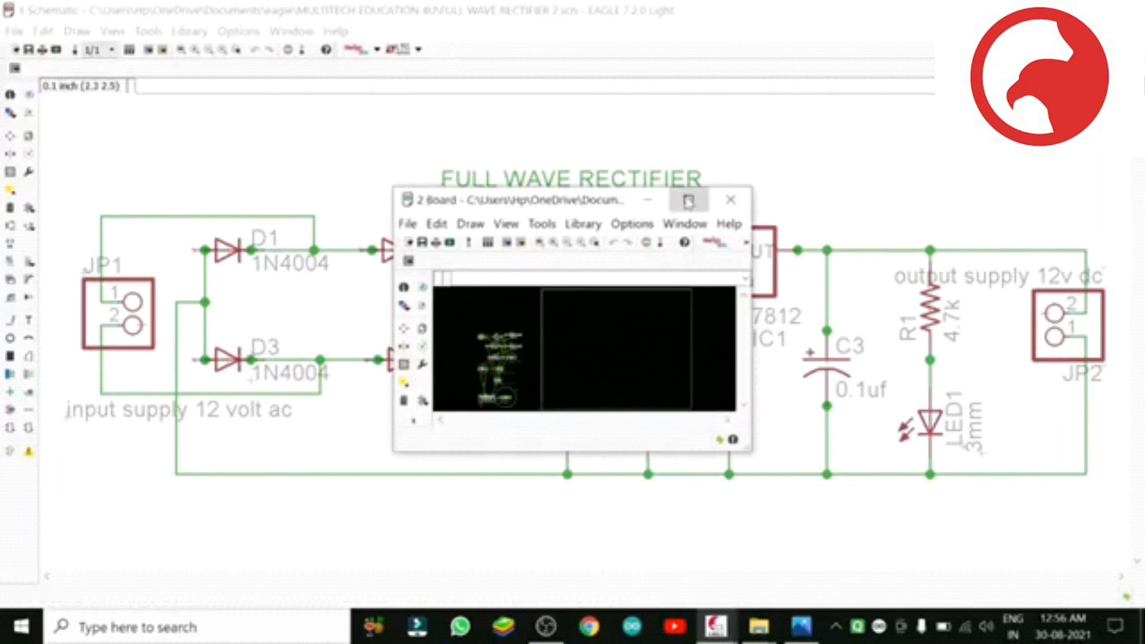
left_click(687, 199)
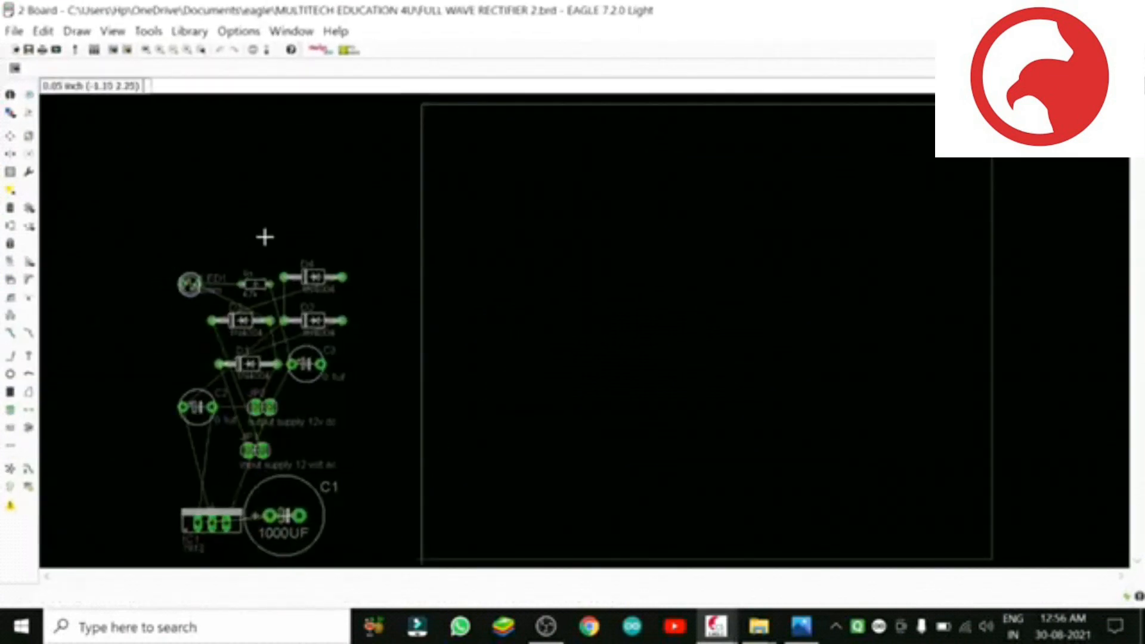